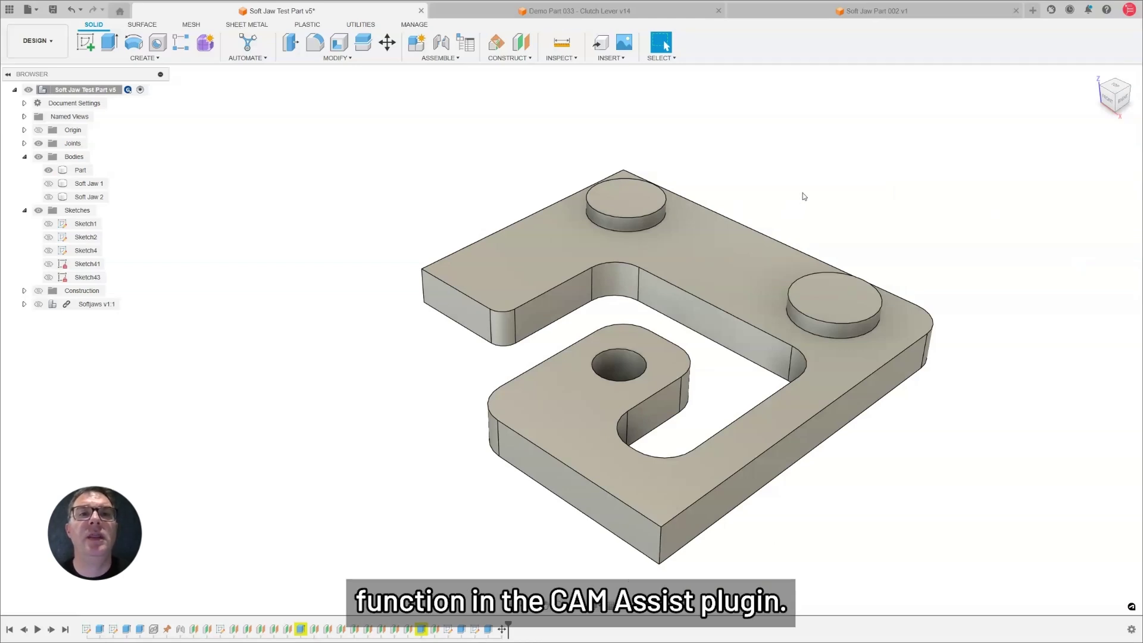
Show the Softjaws vise component and the Soft Jaw 1 and Soft Jaw 2 bodies below the part.
{"action": "middle_click_drag", "start_coordinate": [793, 189], "coordinate": [727, 152], "text": "shift"}
{"action": "scroll", "coordinate": [717, 198], "scroll_direction": "up", "scroll_amount": 2}
{"action": "scroll", "coordinate": [718, 200], "scroll_direction": "down", "scroll_amount": 2}
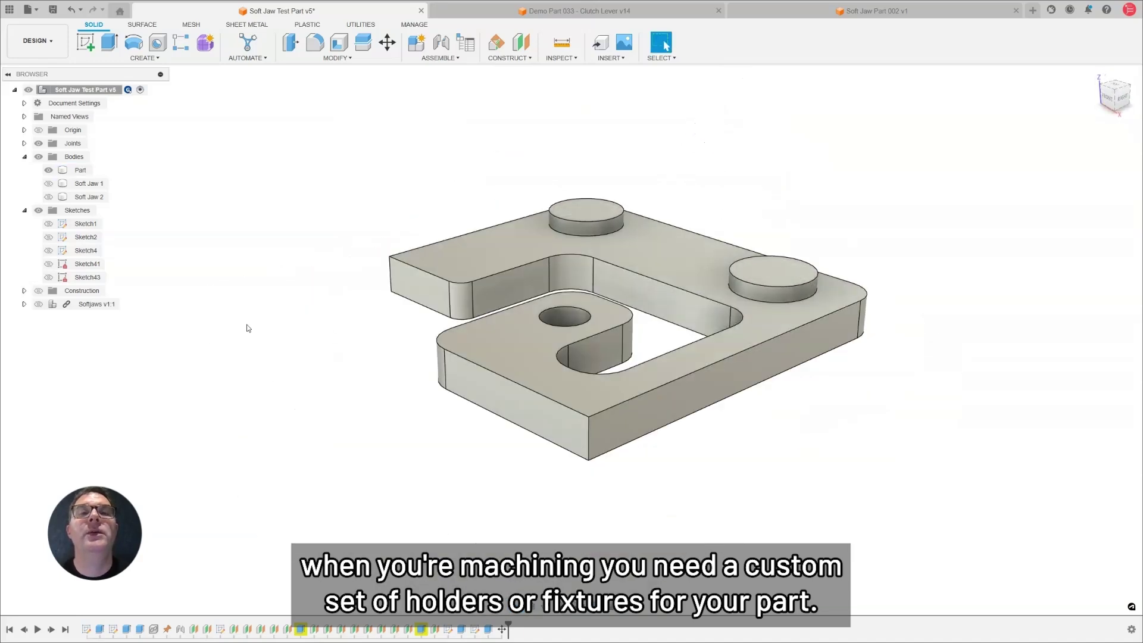
{"action": "left_click", "coordinate": [39, 304]}
{"action": "scroll", "coordinate": [542, 375], "scroll_direction": "down", "scroll_amount": 6}
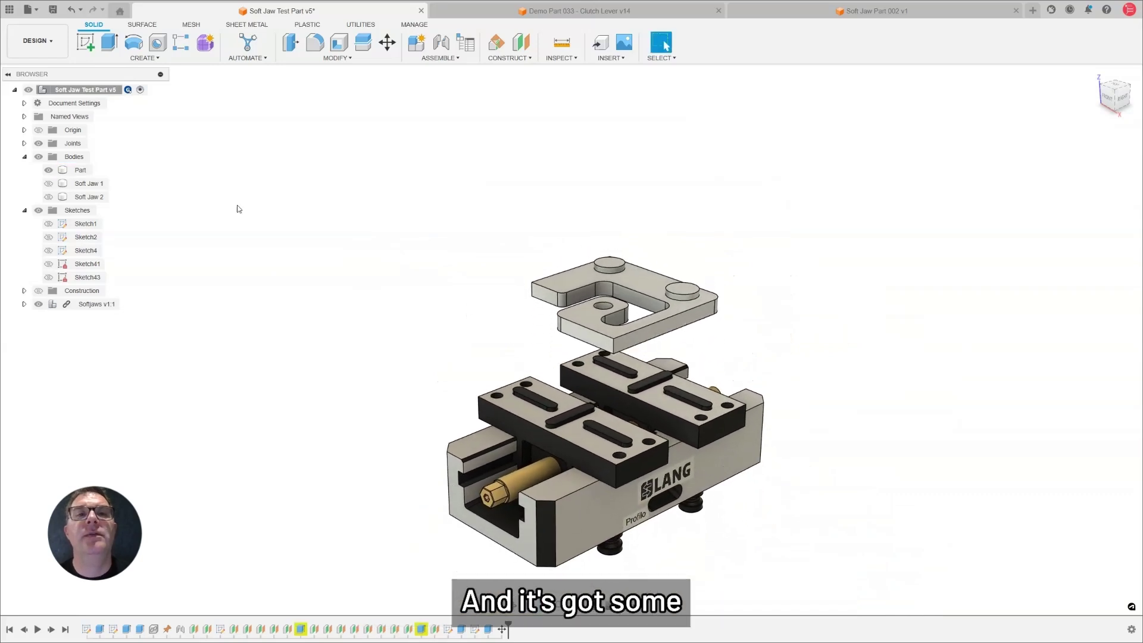
{"action": "left_click", "coordinate": [48, 183]}
{"action": "left_click", "coordinate": [48, 196]}
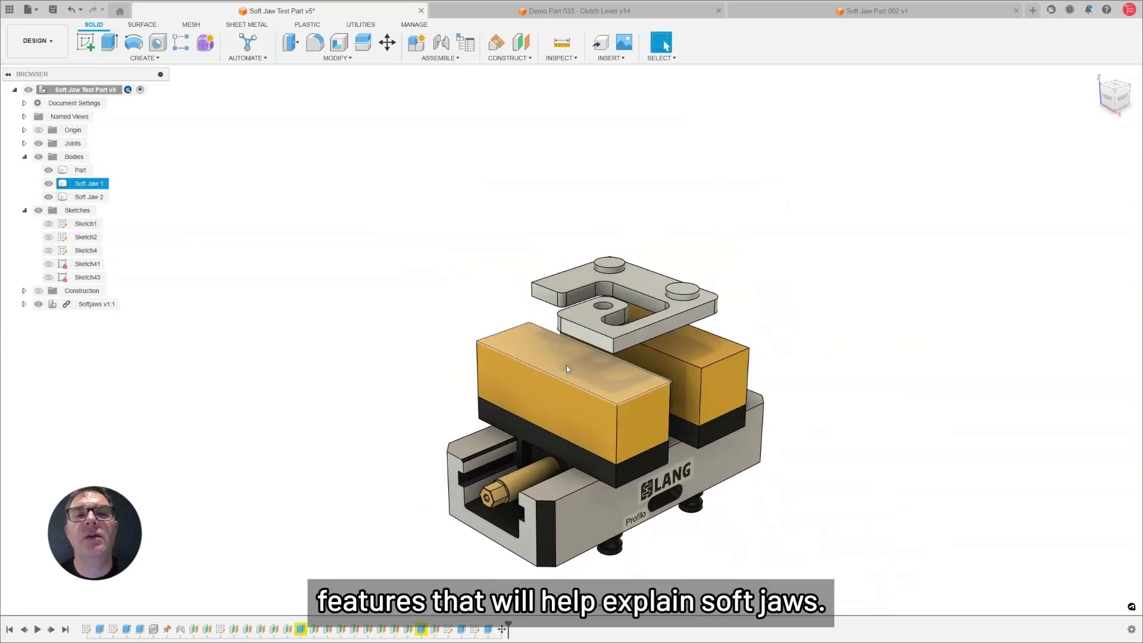
{"action": "scroll", "coordinate": [612, 365], "scroll_direction": "up", "scroll_amount": 3}
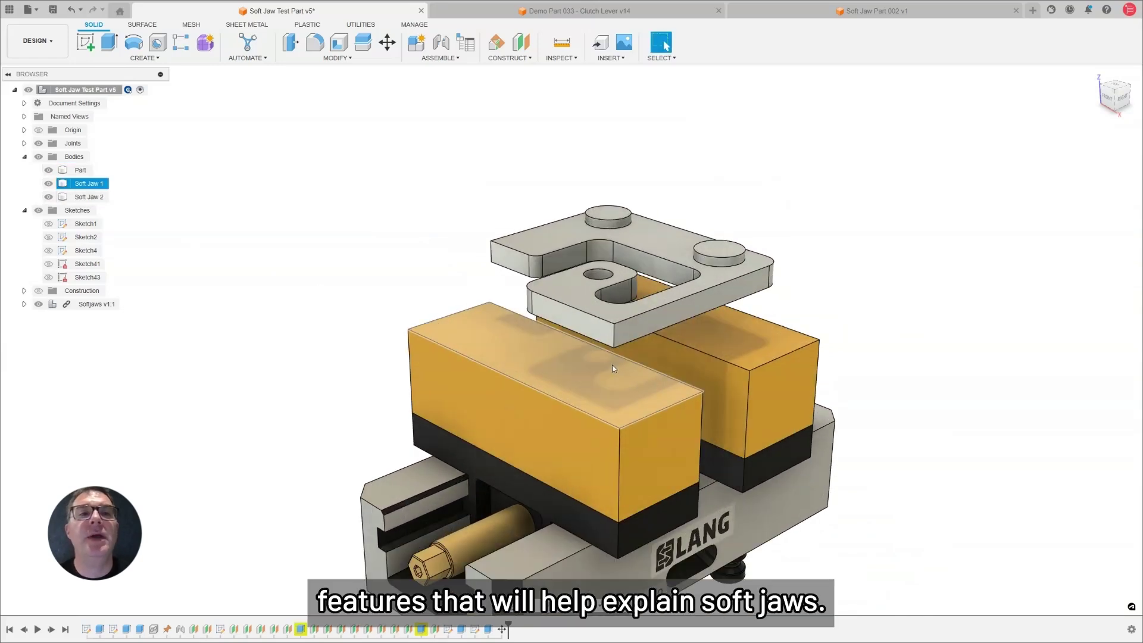
Move the Part body by -40 mm along Z so it sits down in the two soft jaws.
{"action": "left_click", "coordinate": [82, 171]}
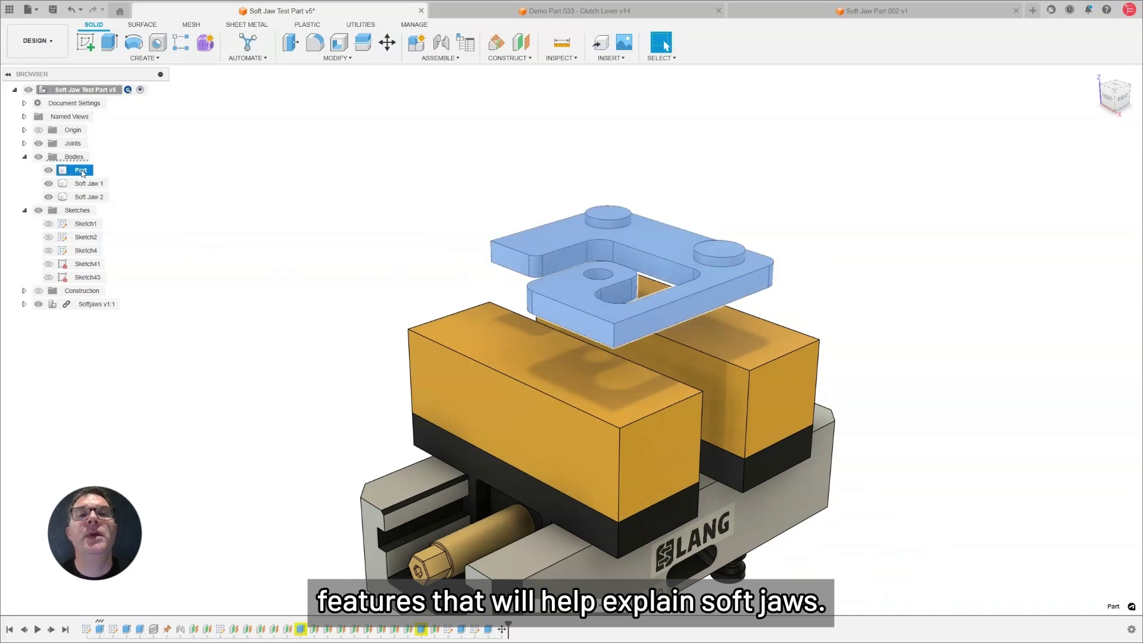
{"action": "left_click", "coordinate": [387, 43]}
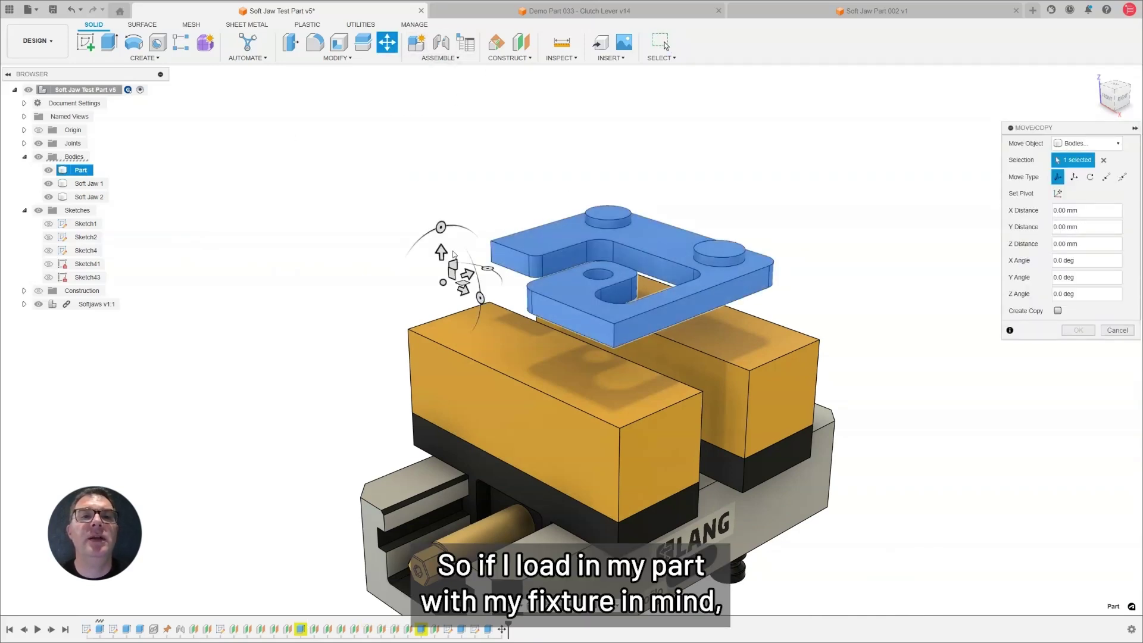
{"action": "left_click_drag", "start_coordinate": [439, 252], "coordinate": [448, 322]}
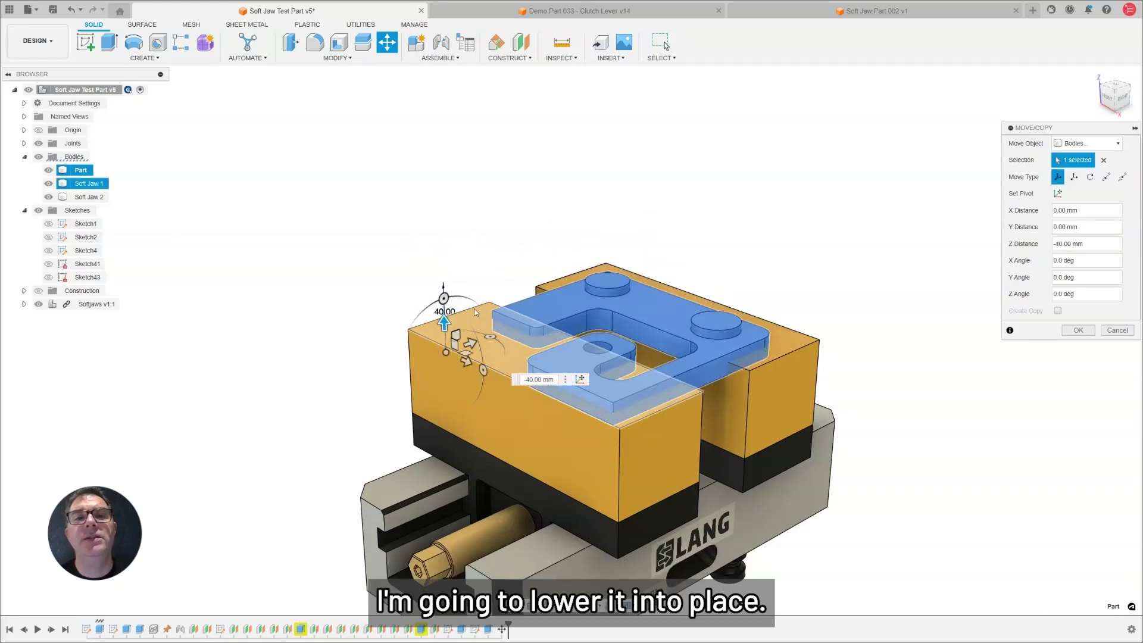
{"action": "left_click", "coordinate": [1079, 330]}
Examine from several angles how the lowered part sits in the two yellow soft jaw bodies.
{"action": "scroll", "coordinate": [741, 360], "scroll_direction": "up", "scroll_amount": 5}
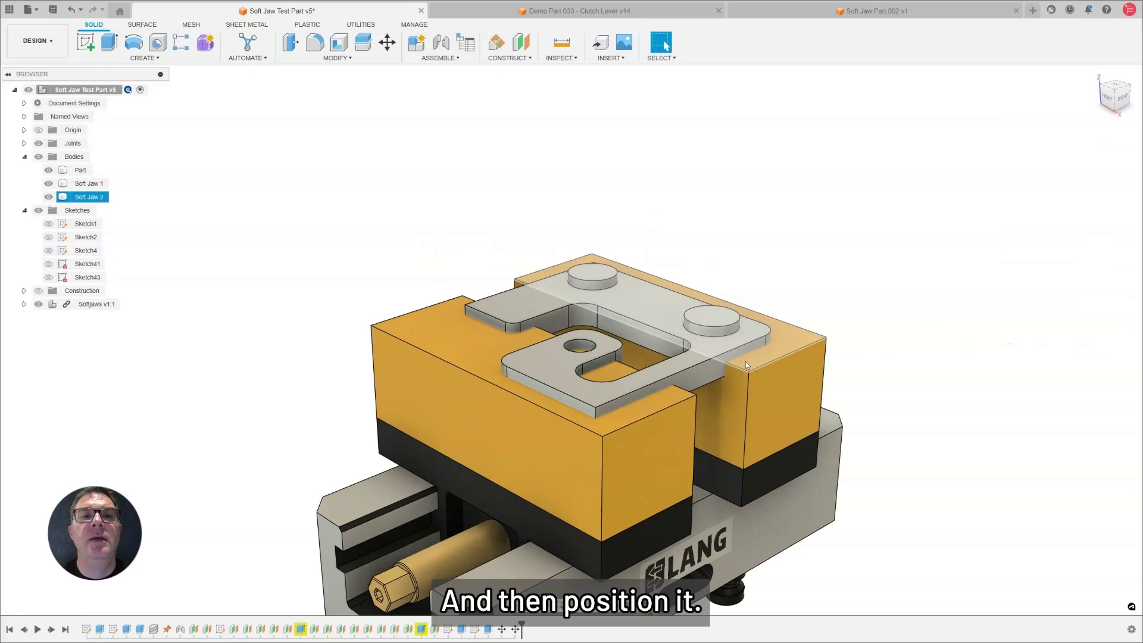
{"action": "middle_click_drag", "start_coordinate": [734, 357], "coordinate": [846, 338], "text": "shift"}
{"action": "key", "text": "Escape"}
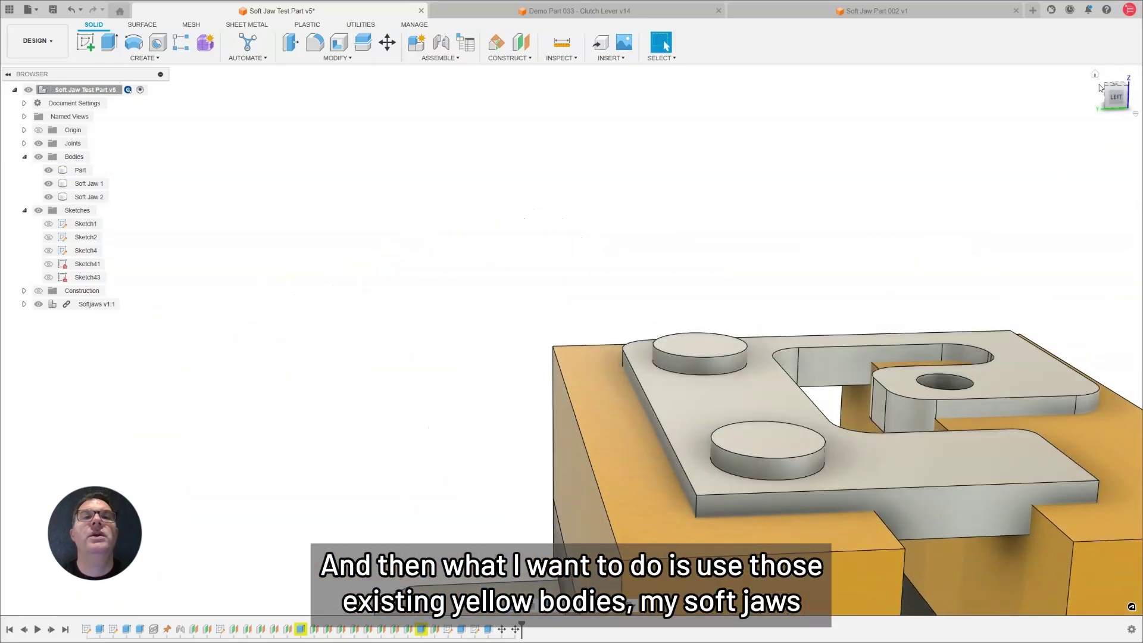
{"action": "left_click", "coordinate": [1095, 74]}
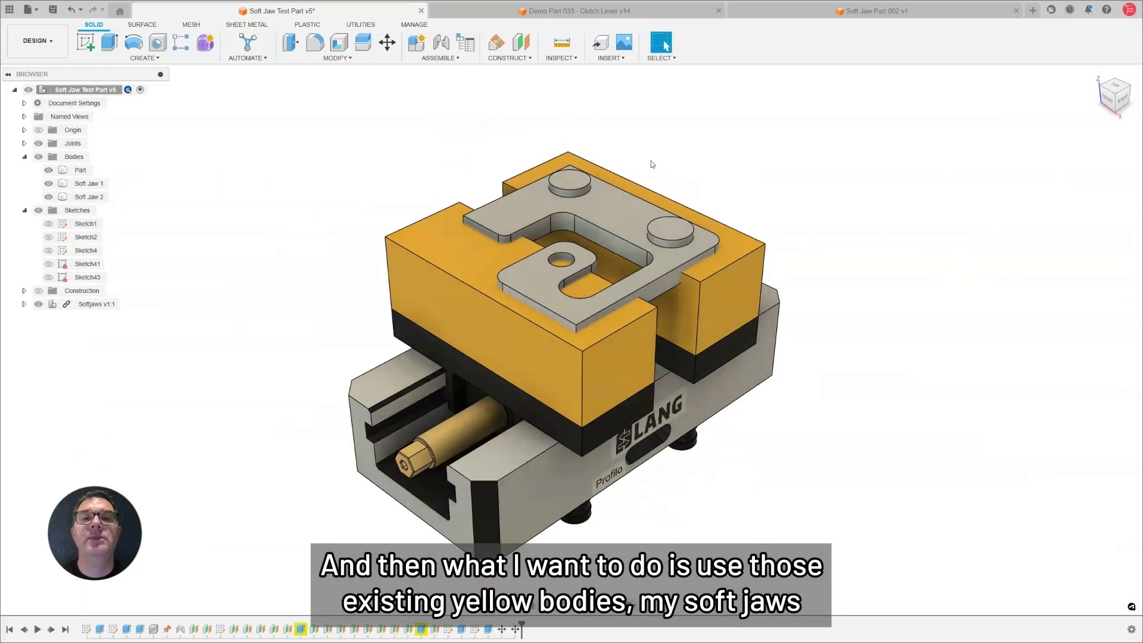
{"action": "scroll", "coordinate": [651, 164], "scroll_direction": "up", "scroll_amount": 3}
{"action": "left_click", "coordinate": [607, 181]}
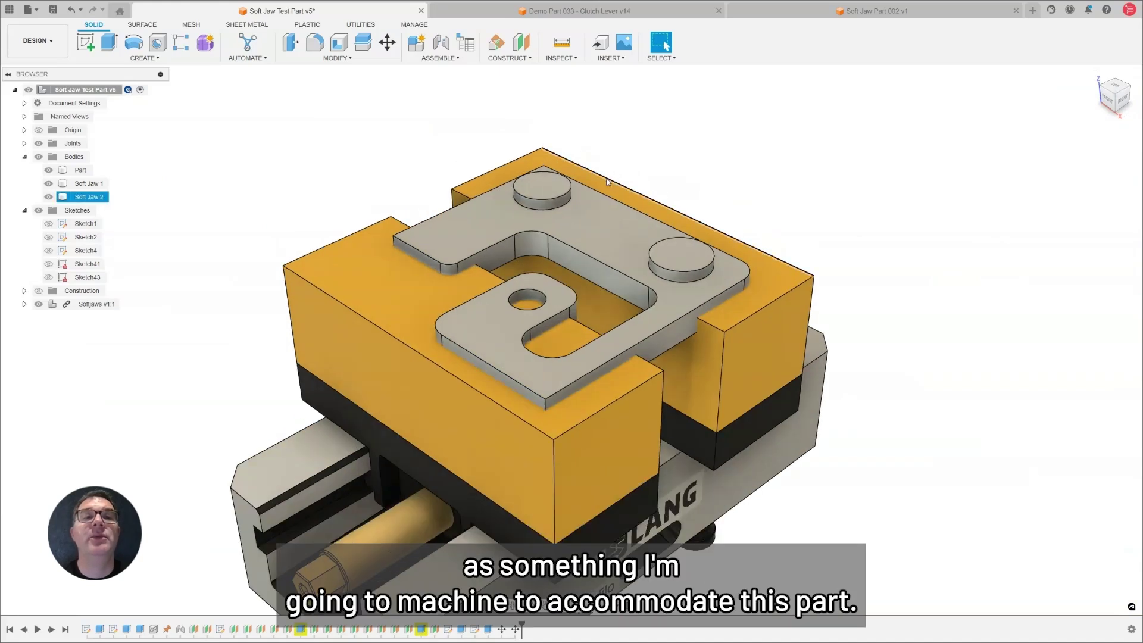
{"action": "left_click", "coordinate": [747, 149]}
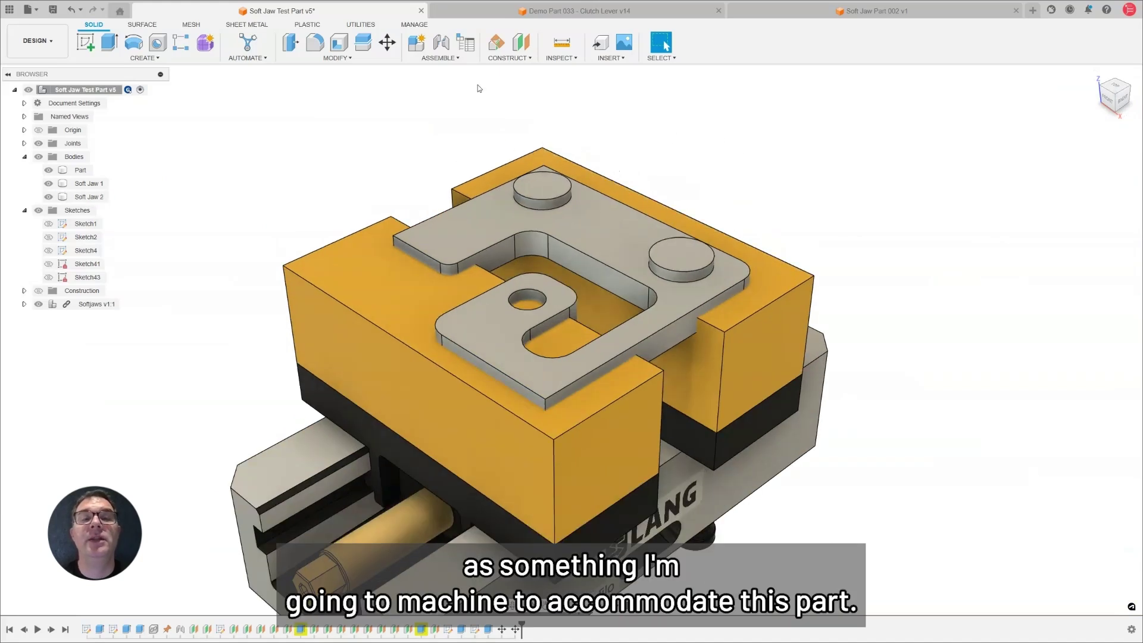
Switch to the Manufacture workspace and start the Soft Jaw Designer from CAM Assist's fixture management tools.
{"action": "left_click", "coordinate": [31, 42]}
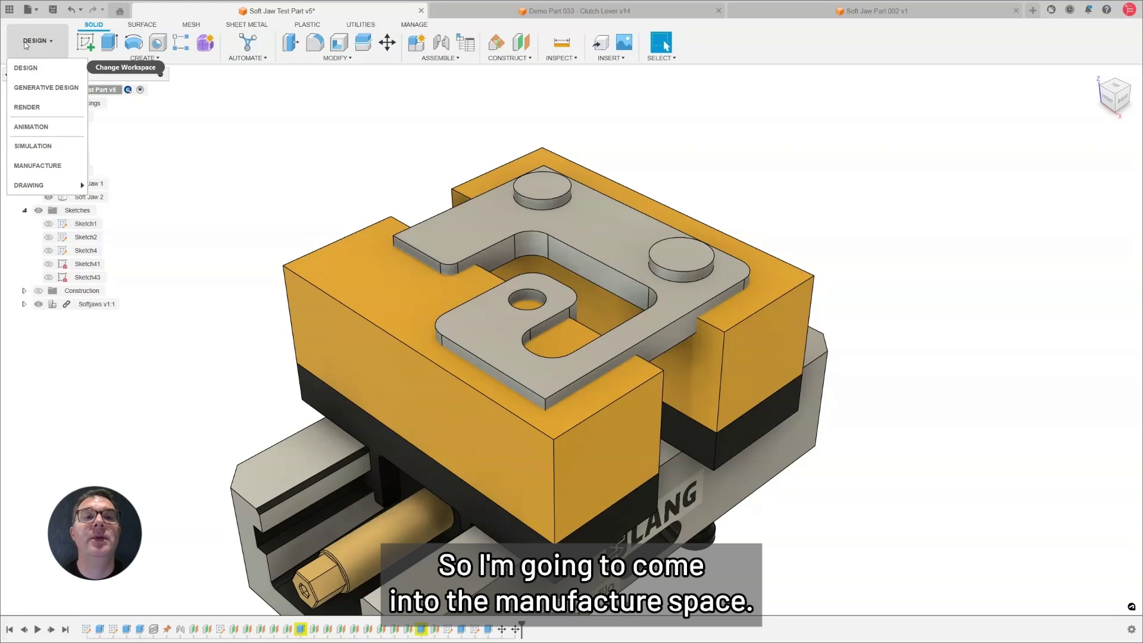
{"action": "mouse_move", "coordinate": [21, 181]}
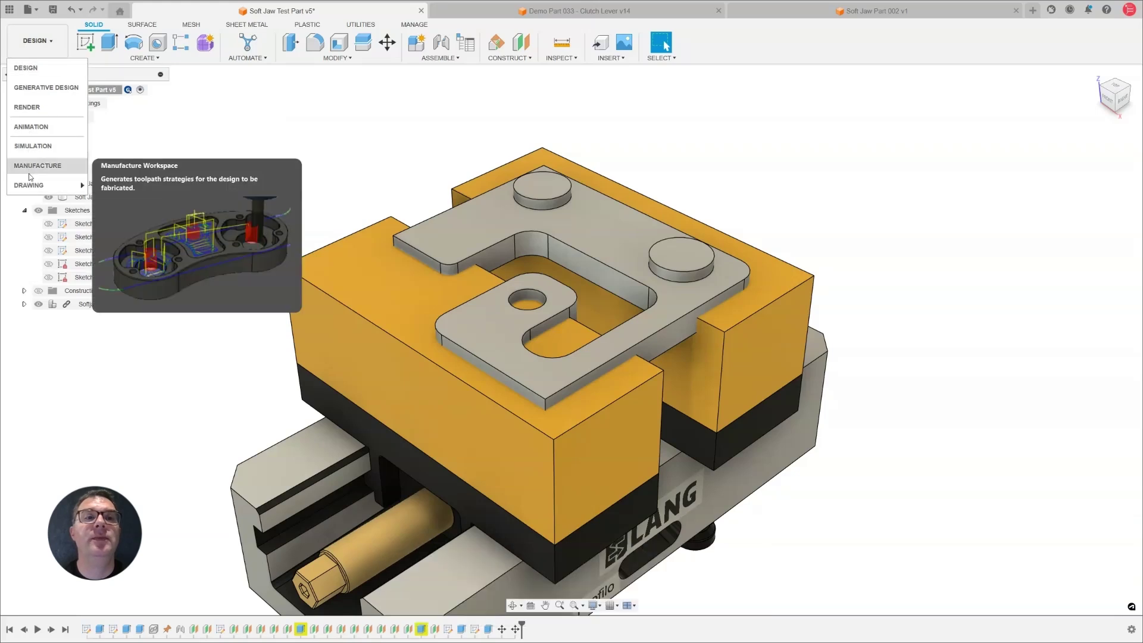
{"action": "left_click", "coordinate": [29, 172]}
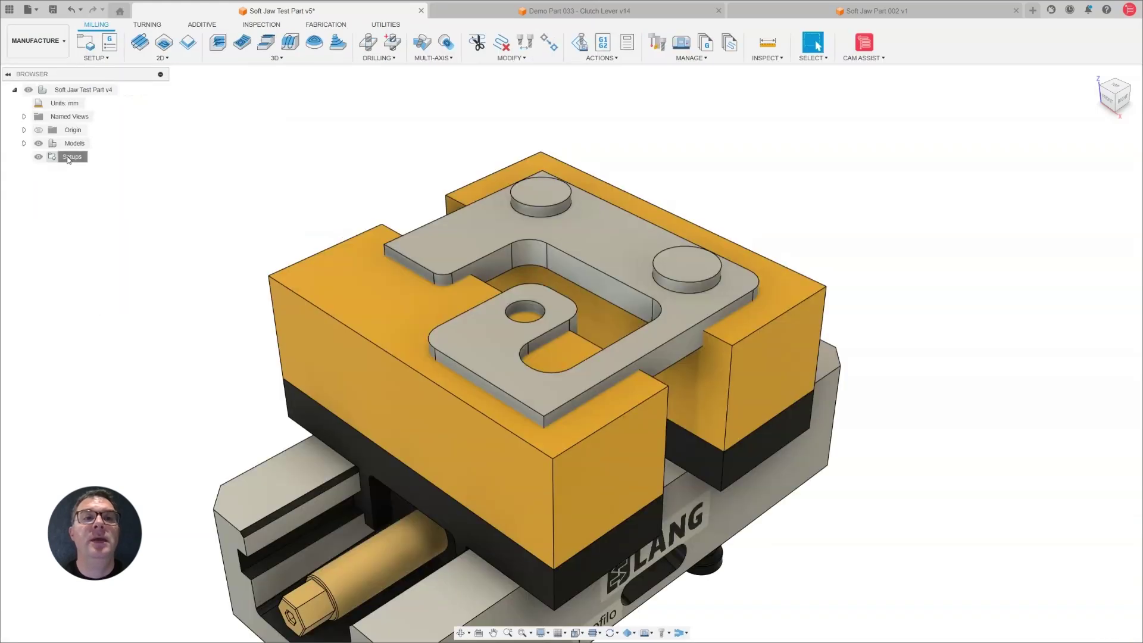
{"action": "left_click", "coordinate": [68, 158]}
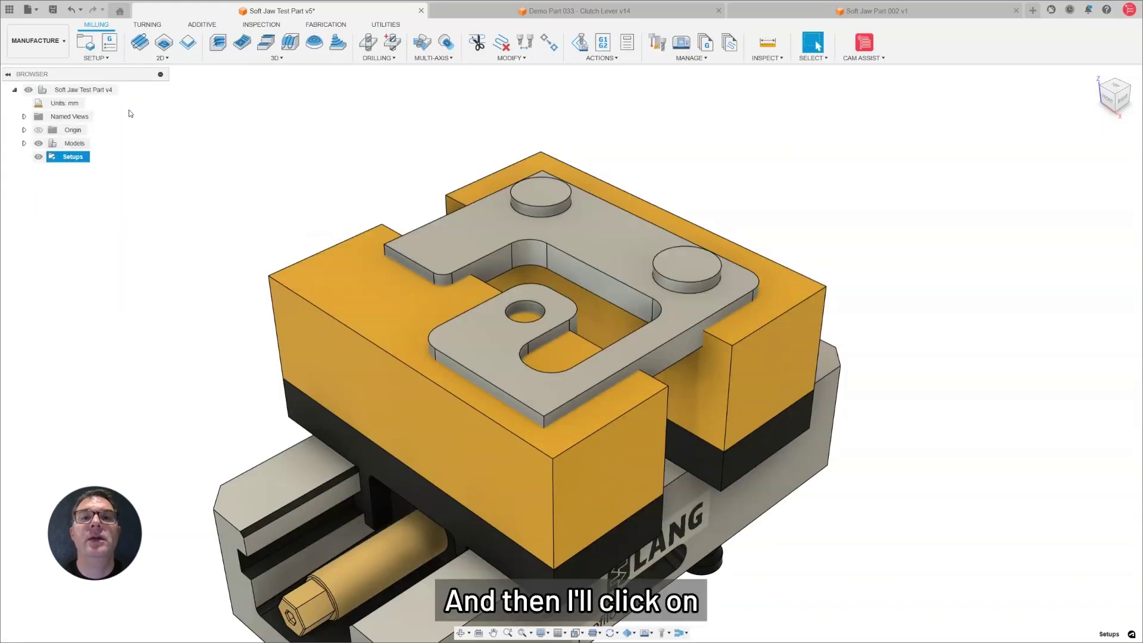
{"action": "left_click", "coordinate": [863, 58]}
{"action": "left_click", "coordinate": [881, 80]}
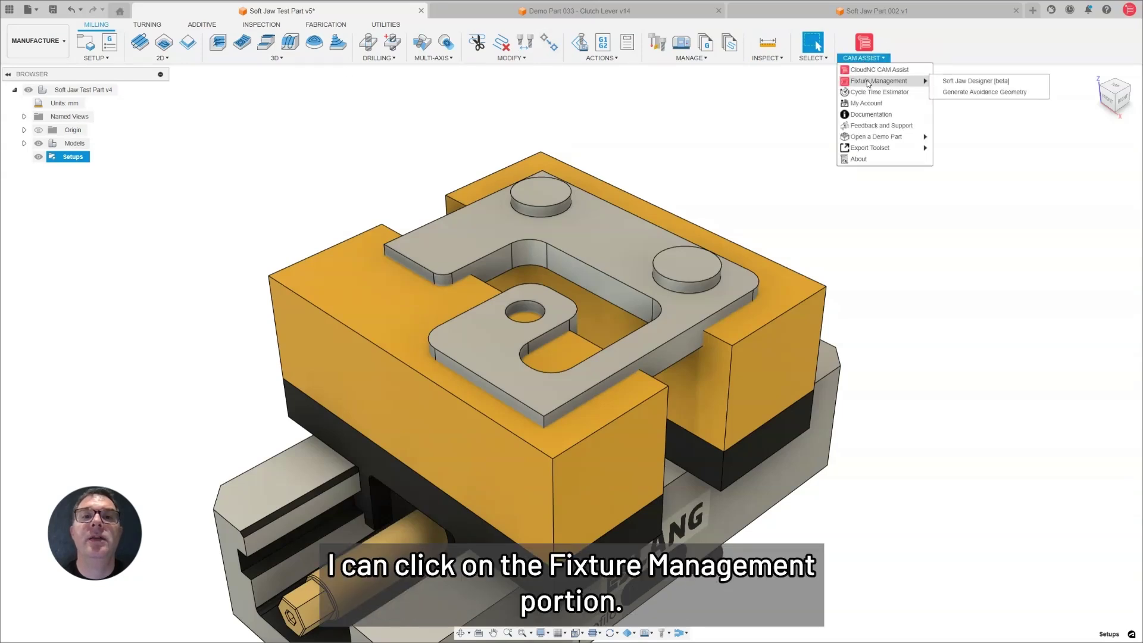
{"action": "left_click", "coordinate": [951, 85]}
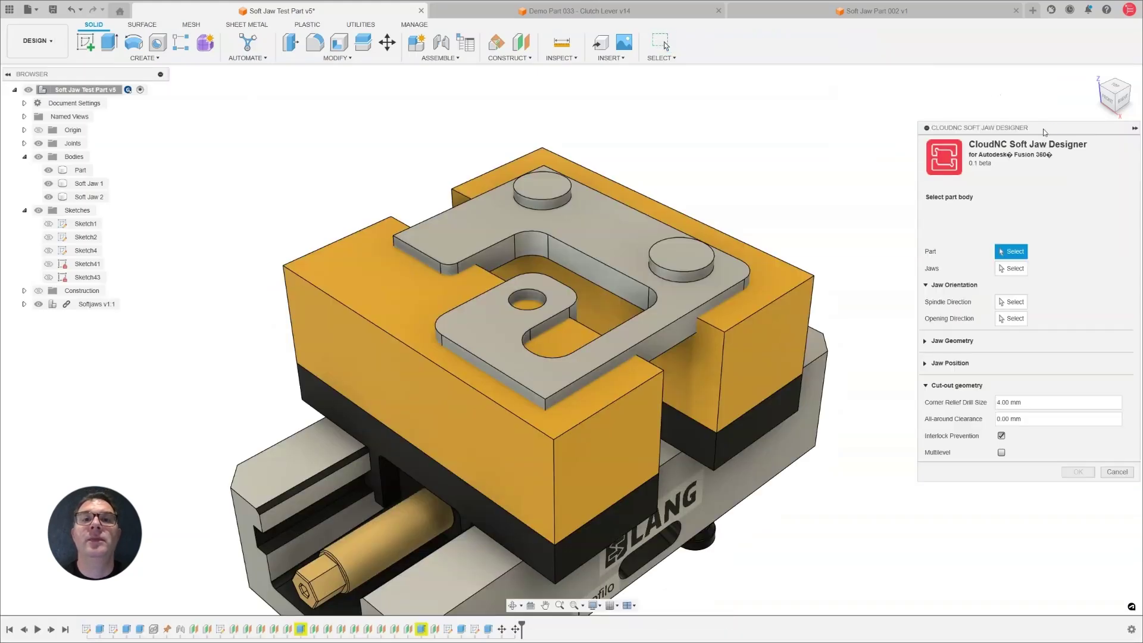
Assign the Part body as the part and both yellow soft jaw bodies as the jaws in the Soft Jaw Designer.
{"action": "left_click_drag", "start_coordinate": [1056, 131], "coordinate": [995, 127]}
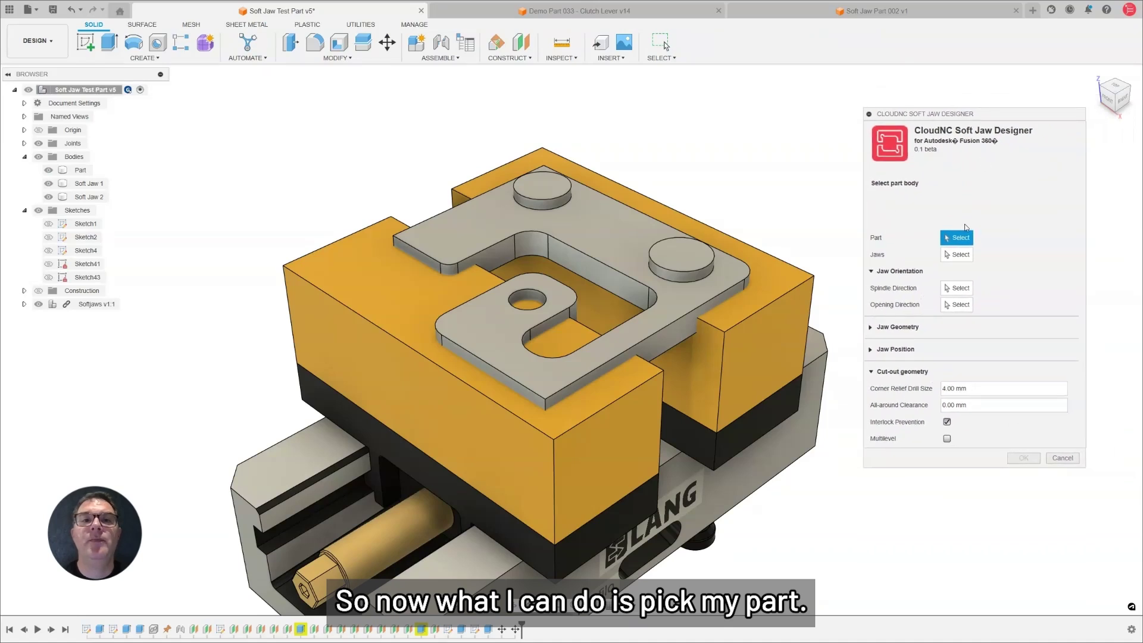
{"action": "left_click", "coordinate": [635, 240]}
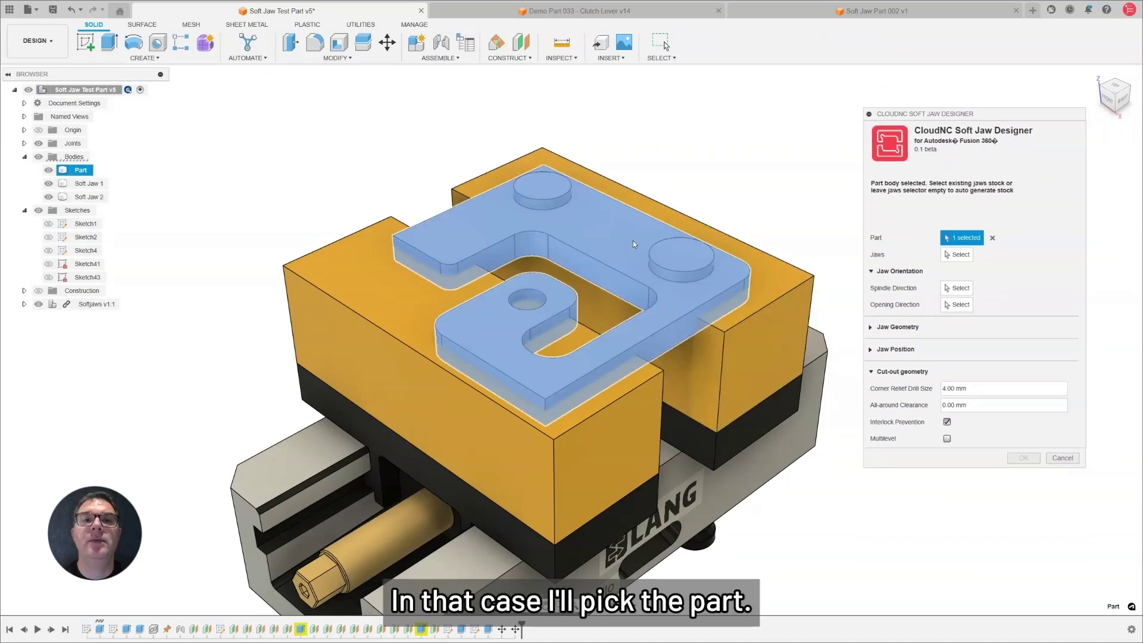
{"action": "left_click", "coordinate": [956, 254]}
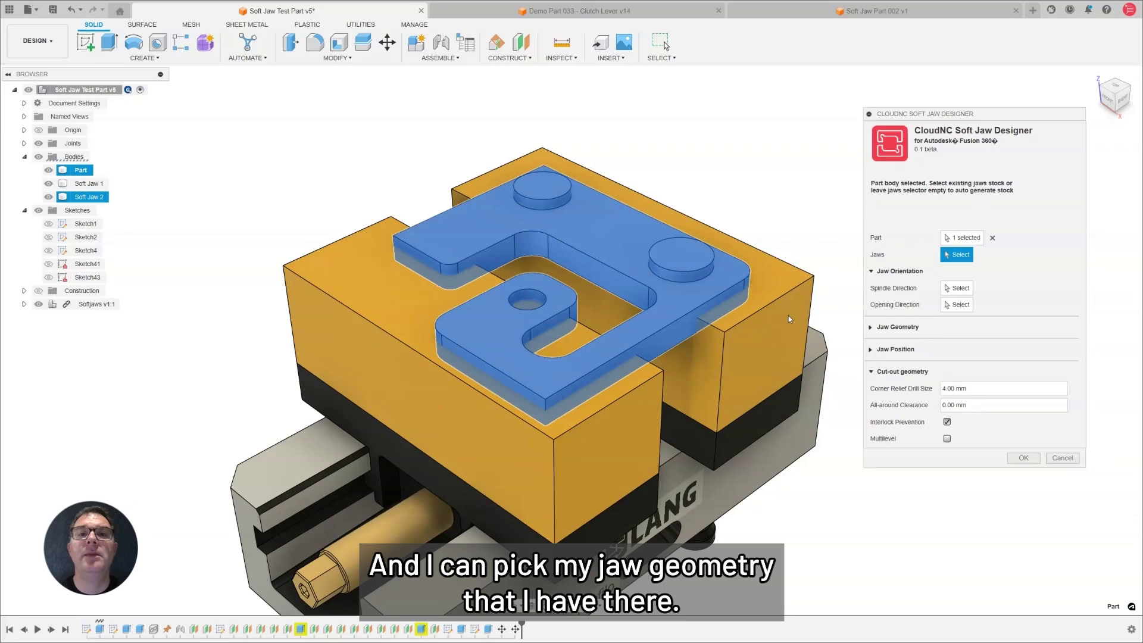
{"action": "left_click", "coordinate": [777, 346]}
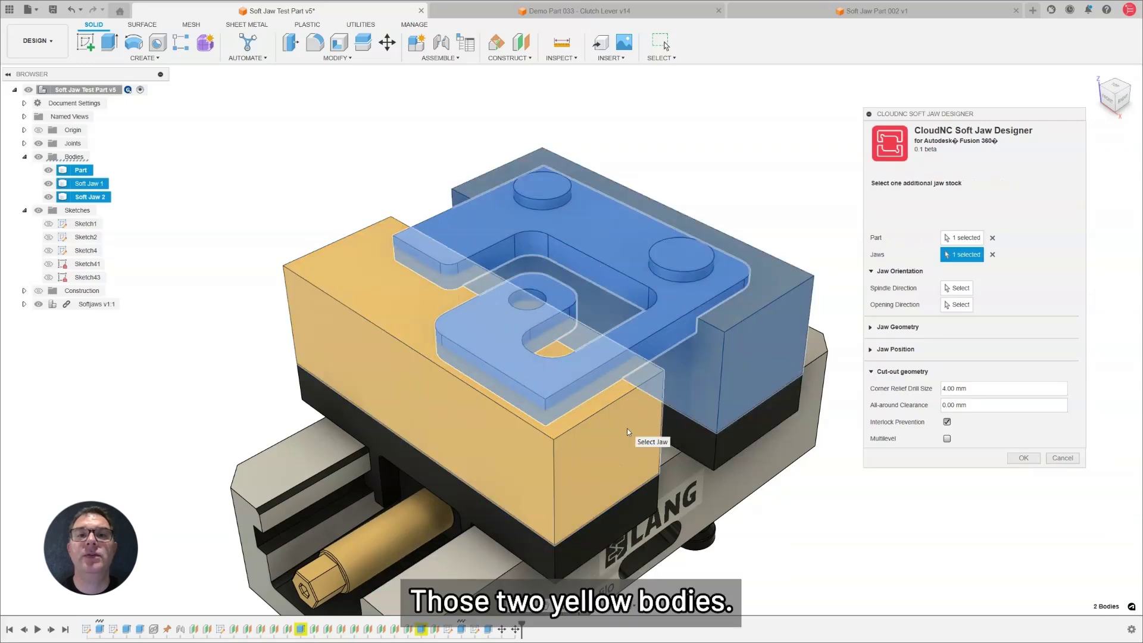
{"action": "left_click", "coordinate": [627, 427]}
Define the jaw orientation with the part's top face as spindle direction and its long side face as opening direction.
{"action": "left_click", "coordinate": [957, 287]}
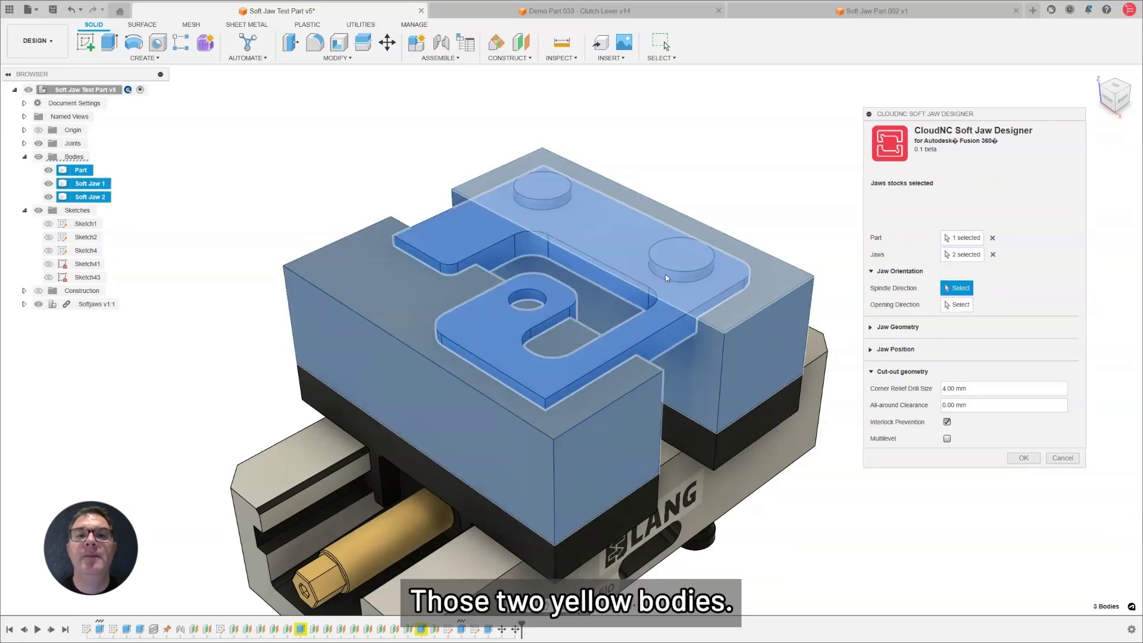
{"action": "left_click", "coordinate": [672, 252]}
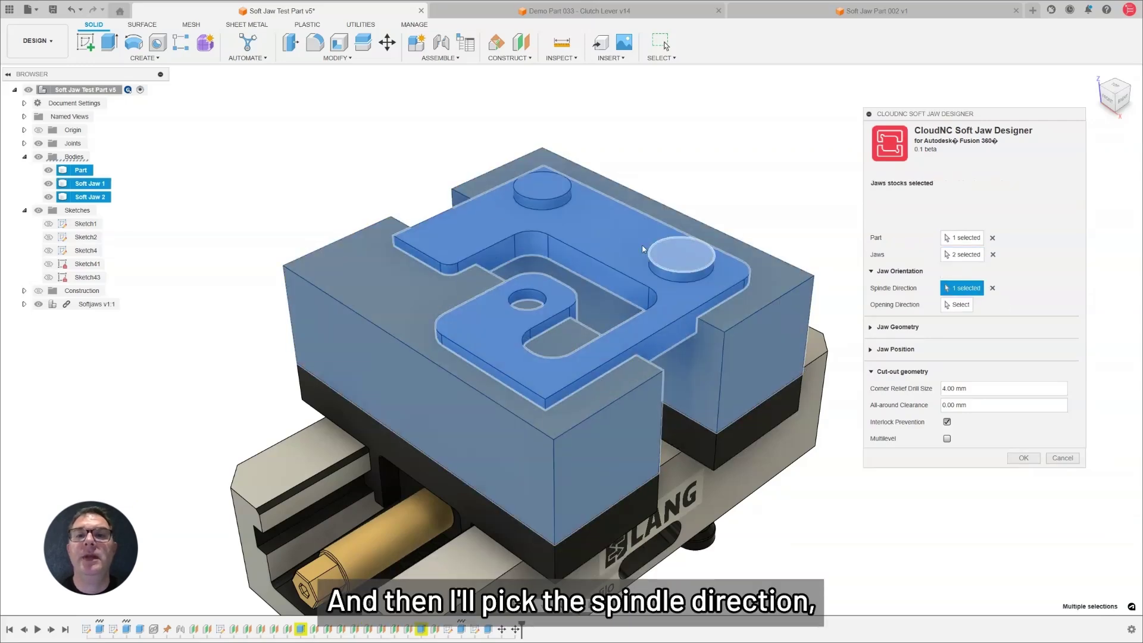
{"action": "left_click", "coordinate": [956, 304]}
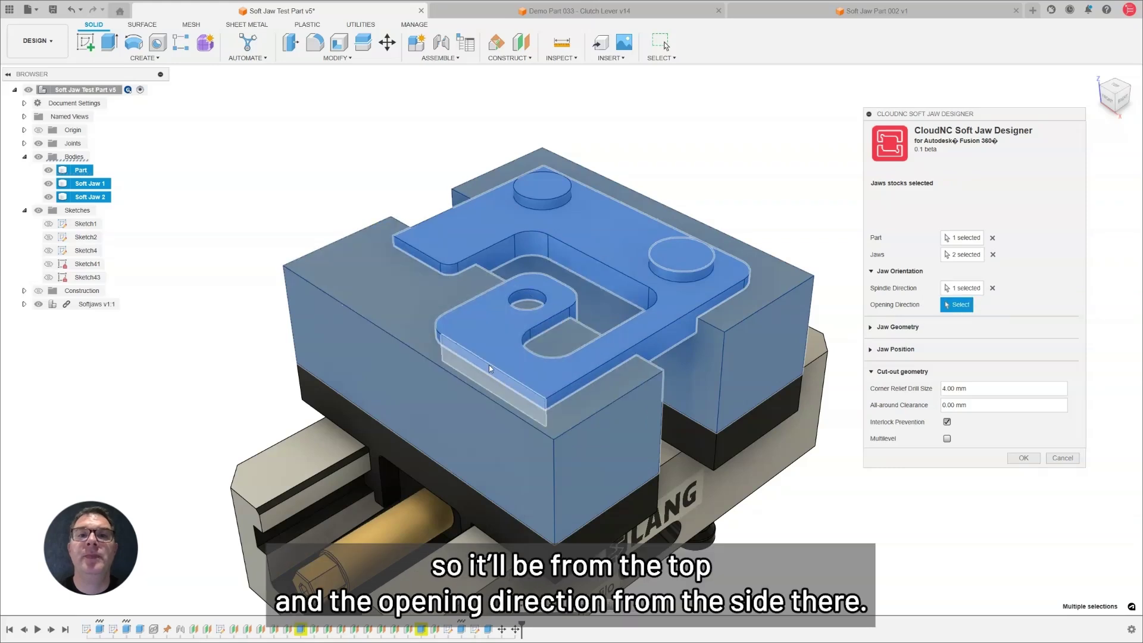
{"action": "left_click", "coordinate": [488, 365]}
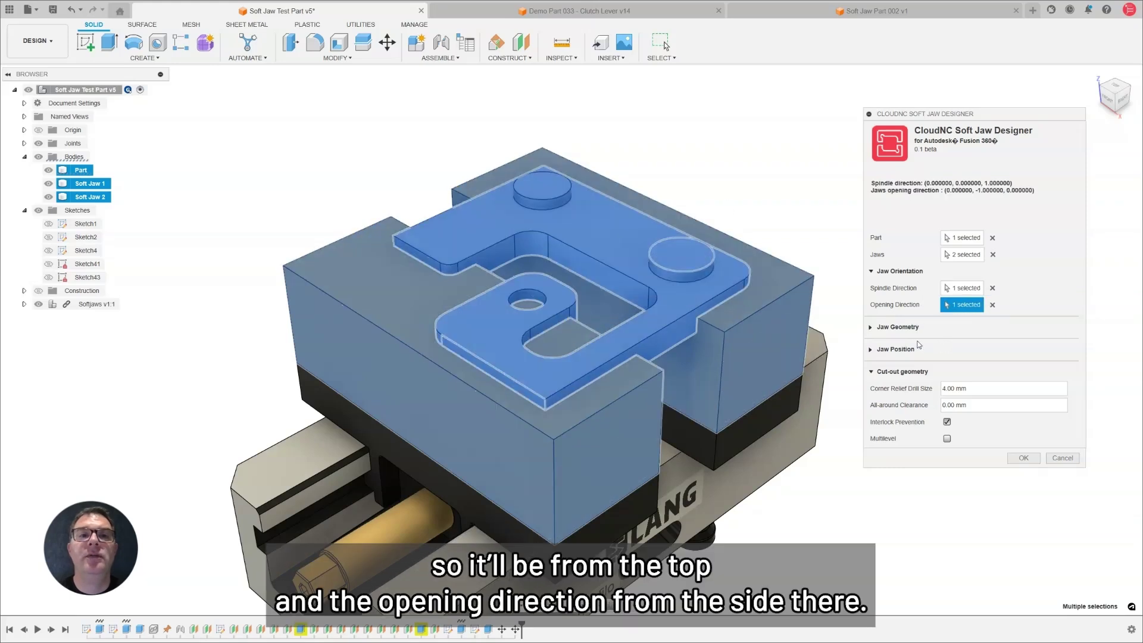
Configure the cut-out geometry with a 6 mm corner relief drill size, interlock prevention on and multilevel enabled.
{"action": "left_click", "coordinate": [870, 327]}
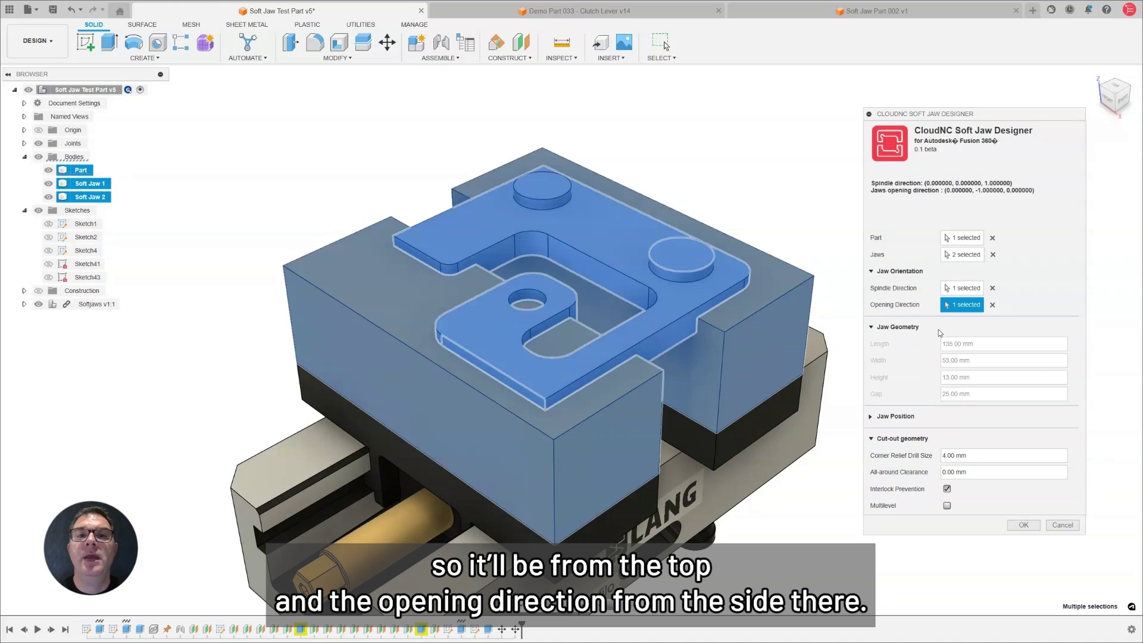
{"action": "left_click", "coordinate": [872, 417]}
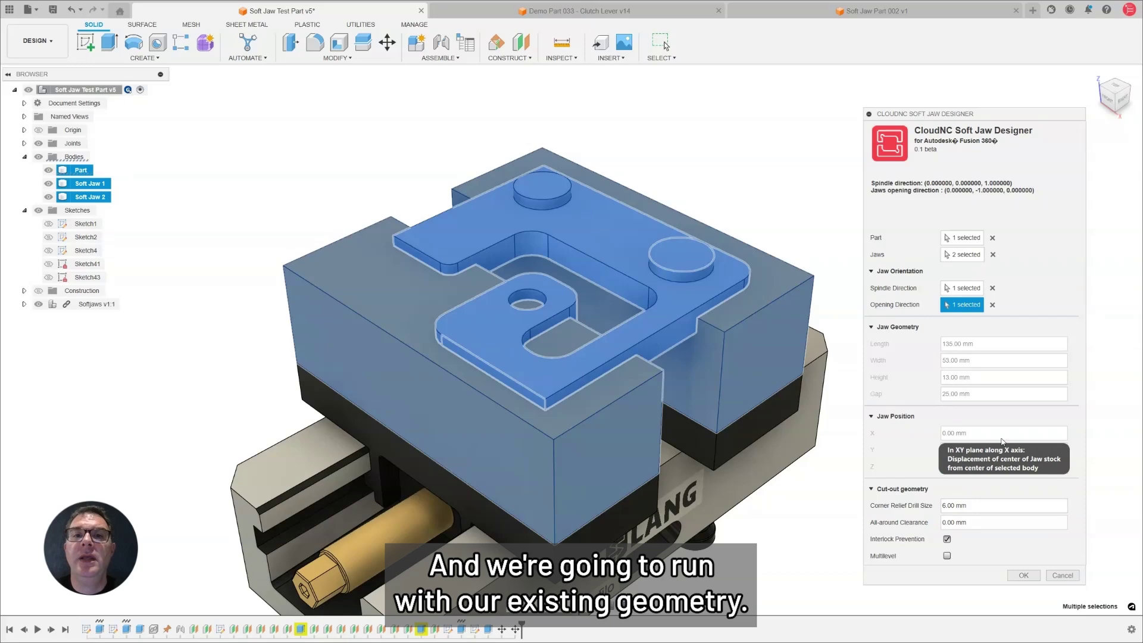
{"action": "left_click", "coordinate": [946, 538]}
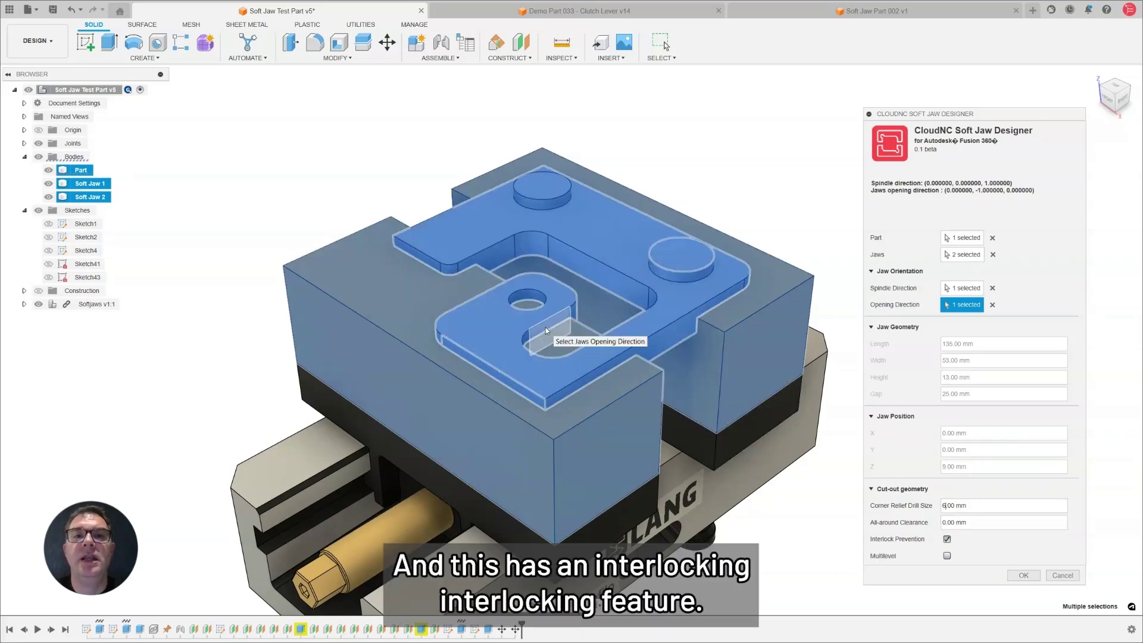
{"action": "left_click", "coordinate": [947, 555]}
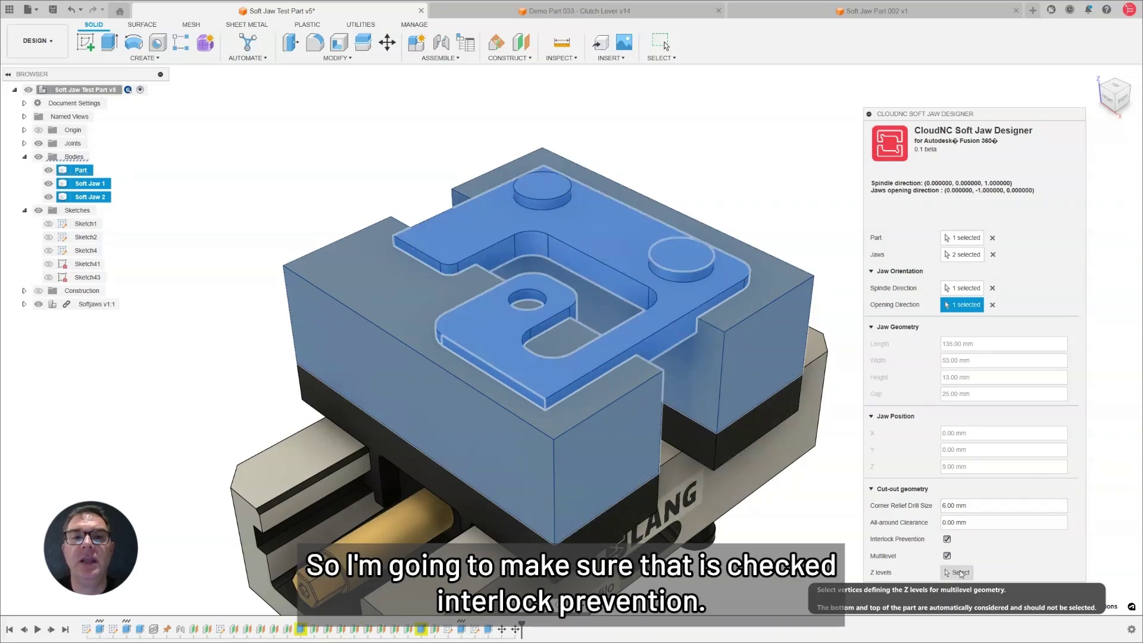
Hide both soft jaws and pick the upper and lower corner vertices of the rectangular boss under the part as Z levels.
{"action": "left_click", "coordinate": [959, 573]}
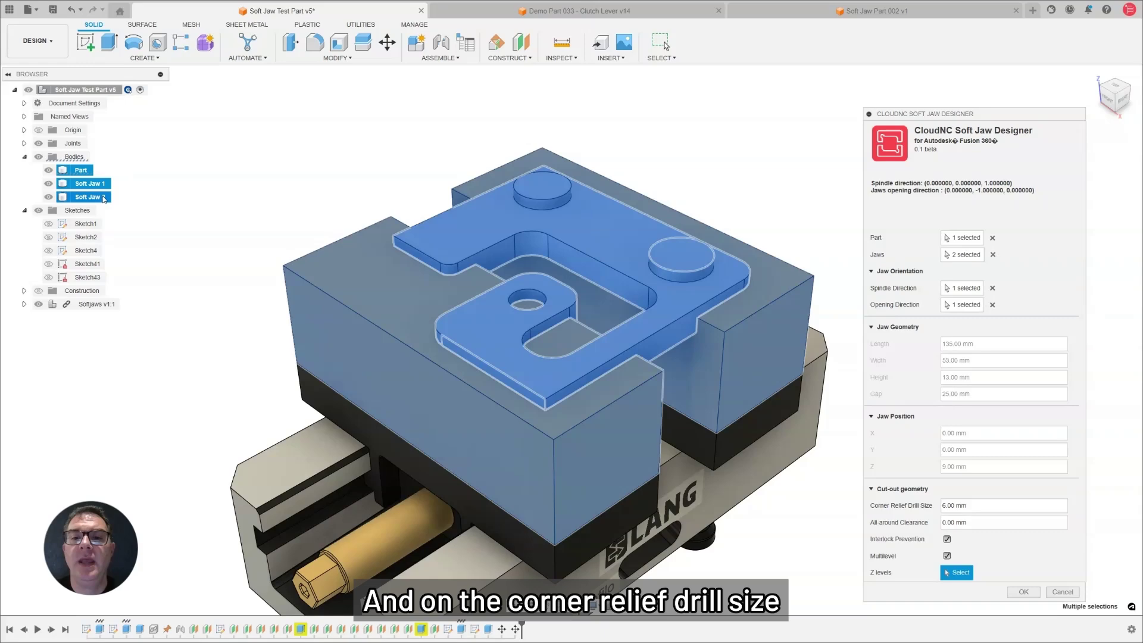
{"action": "left_click", "coordinate": [49, 183]}
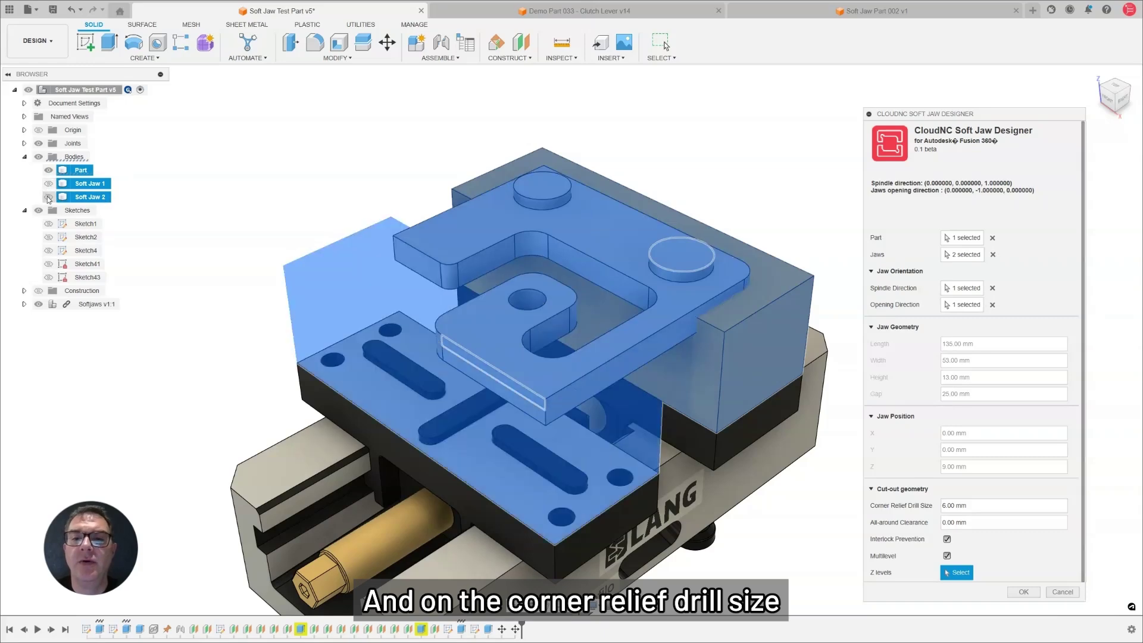
{"action": "left_click", "coordinate": [49, 197]}
{"action": "scroll", "coordinate": [708, 371], "scroll_direction": "up", "scroll_amount": 3}
{"action": "middle_click_drag", "start_coordinate": [683, 348], "coordinate": [649, 297], "text": "shift"}
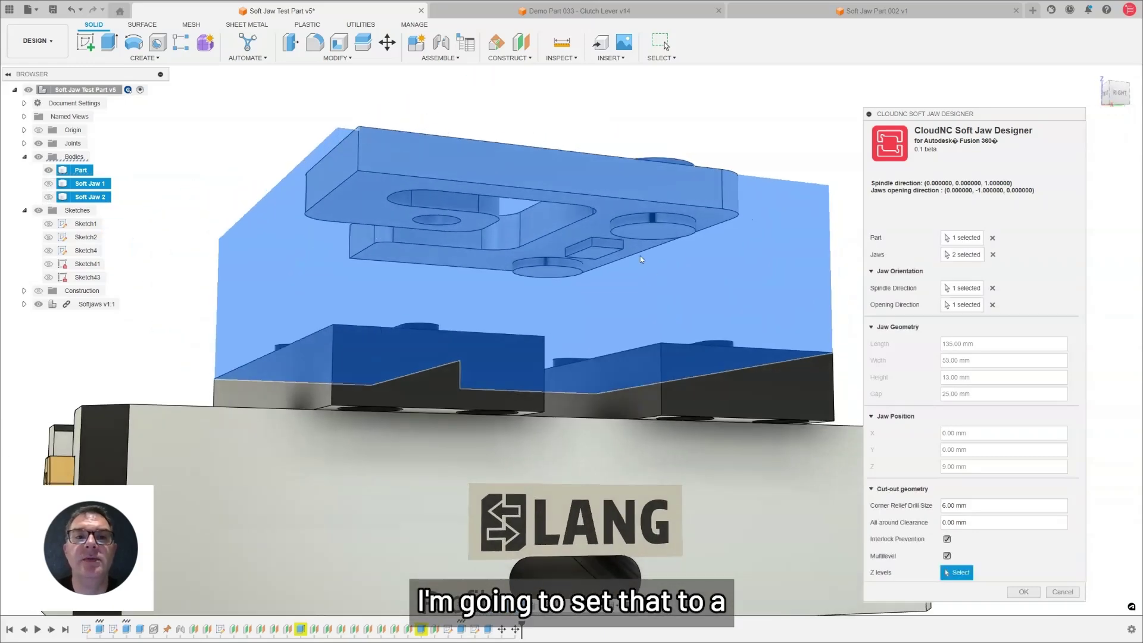
{"action": "scroll", "coordinate": [573, 235], "scroll_direction": "up", "scroll_amount": 4}
{"action": "left_click", "coordinate": [577, 248]}
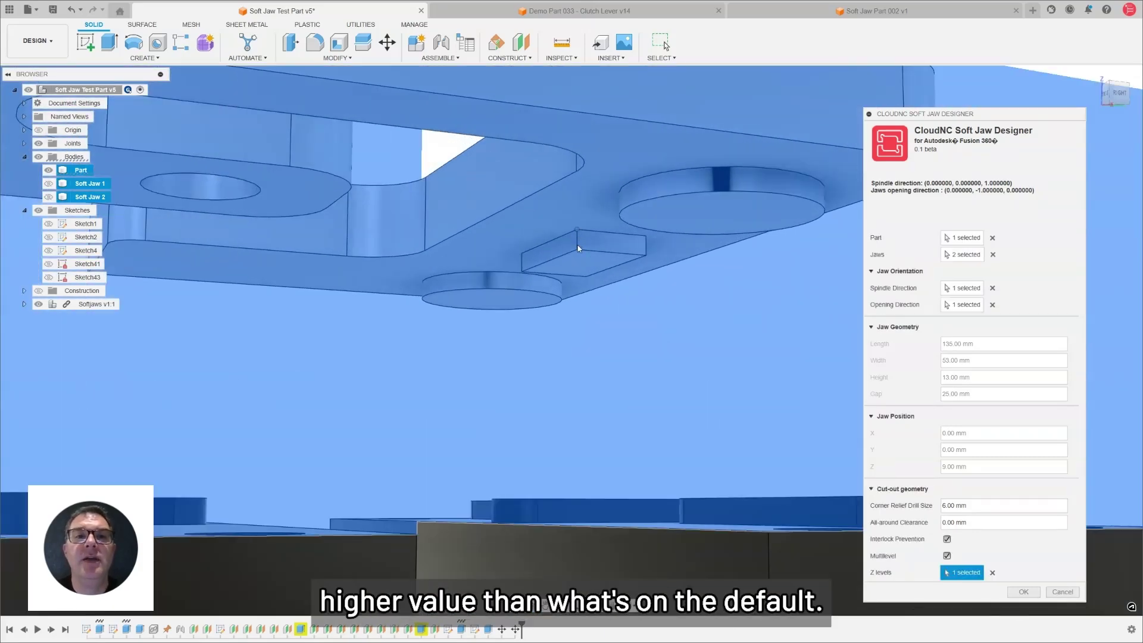
{"action": "left_click", "coordinate": [576, 247]}
{"action": "scroll", "coordinate": [581, 232], "scroll_direction": "up", "scroll_amount": 6}
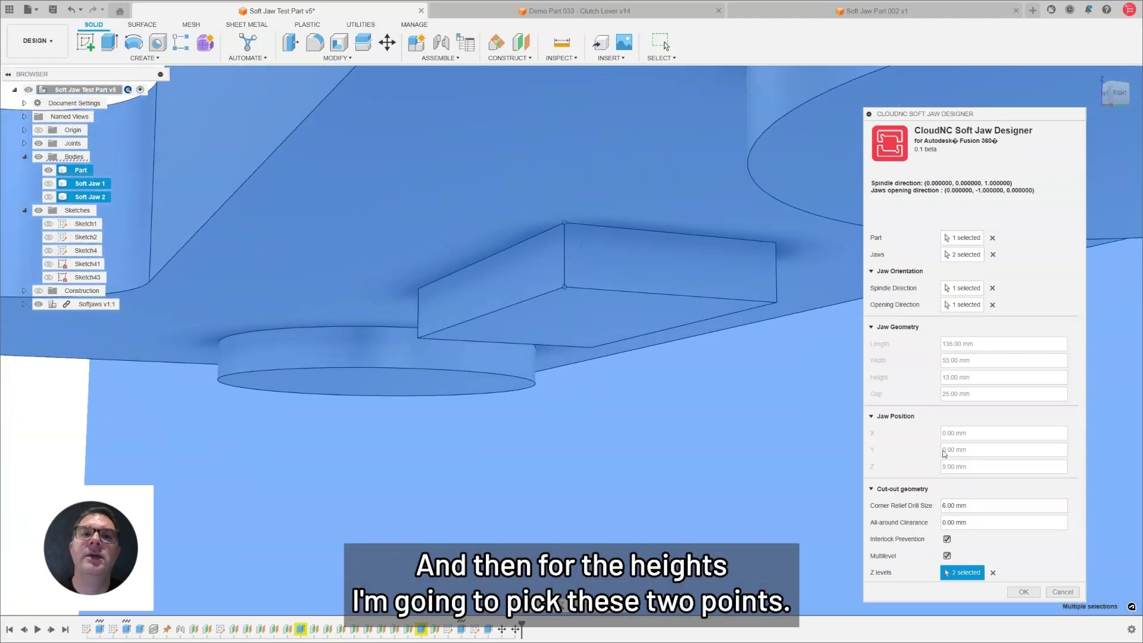
Show Soft Jaw 1 and Soft Jaw 2 again and generate the multilevel cut-outs in them.
{"action": "scroll", "coordinate": [668, 379], "scroll_direction": "down", "scroll_amount": 9}
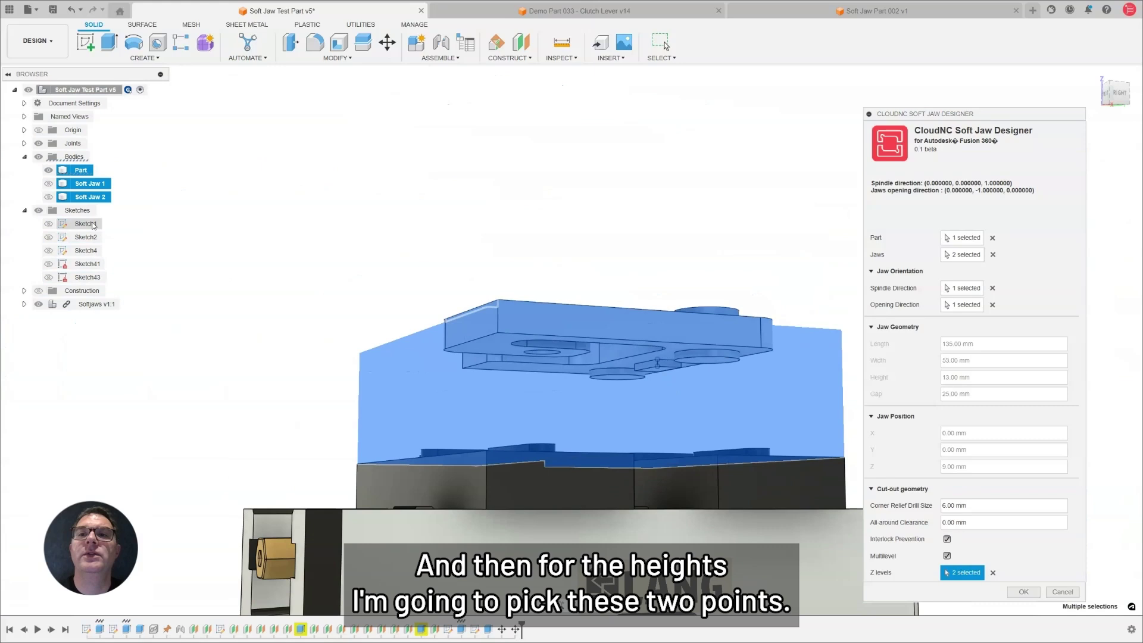
{"action": "left_click", "coordinate": [48, 183]}
{"action": "left_click", "coordinate": [48, 196]}
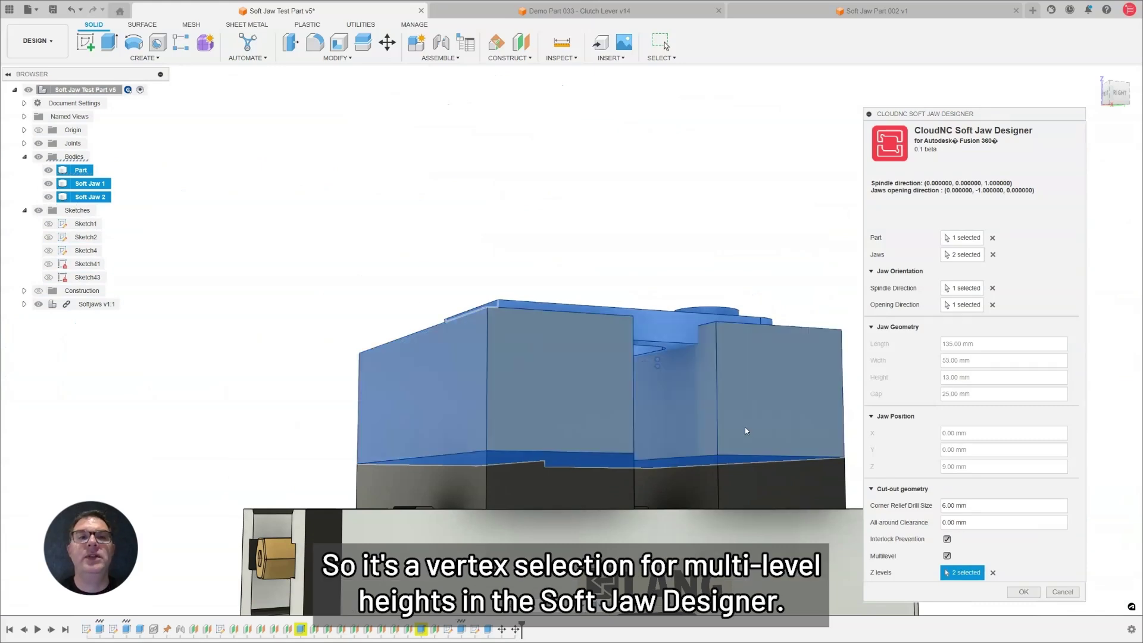
{"action": "middle_click_drag", "start_coordinate": [742, 386], "coordinate": [769, 432], "text": "shift"}
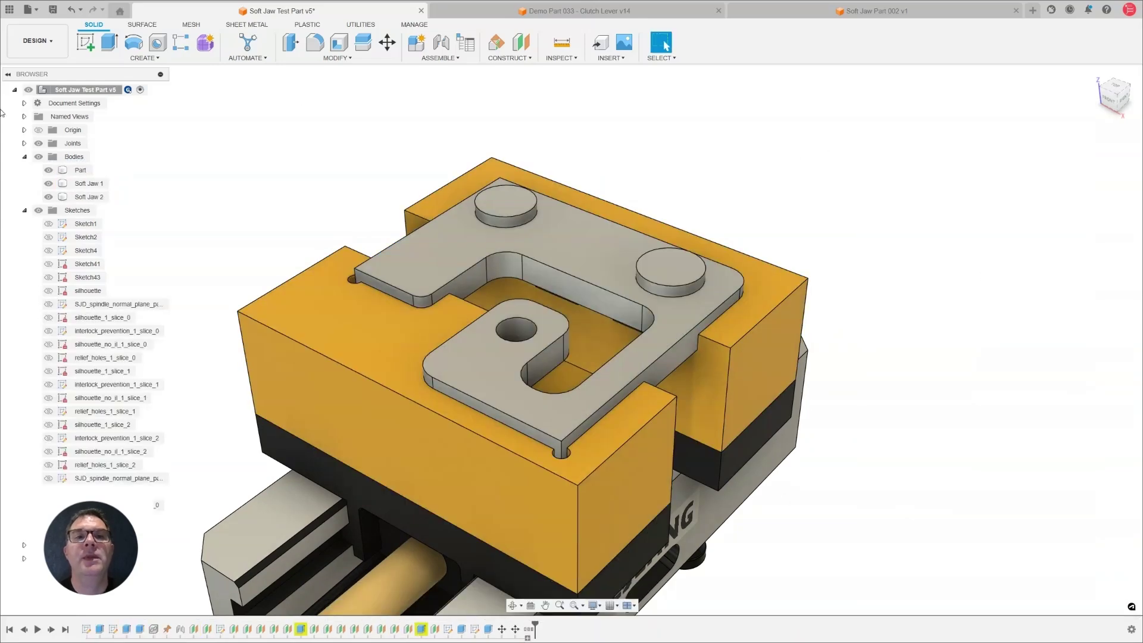
Hide the part and examine the multilevel pockets, corner reliefs and interlock clearance cut into both soft jaws.
{"action": "left_click", "coordinate": [48, 170]}
{"action": "scroll", "coordinate": [527, 302], "scroll_direction": "up", "scroll_amount": 1}
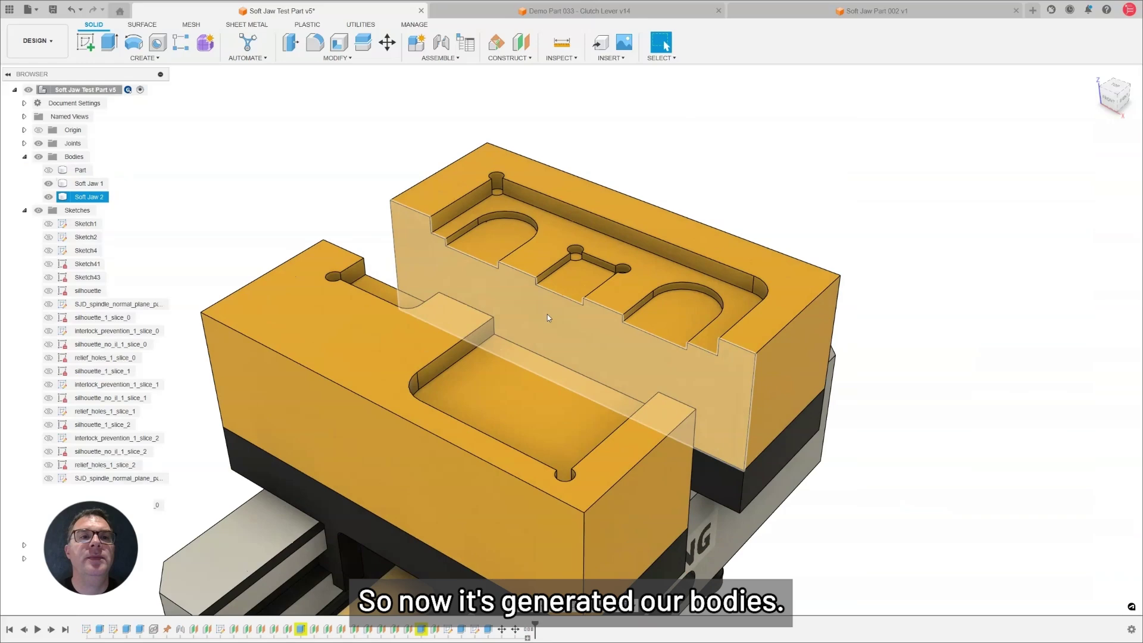
{"action": "scroll", "coordinate": [549, 318], "scroll_direction": "up", "scroll_amount": 2}
{"action": "middle_click_drag", "start_coordinate": [565, 365], "coordinate": [523, 355], "text": "shift"}
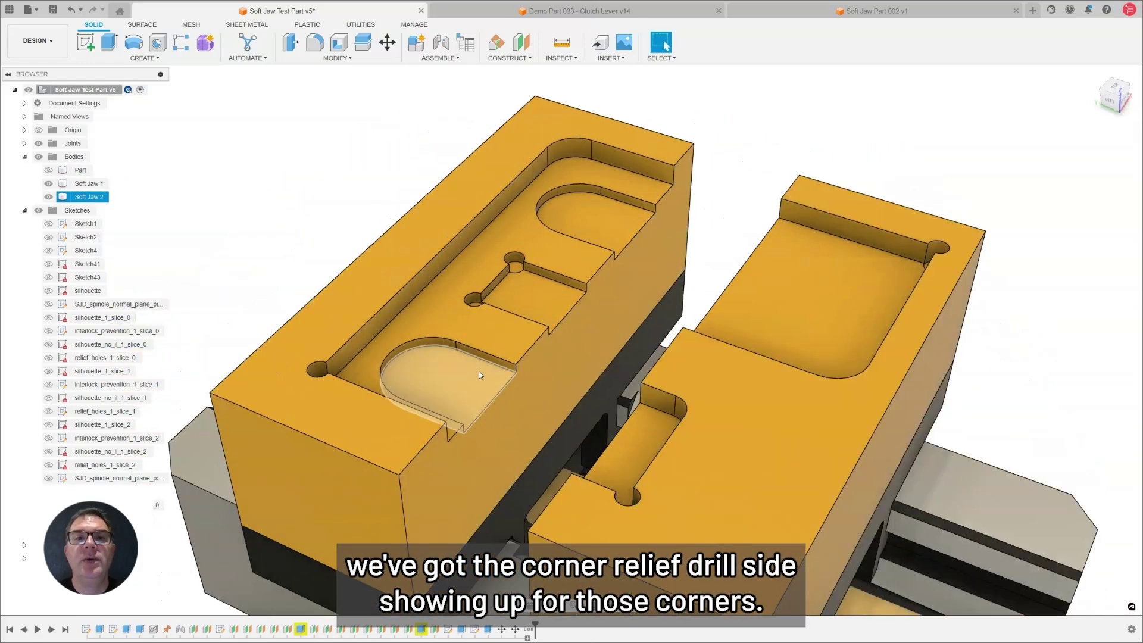
Show the part, hide both soft jaws and examine the circular and rectangular bosses on the part's underside.
{"action": "left_click", "coordinate": [48, 171]}
{"action": "left_click", "coordinate": [48, 183]}
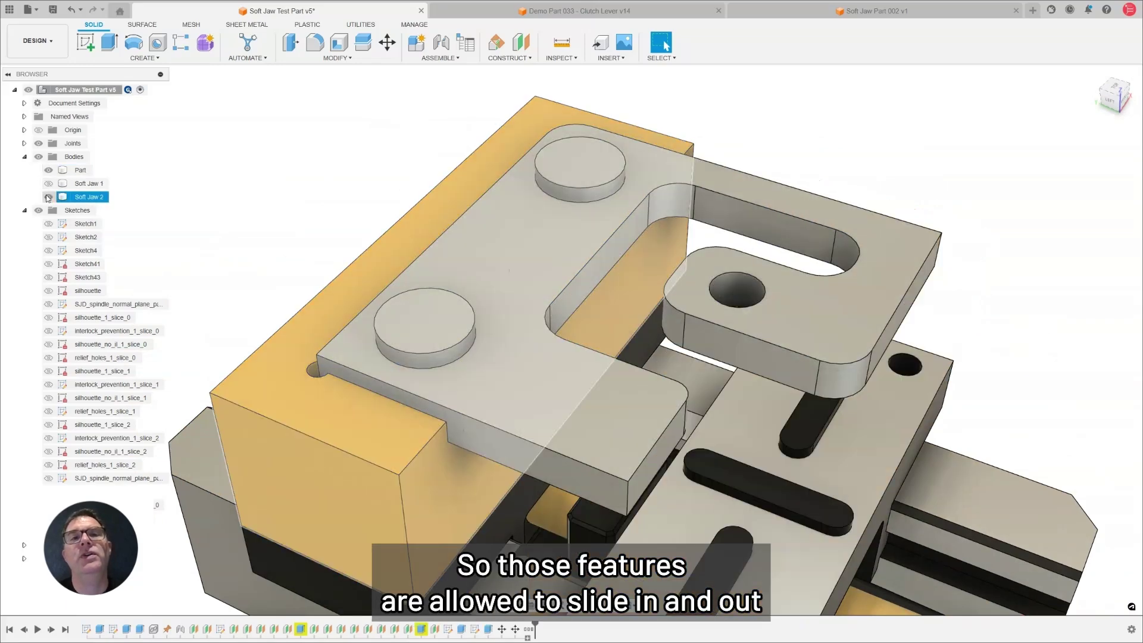
{"action": "left_click", "coordinate": [48, 197]}
{"action": "middle_click_drag", "start_coordinate": [262, 260], "coordinate": [298, 178], "text": "shift"}
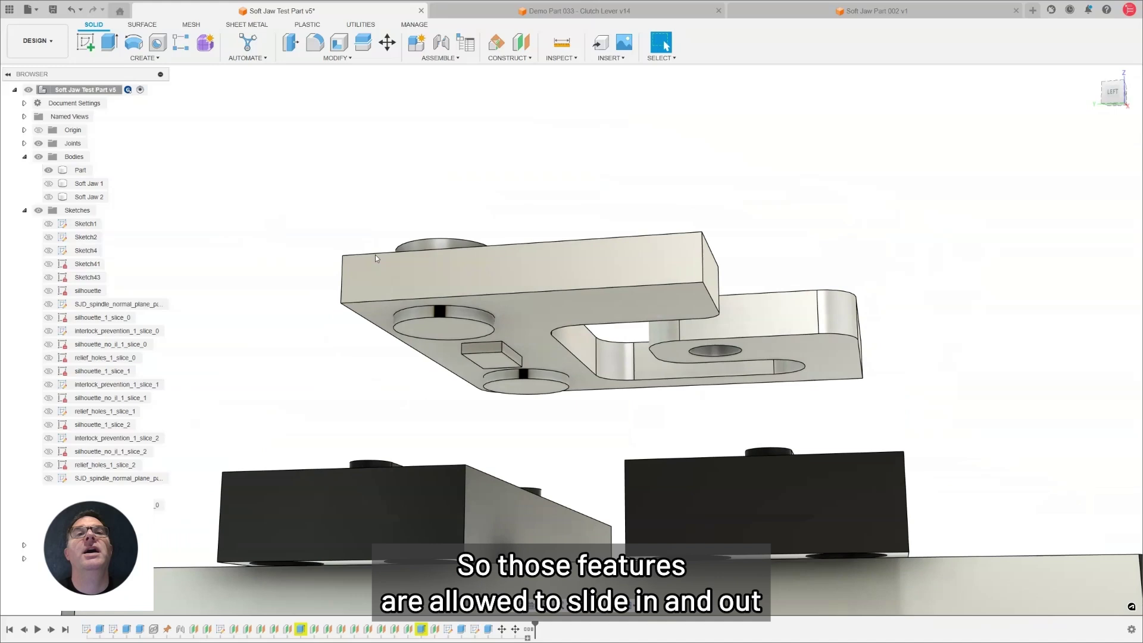
{"action": "scroll", "coordinate": [517, 325], "scroll_direction": "up", "scroll_amount": 5}
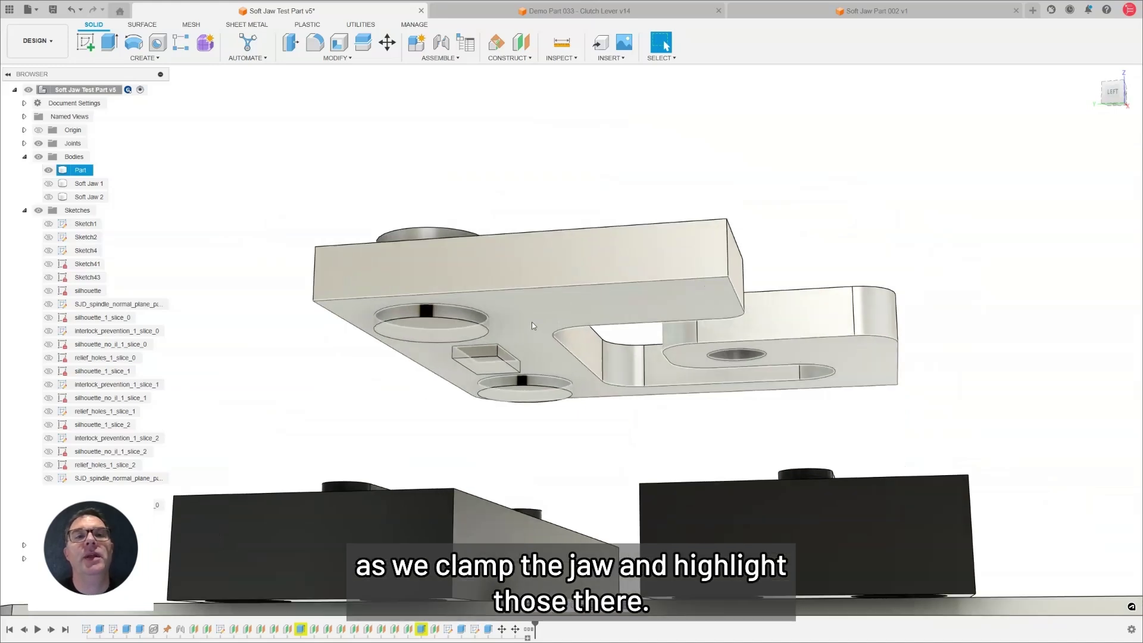
Show both soft jaws around the part again and examine how its bosses fit into the jaw pockets.
{"action": "left_click", "coordinate": [48, 183]}
{"action": "left_click", "coordinate": [54, 200]}
{"action": "left_click", "coordinate": [50, 197]}
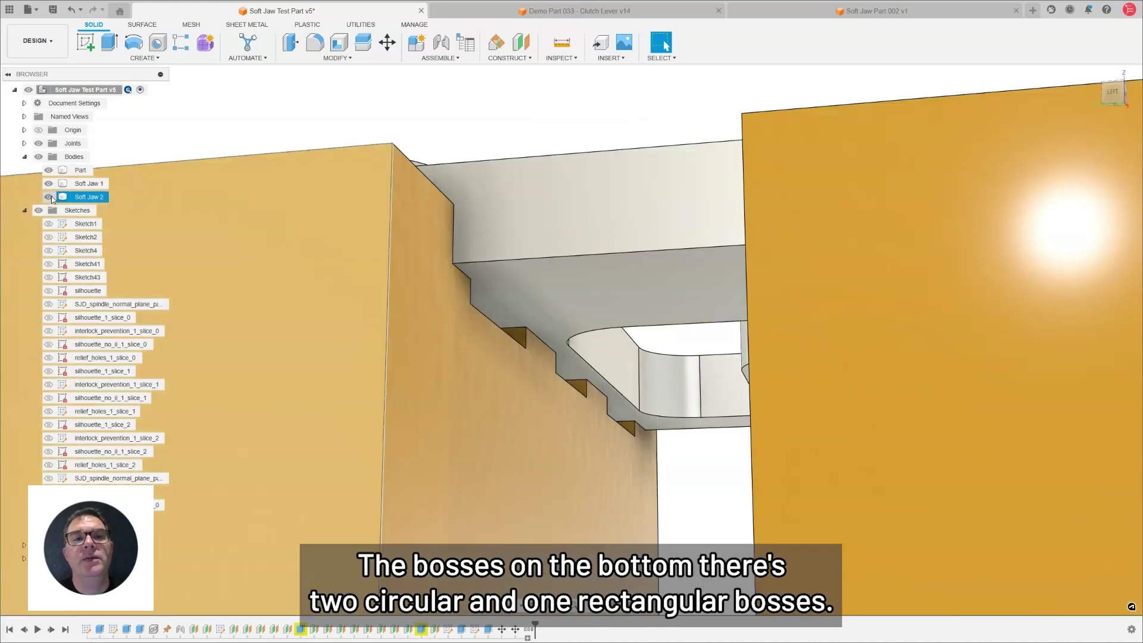
{"action": "middle_click_drag", "start_coordinate": [516, 375], "coordinate": [488, 366], "text": "shift"}
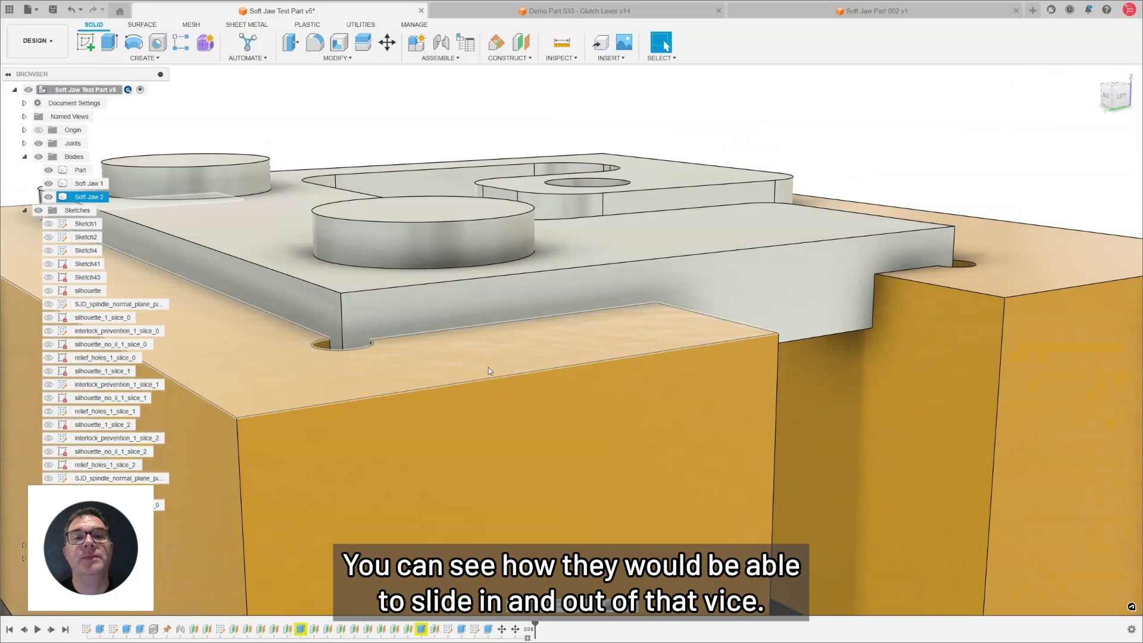
Examine the corner relief at the part's sharp corner up close and the complete vise assembly, leaving nothing selected.
{"action": "scroll", "coordinate": [452, 370], "scroll_direction": "down", "scroll_amount": 1}
{"action": "scroll", "coordinate": [361, 350], "scroll_direction": "up", "scroll_amount": 1}
{"action": "middle_click_drag", "start_coordinate": [395, 387], "coordinate": [358, 359], "text": "shift"}
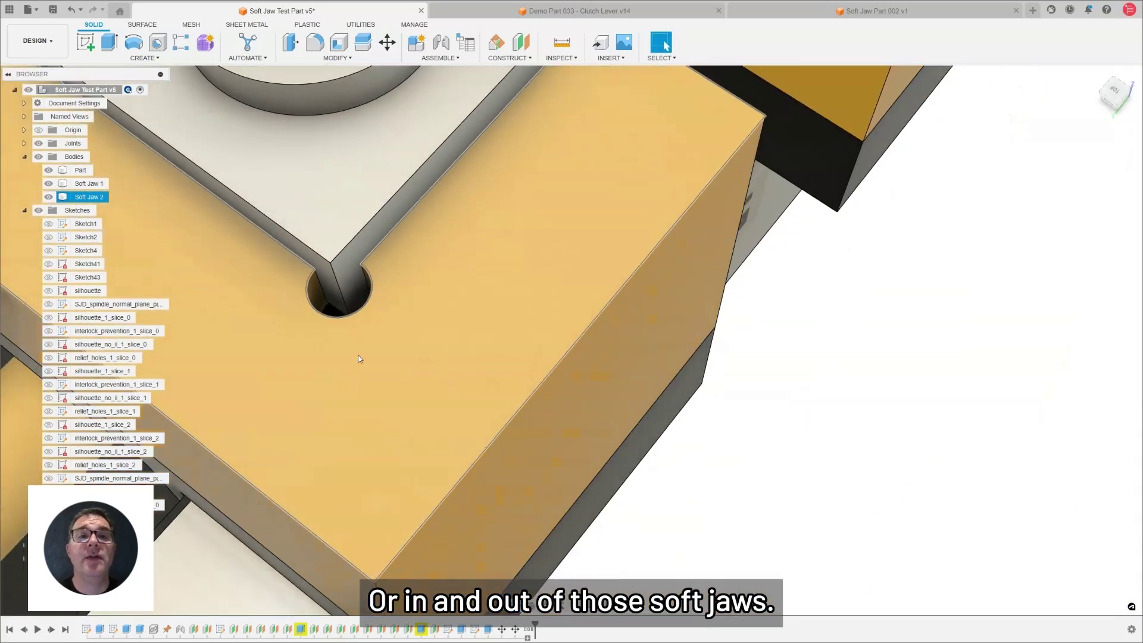
{"action": "scroll", "coordinate": [359, 358], "scroll_direction": "up", "scroll_amount": 5}
{"action": "scroll", "coordinate": [417, 266], "scroll_direction": "down", "scroll_amount": 3}
{"action": "left_click", "coordinate": [416, 267]}
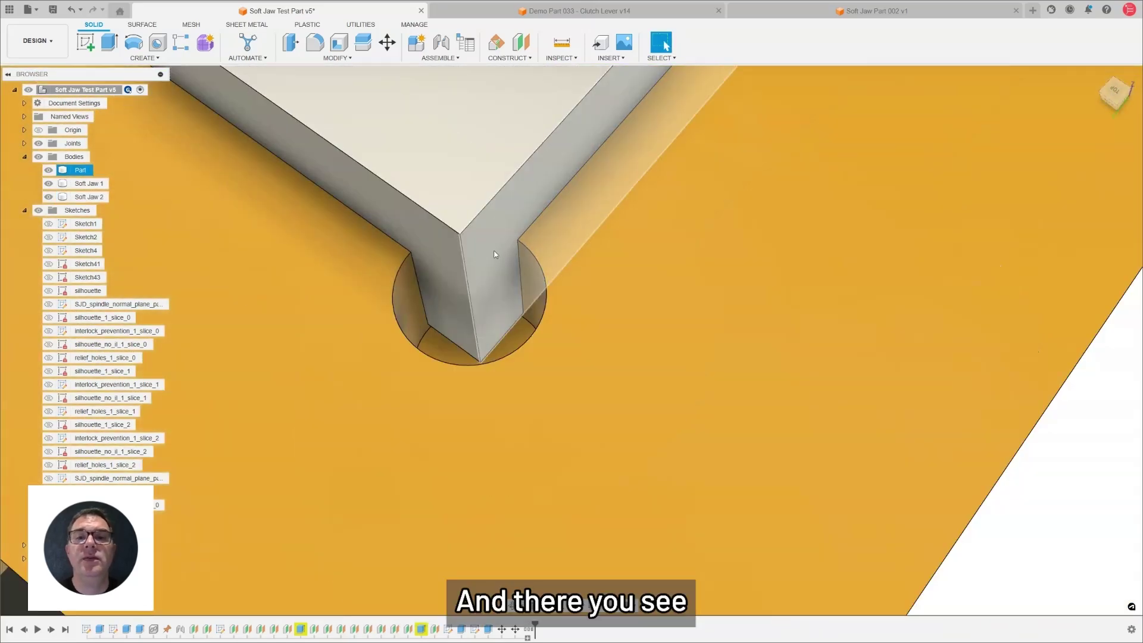
{"action": "scroll", "coordinate": [494, 254], "scroll_direction": "down", "scroll_amount": 8}
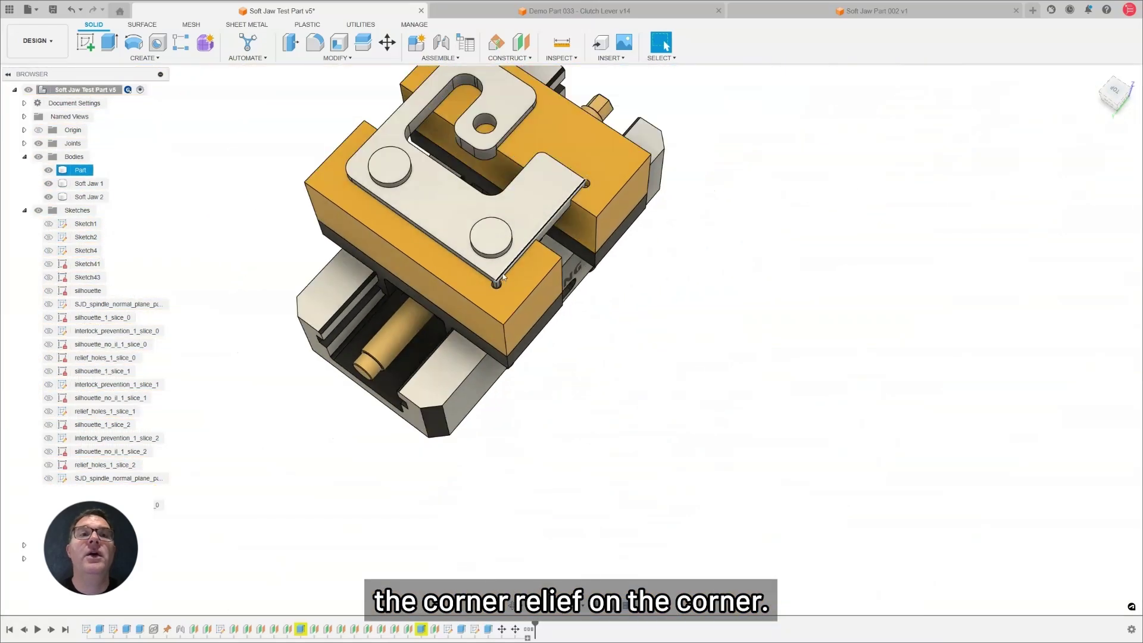
{"action": "middle_click_drag", "start_coordinate": [510, 191], "coordinate": [375, 284], "text": "shift"}
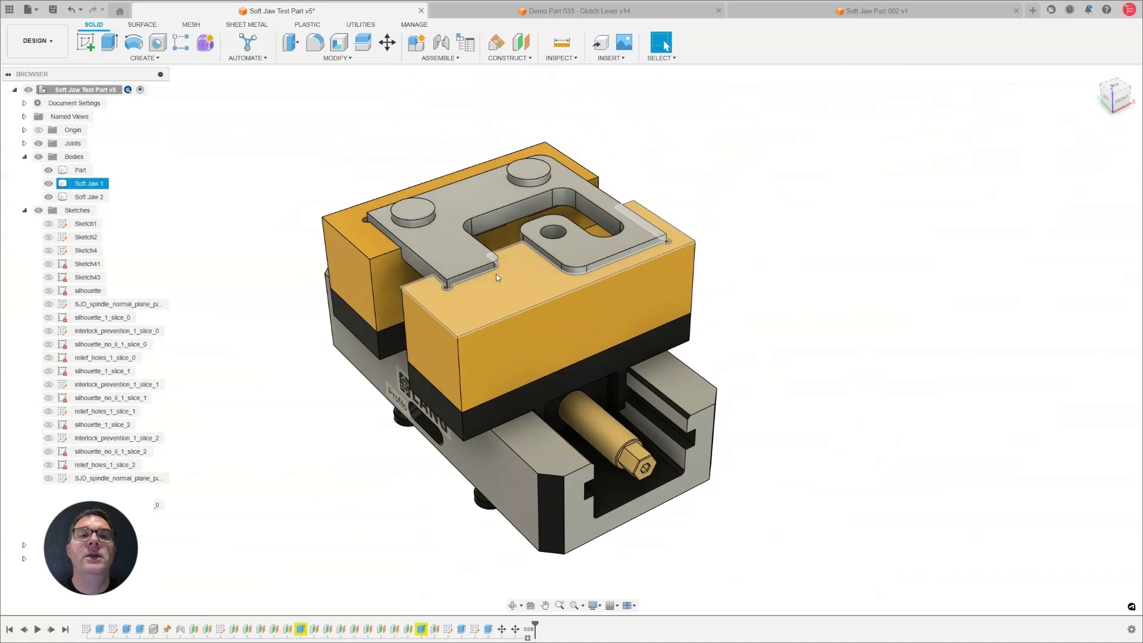
{"action": "scroll", "coordinate": [495, 274], "scroll_direction": "up", "scroll_amount": 2}
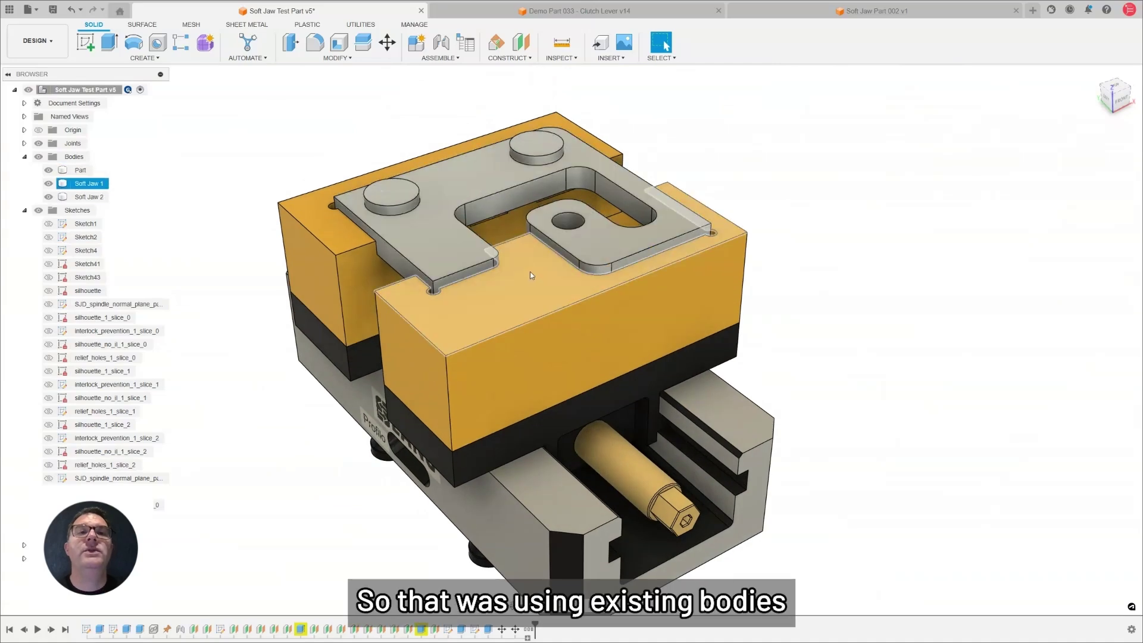
{"action": "key", "text": "Escape"}
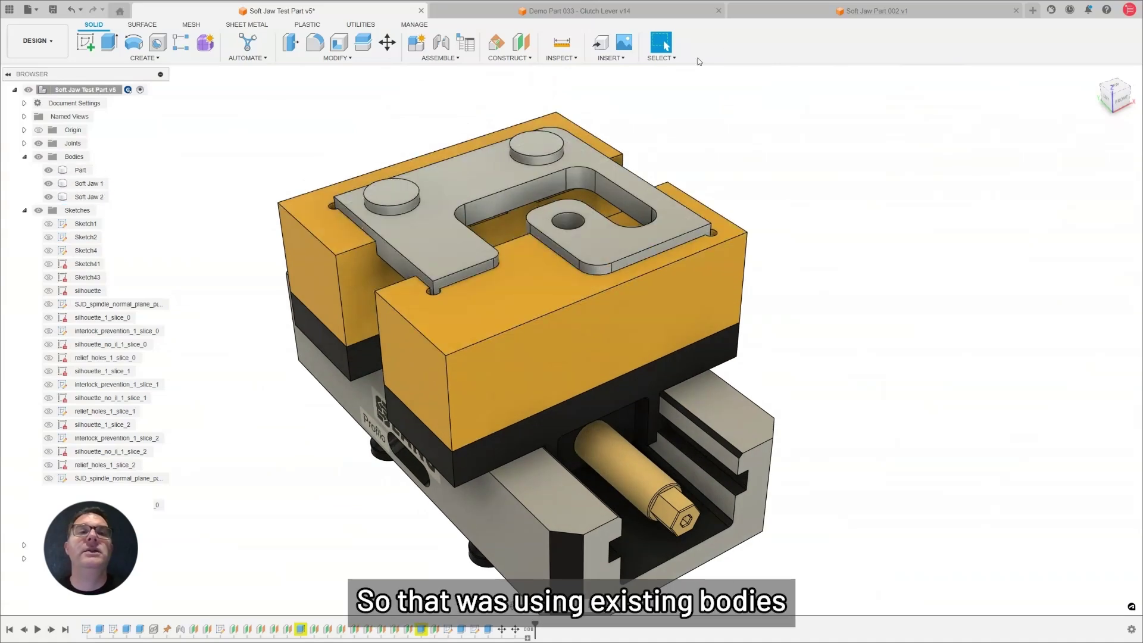
Switch to the Soft Jaw Part 002 document and launch the Soft Jaw Designer from the Manufacture workspace.
{"action": "left_click", "coordinate": [792, 12]}
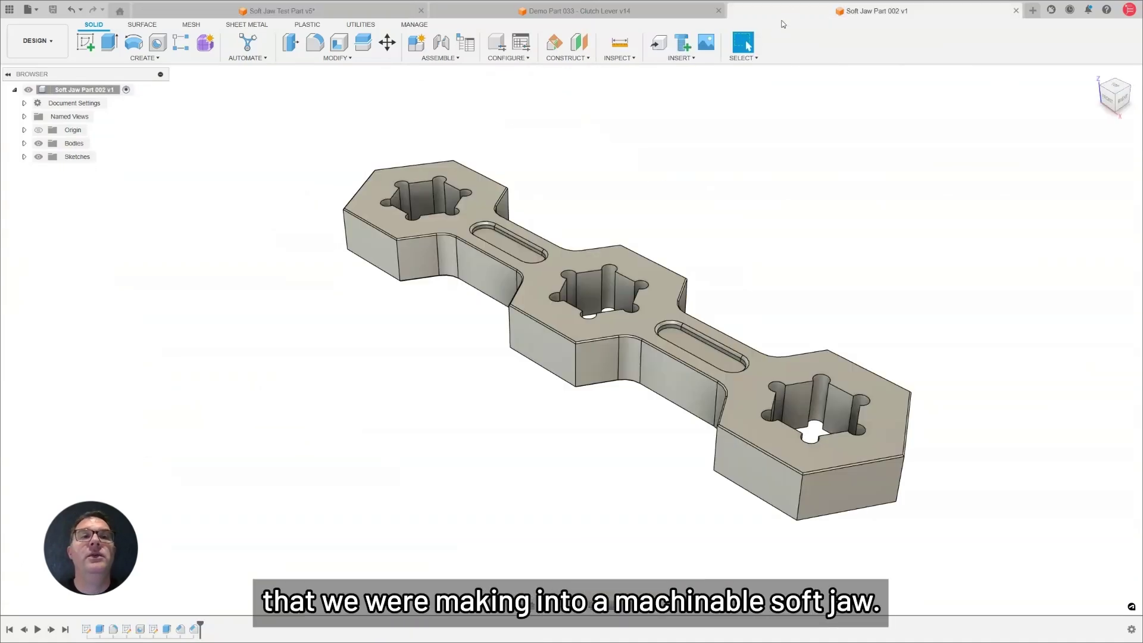
{"action": "middle_click_drag", "start_coordinate": [698, 323], "coordinate": [601, 411], "text": "shift"}
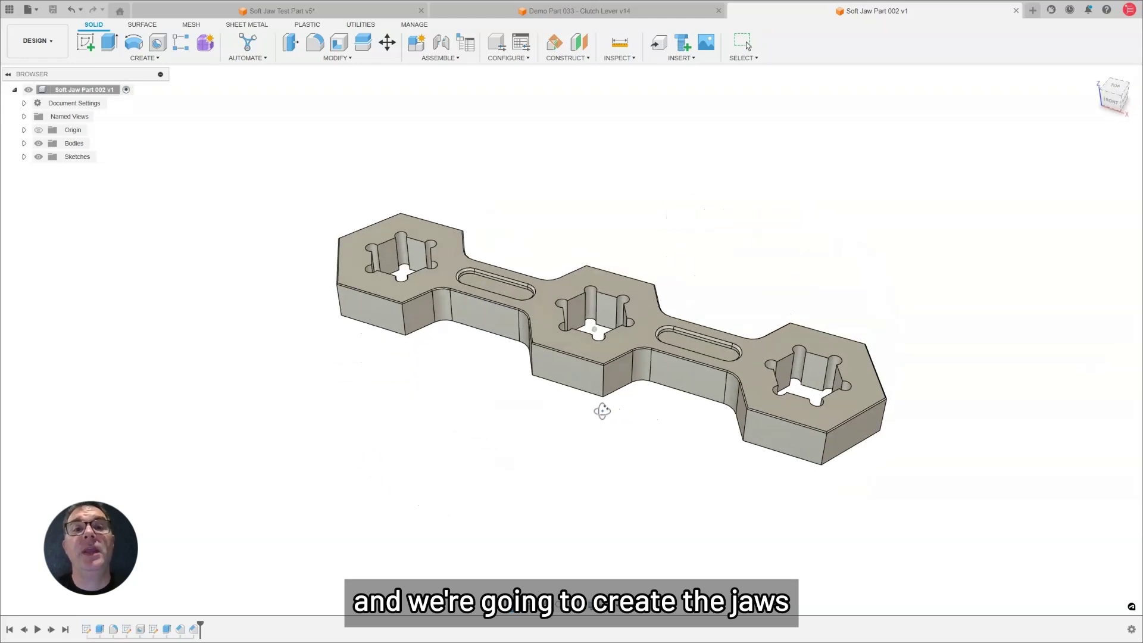
{"action": "left_click", "coordinate": [37, 41]}
{"action": "left_click", "coordinate": [45, 167]}
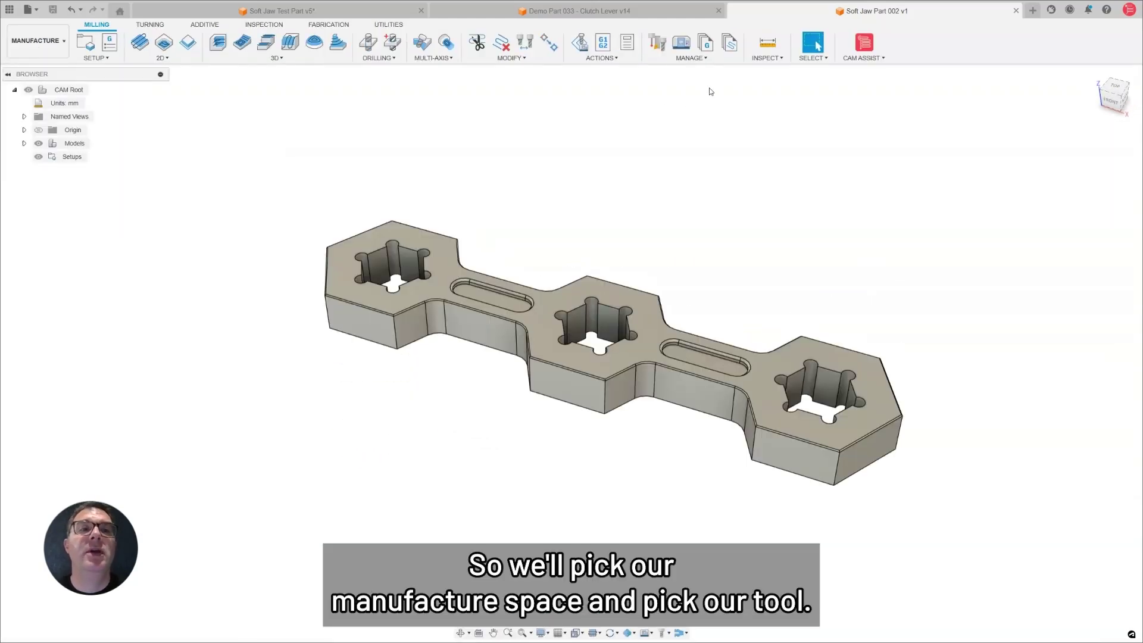
{"action": "left_click", "coordinate": [863, 58]}
{"action": "mouse_move", "coordinate": [859, 87]}
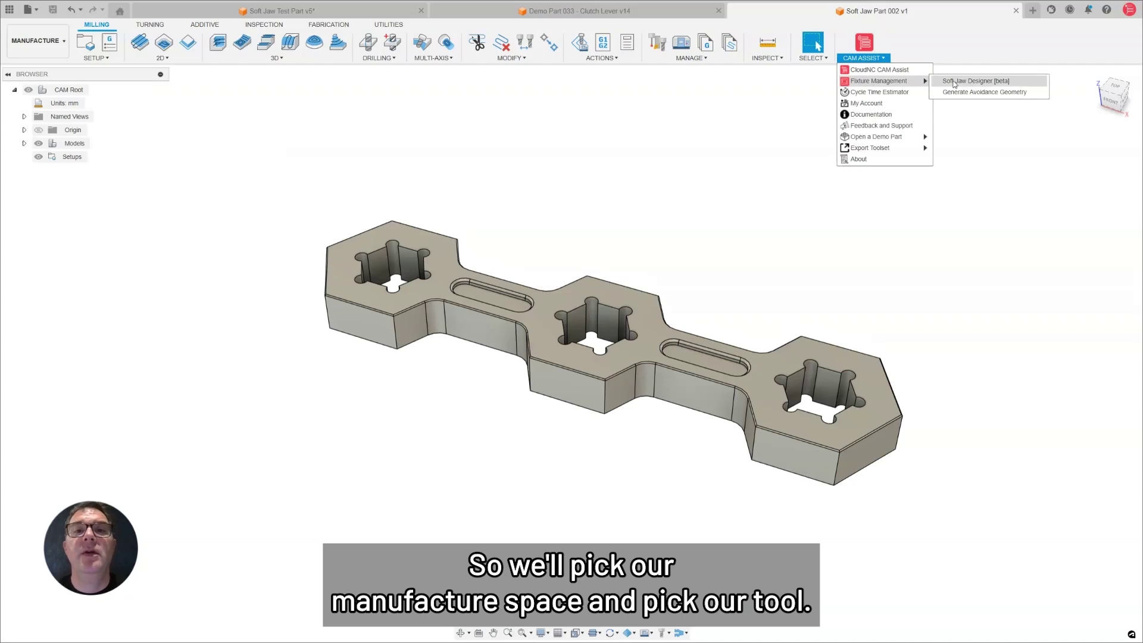
{"action": "left_click", "coordinate": [953, 82]}
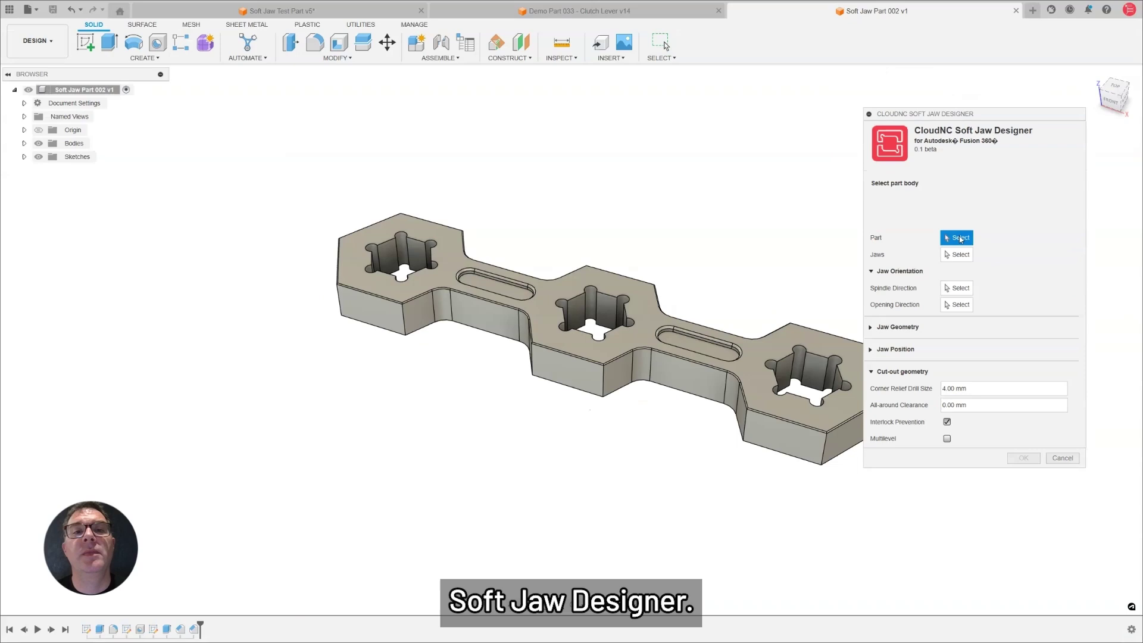
Assign the hexagonal body as the part, with its top face as spindle direction and an end hexagon's front side face as opening direction.
{"action": "left_click", "coordinate": [636, 348]}
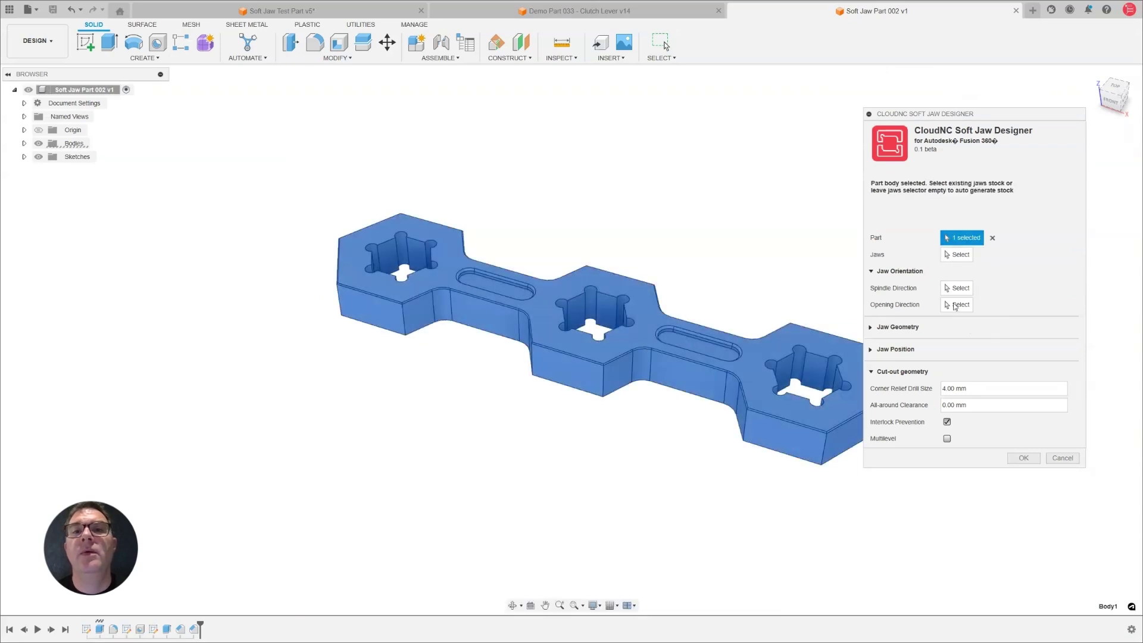
{"action": "left_click", "coordinate": [965, 289]}
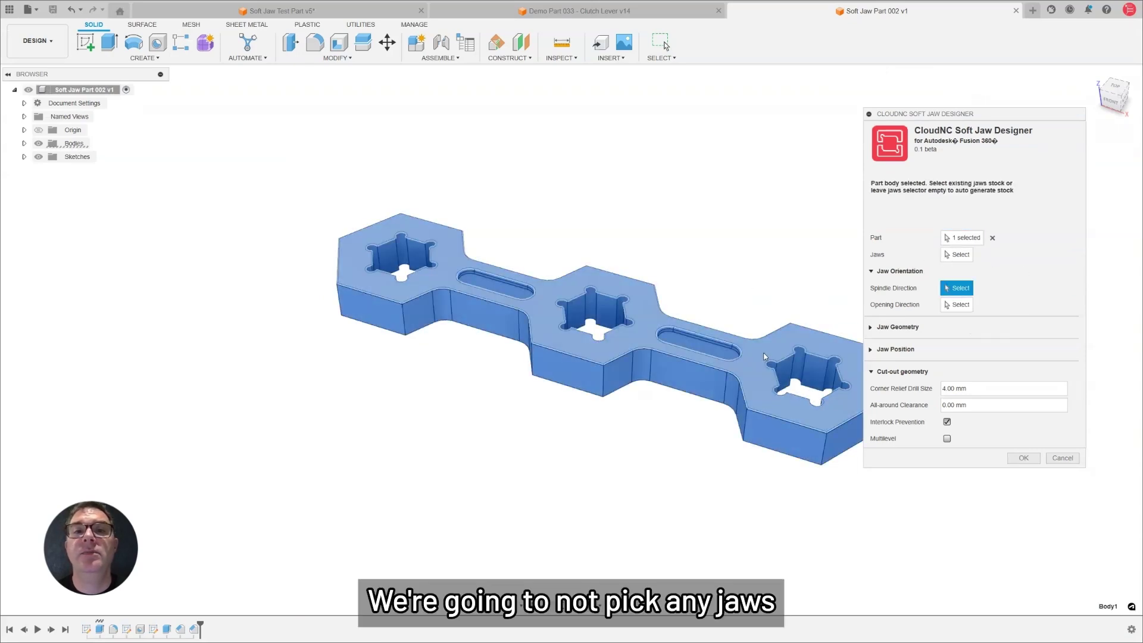
{"action": "left_click", "coordinate": [946, 304]}
{"action": "left_click", "coordinate": [799, 445]}
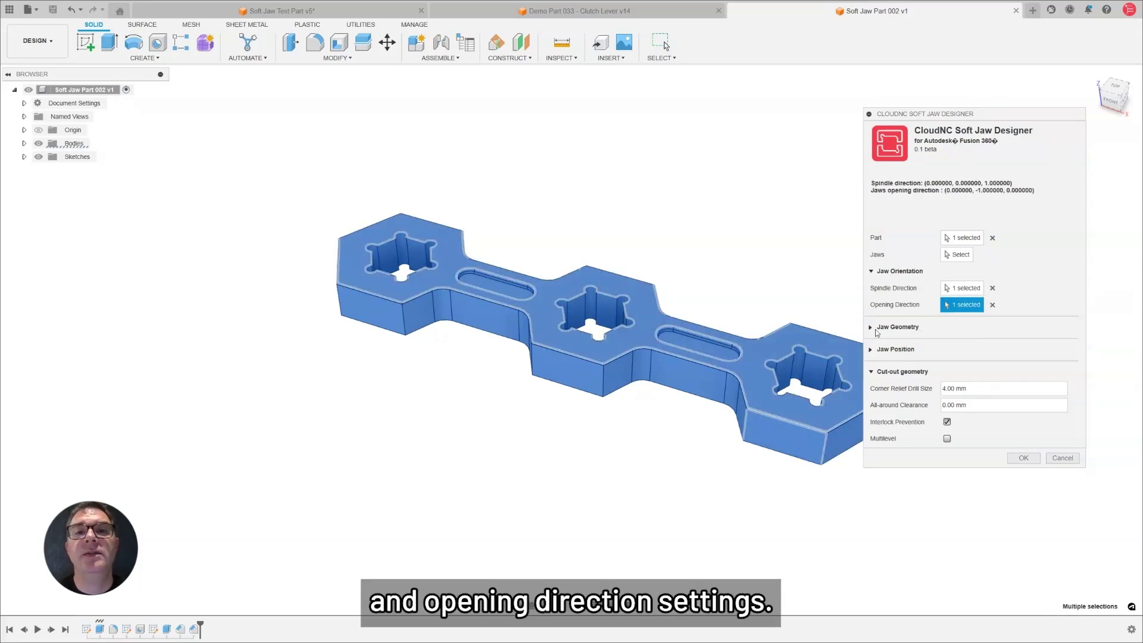
Set the jaw geometry to 300 mm length, 45 mm width, 45 mm height and a 12 mm gap.
{"action": "left_click", "coordinate": [872, 328]}
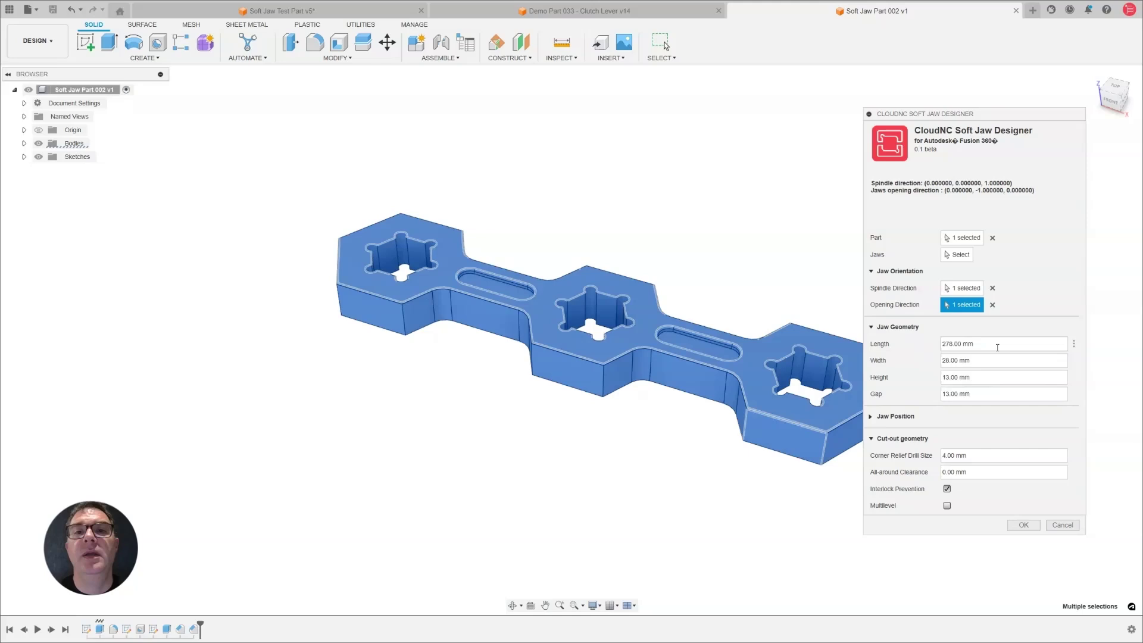
{"action": "left_click", "coordinate": [971, 344]}
{"action": "type", "text": "300"}
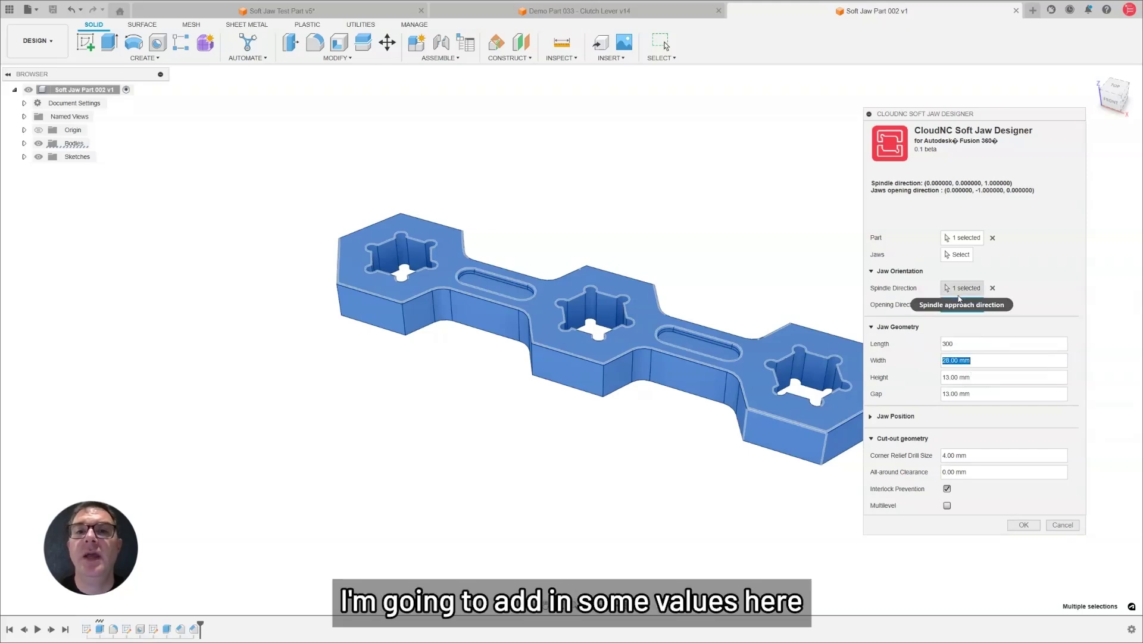
{"action": "key", "text": "Tab"}
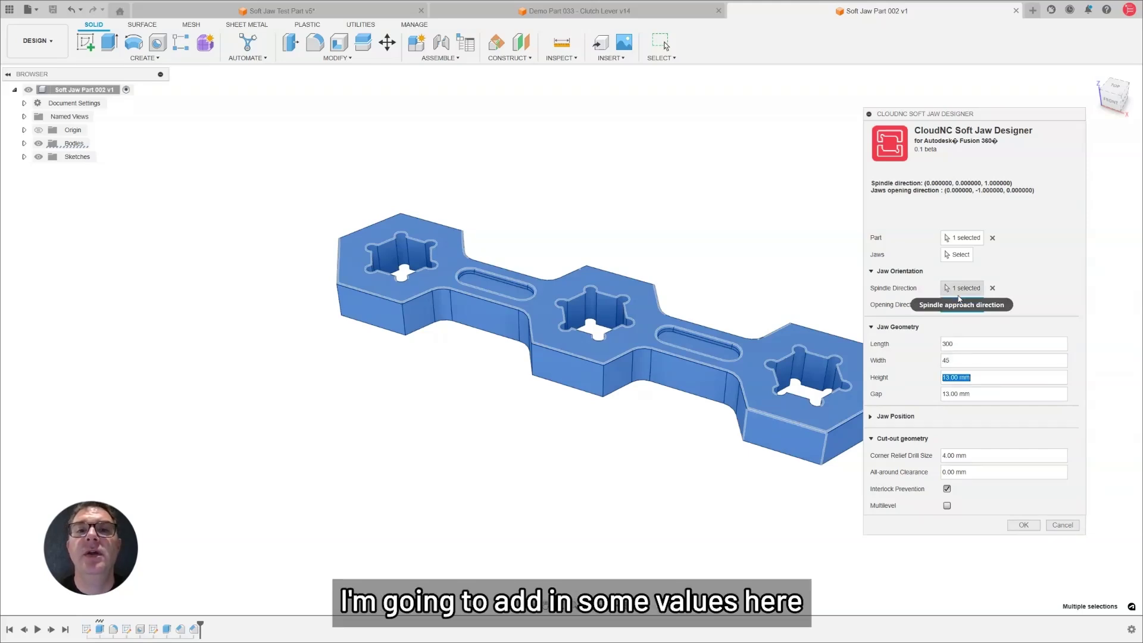
{"action": "type", "text": "45"}
{"action": "key", "text": "Tab"}
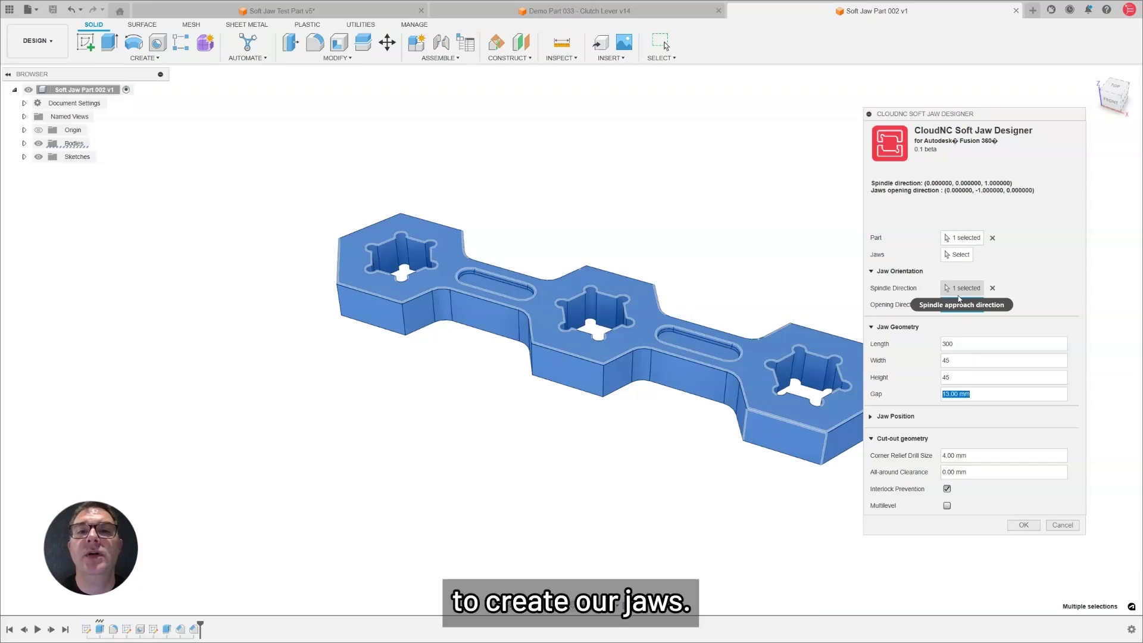
{"action": "type", "text": "12"}
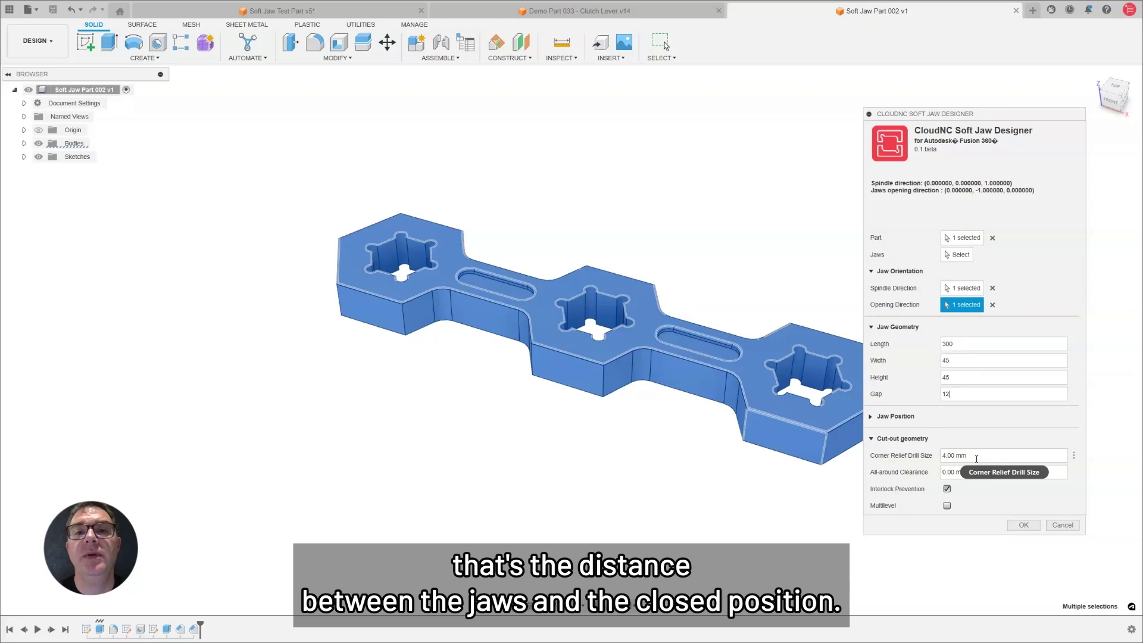
Set the corner relief drill size to 6 mm, turn interlock prevention off and generate the soft jaws.
{"action": "key", "text": "Tab"}
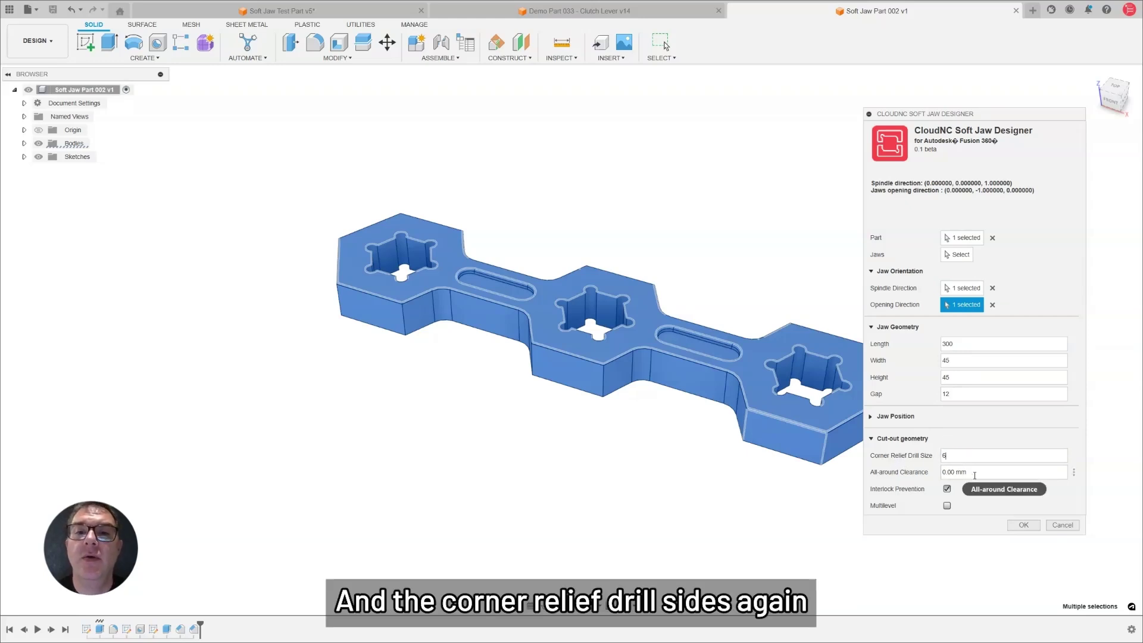
{"action": "left_click", "coordinate": [946, 489]}
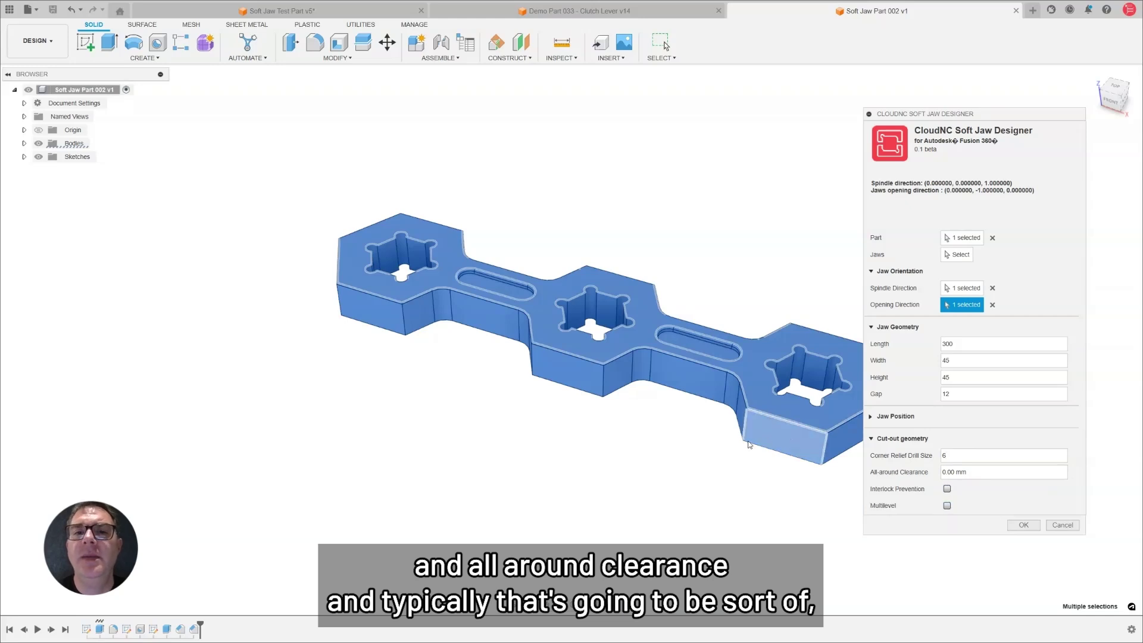
{"action": "mouse_move", "coordinate": [712, 402]}
{"action": "middle_mouse_down", "text": "shift"}
{"action": "mouse_move", "coordinate": [699, 334]}
{"action": "mouse_move", "coordinate": [697, 400]}
{"action": "middle_mouse_up", "text": "shift"}
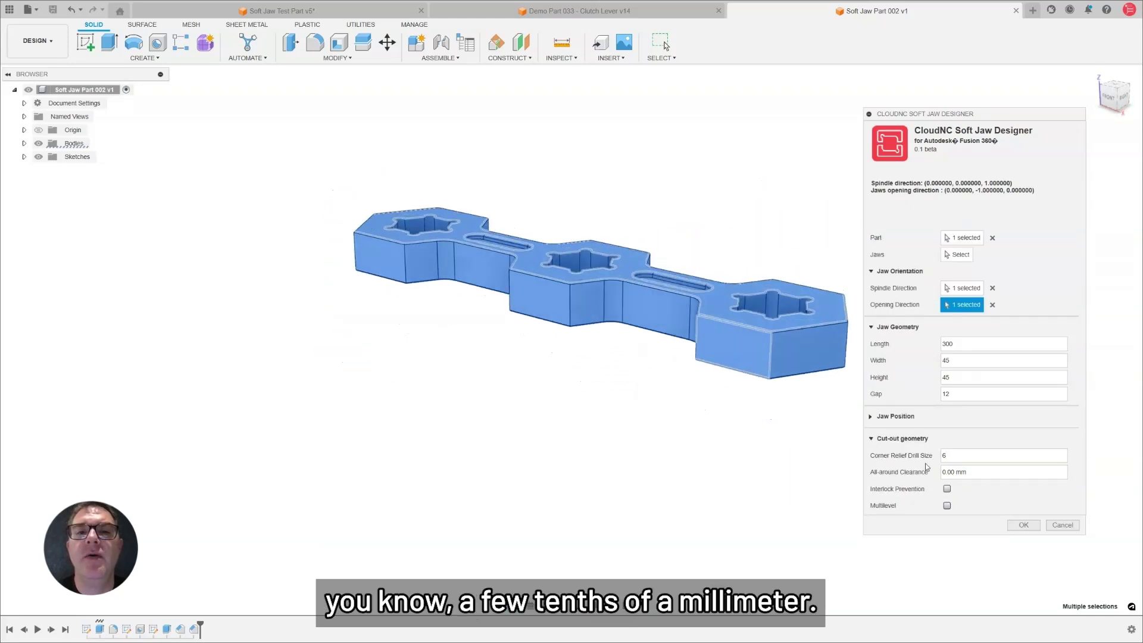
{"action": "left_click", "coordinate": [1023, 525]}
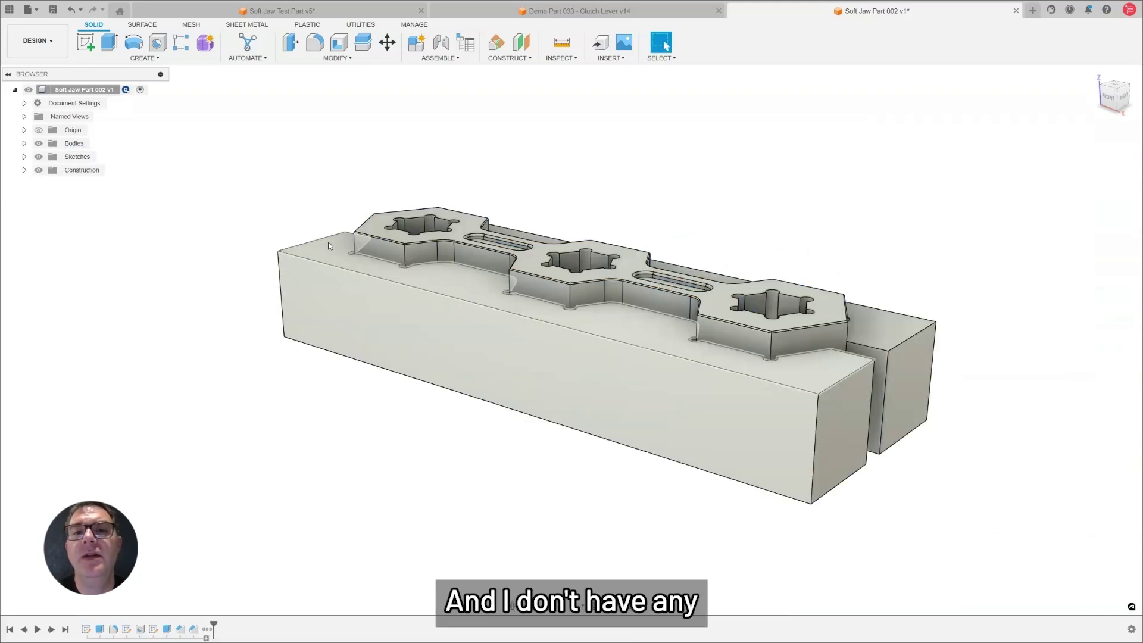
Expand the bodies list, hide the hexagonal part Body1 and examine the cut-outs and corner reliefs in both jaws.
{"action": "middle_click_drag", "start_coordinate": [404, 241], "coordinate": [413, 275], "text": "shift"}
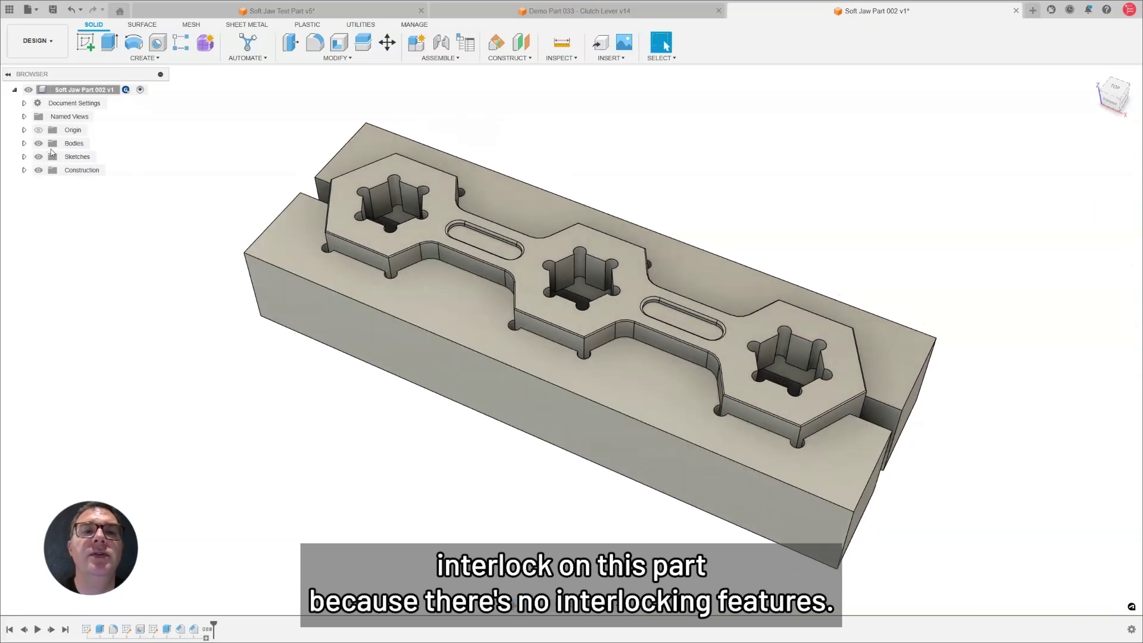
{"action": "left_click", "coordinate": [25, 143]}
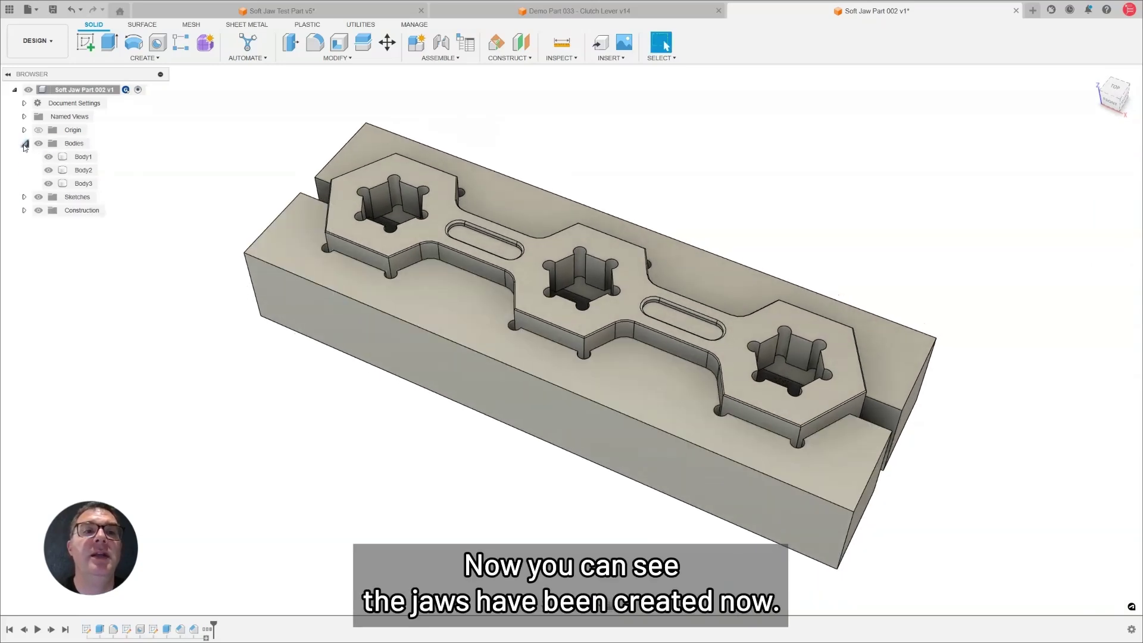
{"action": "left_click", "coordinate": [48, 157]}
{"action": "left_click", "coordinate": [83, 183]}
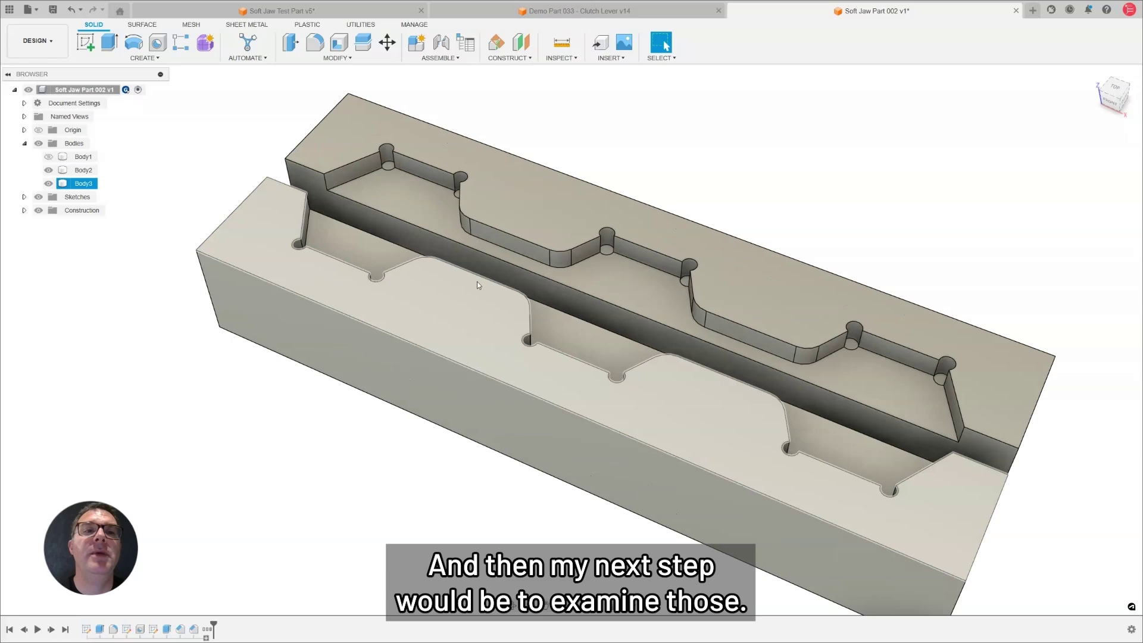
{"action": "scroll", "coordinate": [488, 282], "scroll_direction": "up", "scroll_amount": 5}
{"action": "middle_click_drag", "start_coordinate": [501, 284], "coordinate": [470, 262], "text": "shift"}
{"action": "key", "text": "Escape"}
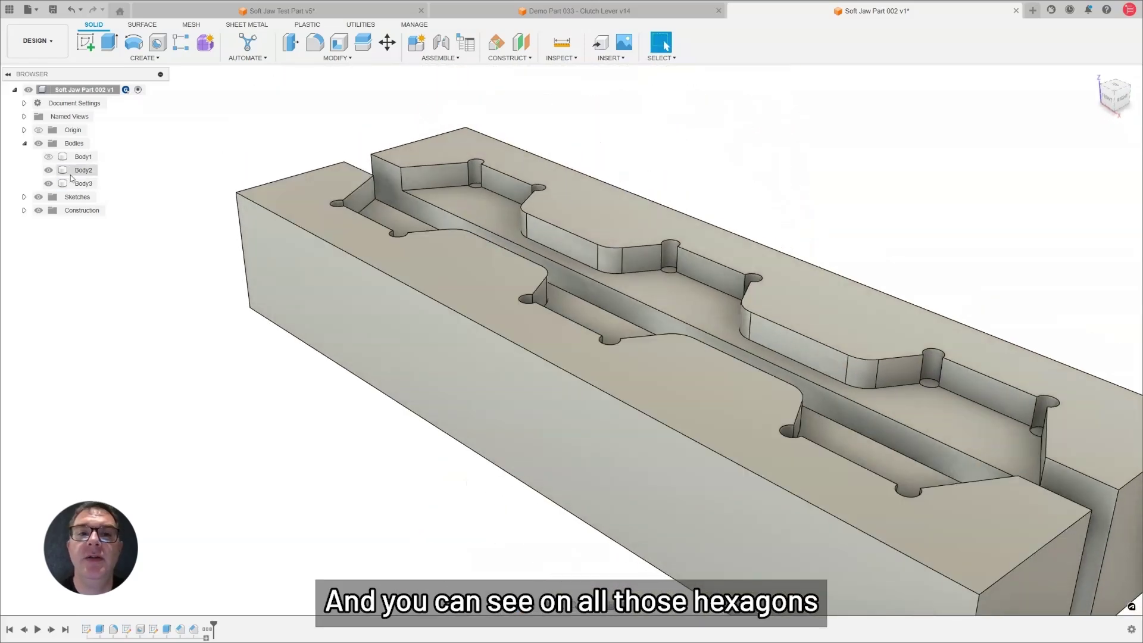
Show Body1 again and examine how the hexagonal part sits between the two generated jaws.
{"action": "left_click", "coordinate": [49, 156]}
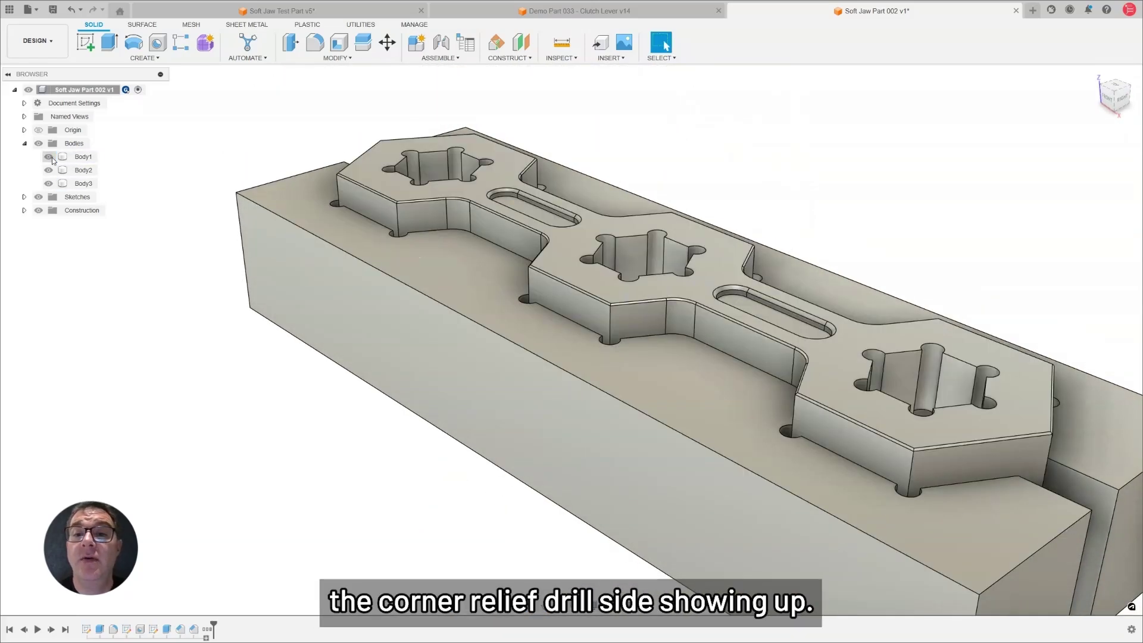
{"action": "scroll", "coordinate": [536, 211], "scroll_direction": "down", "scroll_amount": 1}
{"action": "middle_click_drag", "start_coordinate": [591, 213], "coordinate": [642, 233], "text": "shift"}
{"action": "scroll", "coordinate": [673, 229], "scroll_direction": "up", "scroll_amount": 1}
{"action": "scroll", "coordinate": [699, 229], "scroll_direction": "down", "scroll_amount": 1}
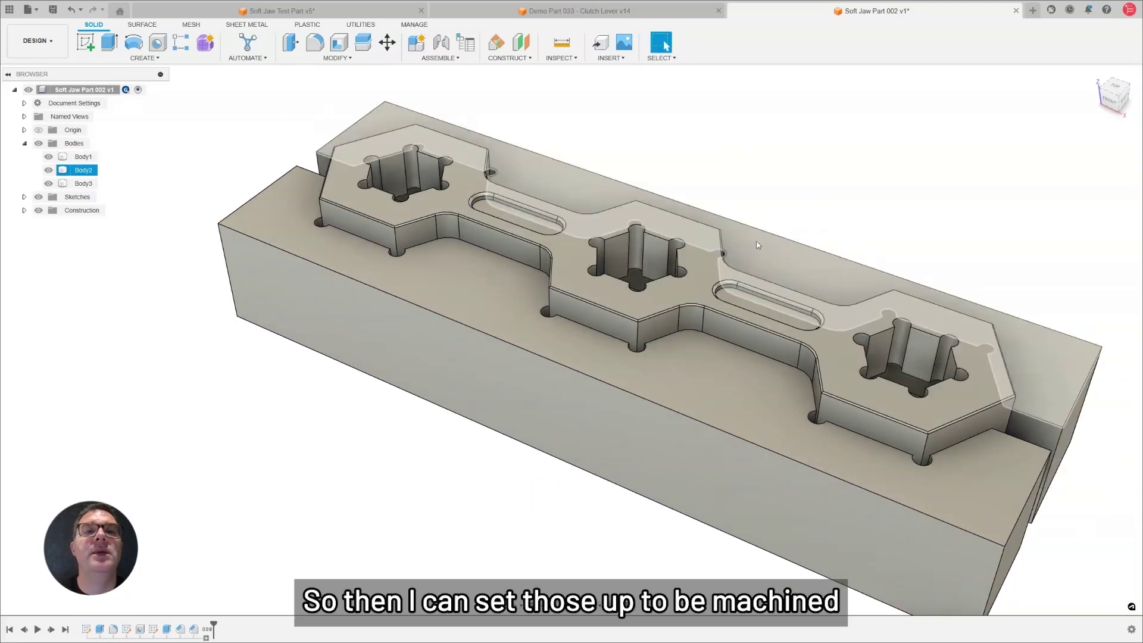
{"action": "middle_click_drag", "start_coordinate": [757, 241], "coordinate": [732, 255], "text": "shift"}
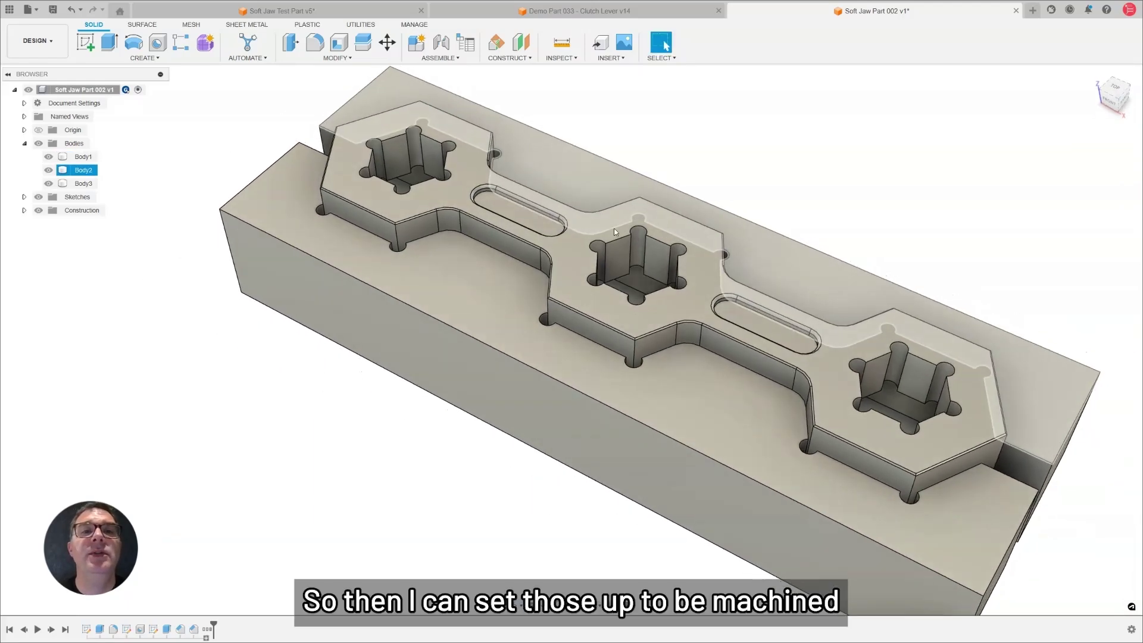
Hide Body1 and Body2 to examine the remaining jaw on its own.
{"action": "left_click", "coordinate": [49, 156]}
{"action": "left_click", "coordinate": [48, 170]}
{"action": "middle_click_drag", "start_coordinate": [202, 176], "coordinate": [342, 189], "text": "shift"}
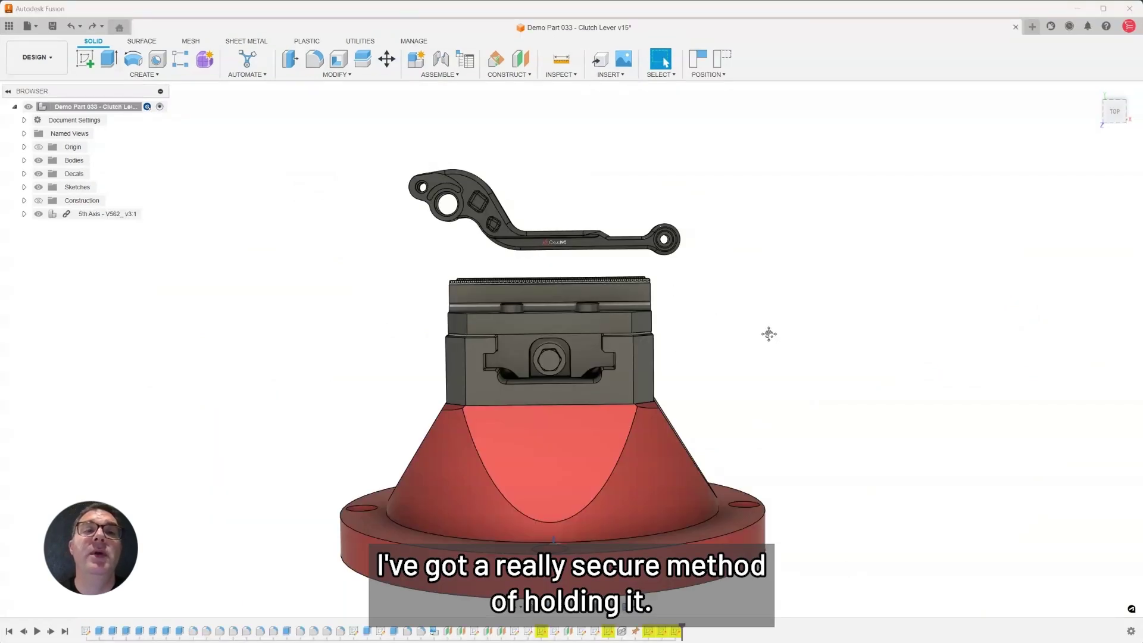
In the Clutch Lever document, switch to the Manufacture workspace and open Setup3 for editing.
{"action": "mouse_move", "coordinate": [768, 339]}
{"action": "middle_mouse_down", "text": "shift"}
{"action": "mouse_move", "coordinate": [756, 355]}
{"action": "mouse_move", "coordinate": [766, 368]}
{"action": "mouse_move", "coordinate": [796, 359]}
{"action": "mouse_move", "coordinate": [801, 342]}
{"action": "mouse_move", "coordinate": [779, 361]}
{"action": "mouse_move", "coordinate": [780, 342]}
{"action": "middle_mouse_up", "text": "shift"}
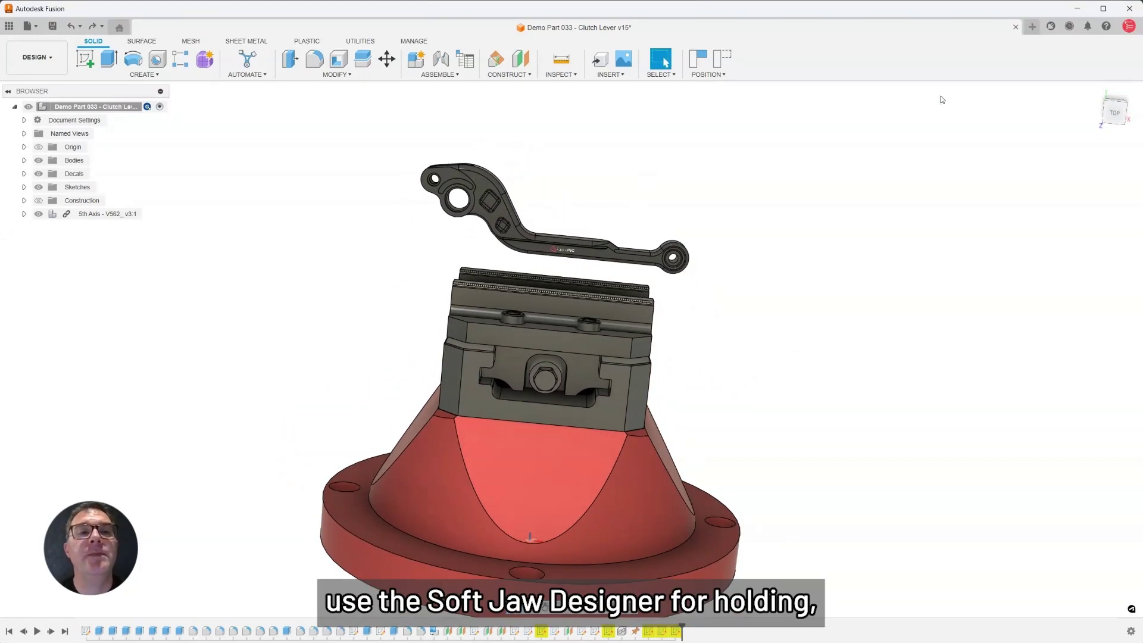
{"action": "left_click", "coordinate": [14, 46]}
{"action": "mouse_move", "coordinate": [46, 204]}
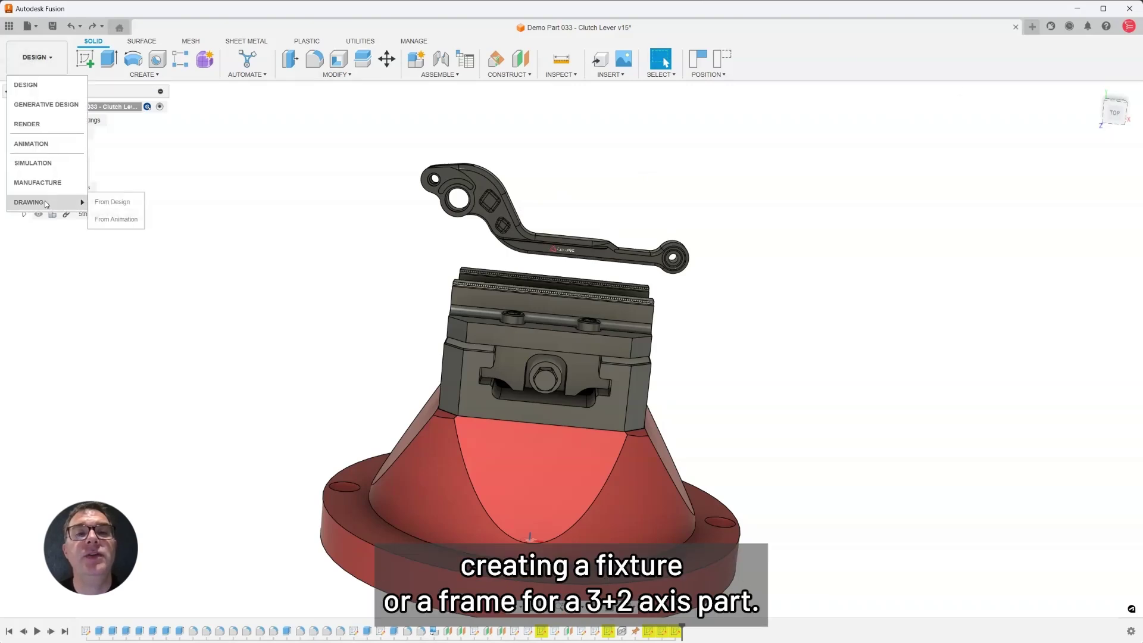
{"action": "left_click", "coordinate": [46, 182]}
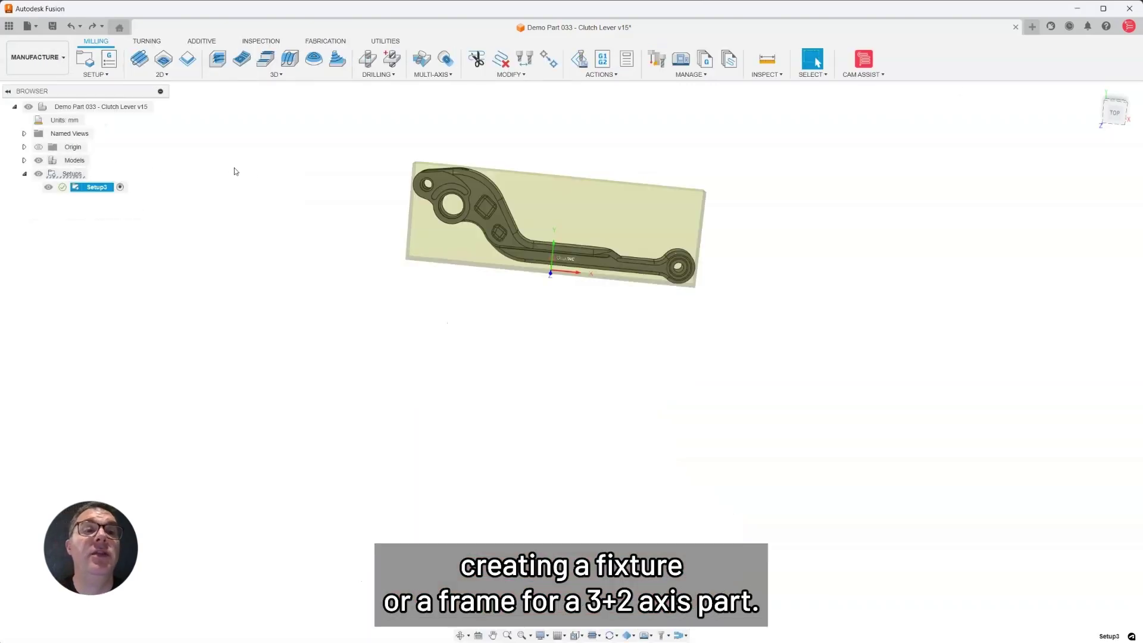
{"action": "right_click", "coordinate": [96, 188]}
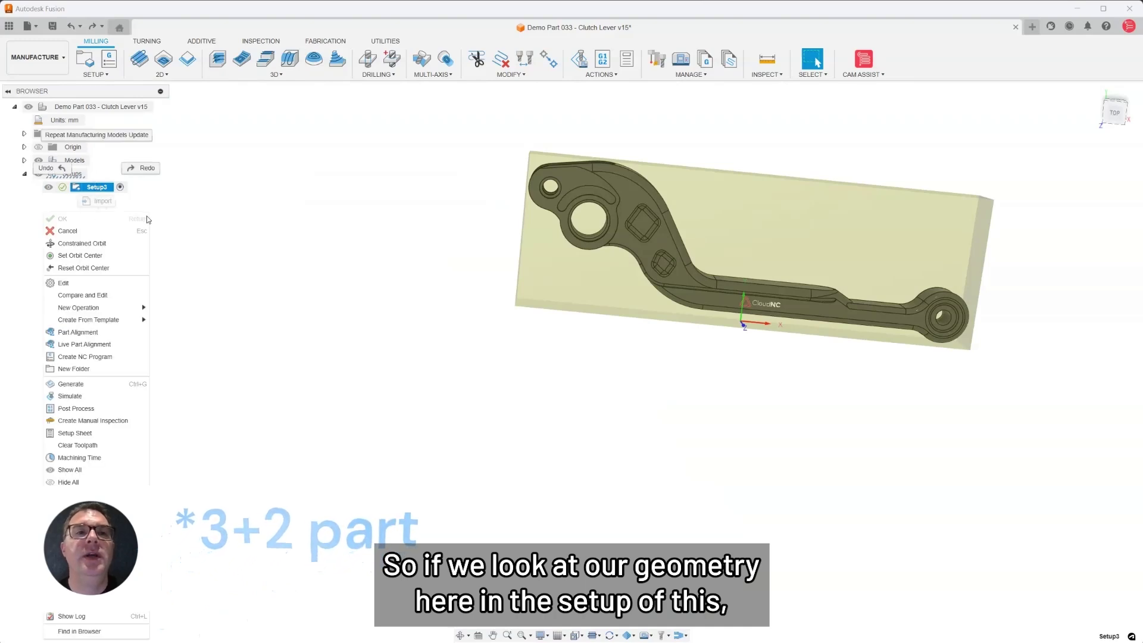
{"action": "left_click", "coordinate": [79, 286]}
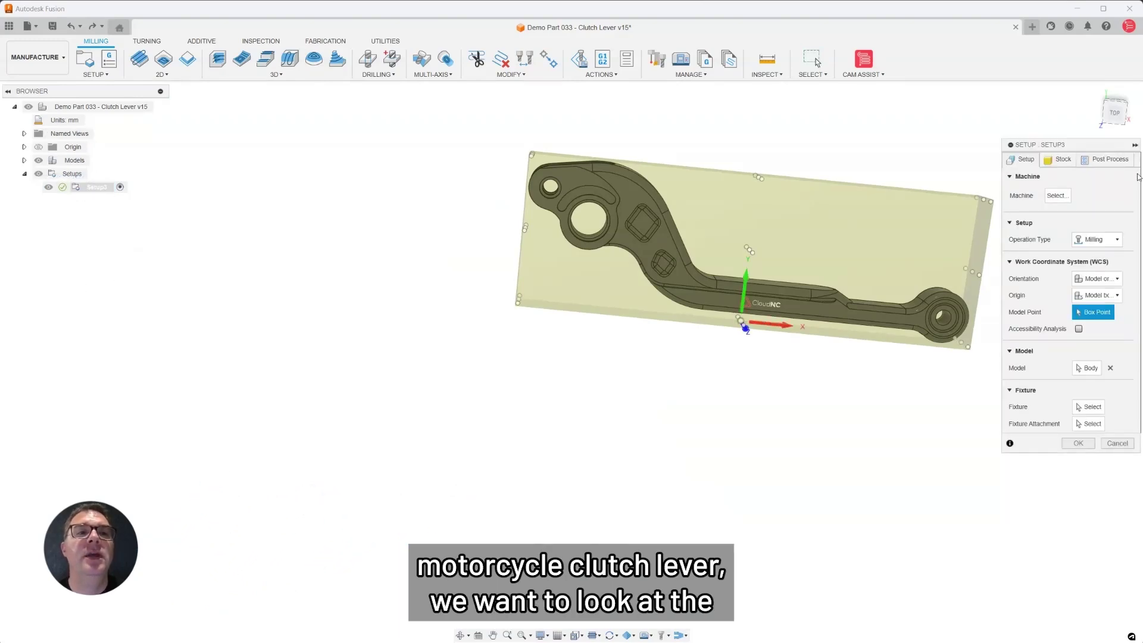
Set the stock bottom offset of Setup3 to 0 mm and accept the setup.
{"action": "left_click_drag", "start_coordinate": [1104, 149], "coordinate": [387, 158]}
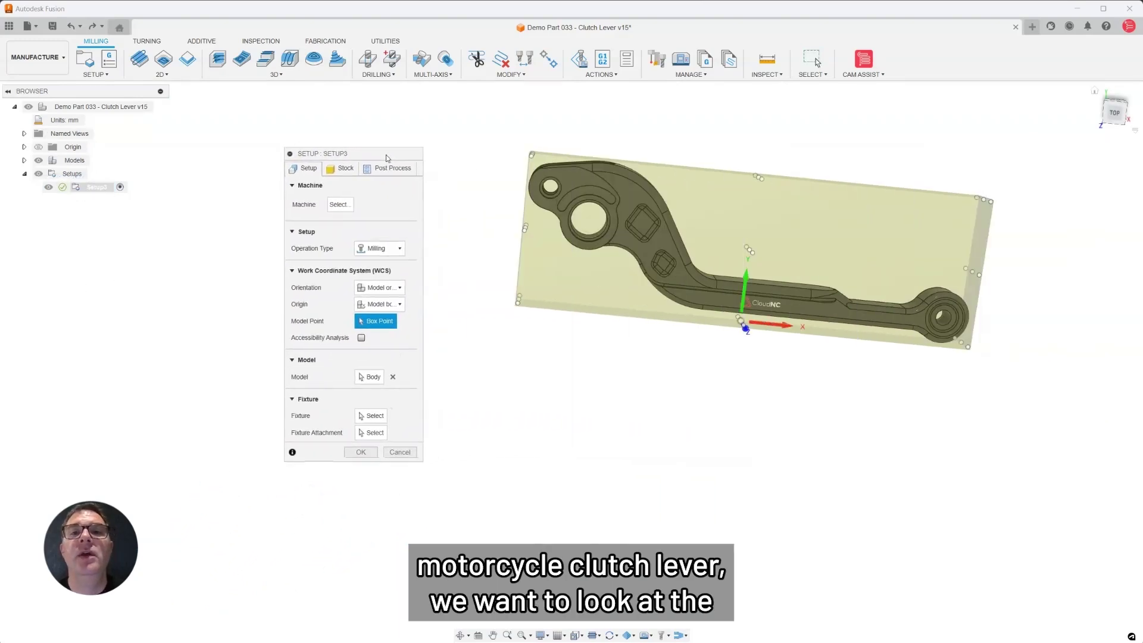
{"action": "left_click", "coordinate": [342, 168]}
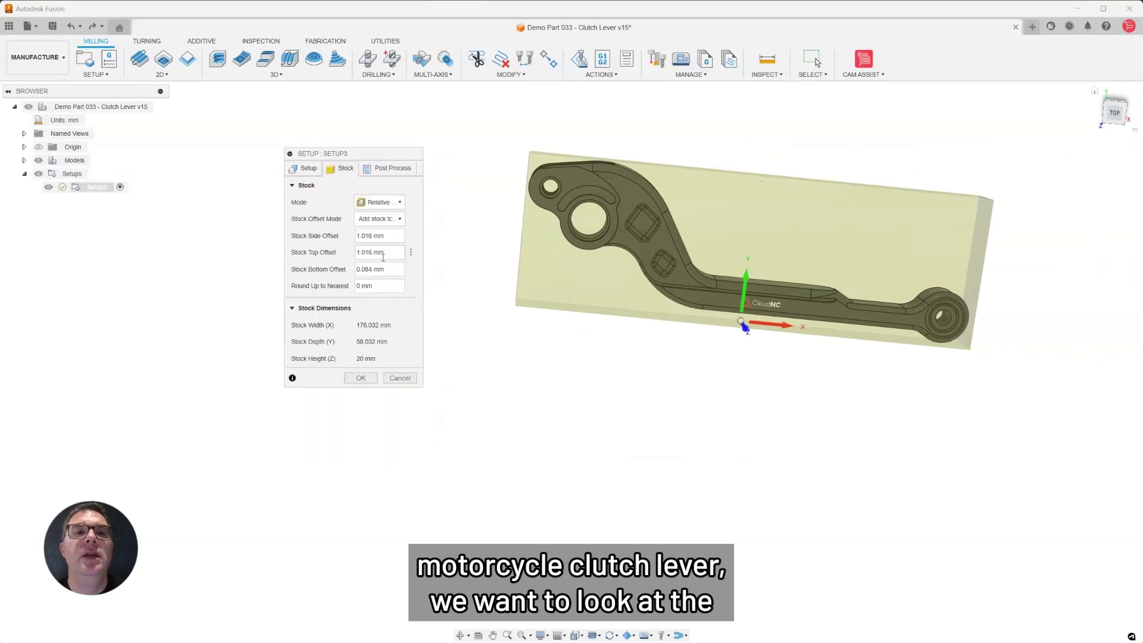
{"action": "double_click", "coordinate": [367, 267]}
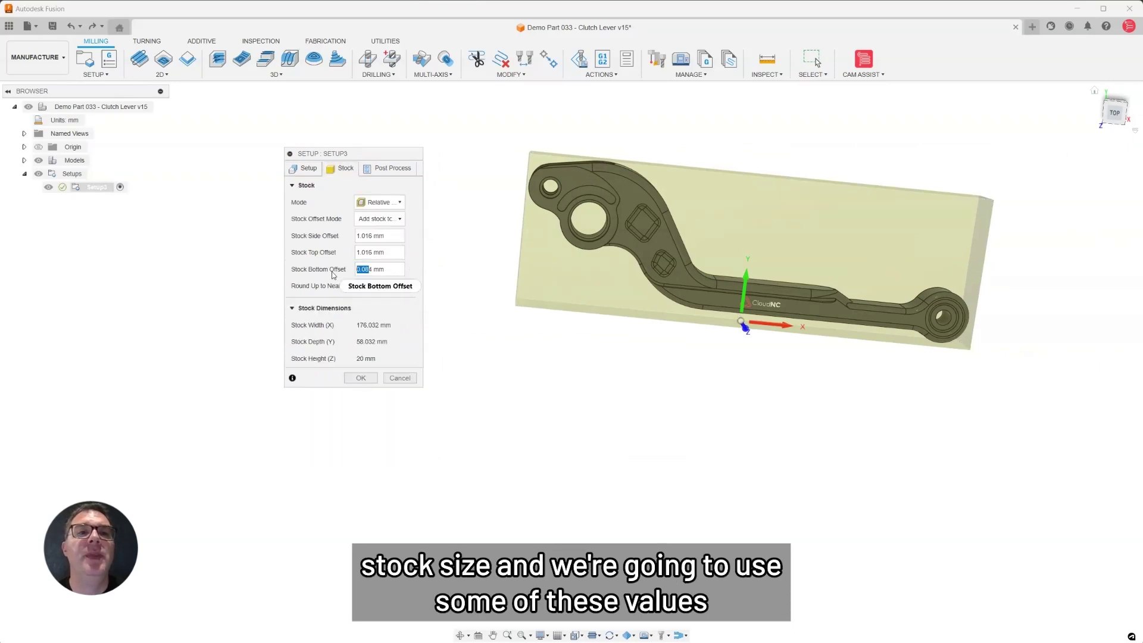
{"action": "type", "text": "0"}
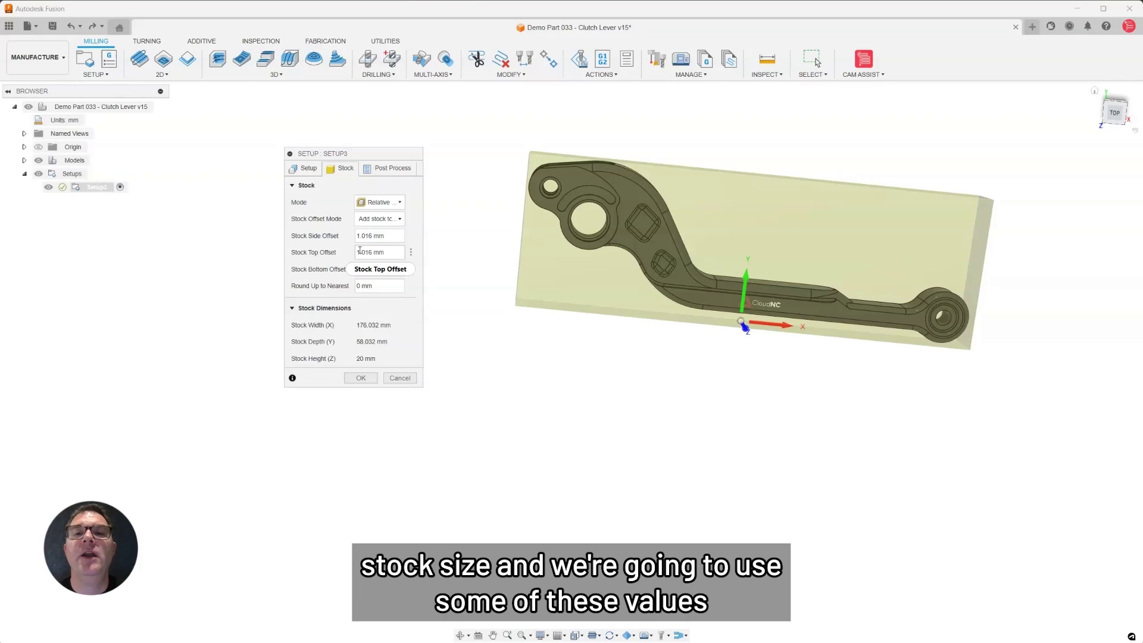
{"action": "key", "text": "Tab"}
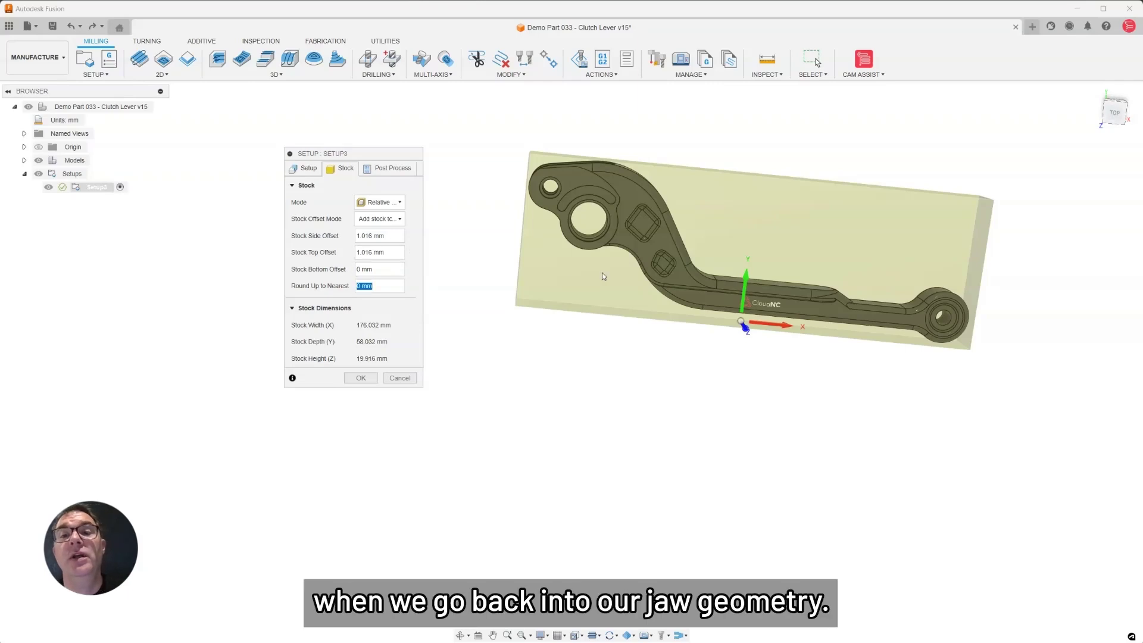
{"action": "scroll", "coordinate": [602, 273], "scroll_direction": "up", "scroll_amount": 2}
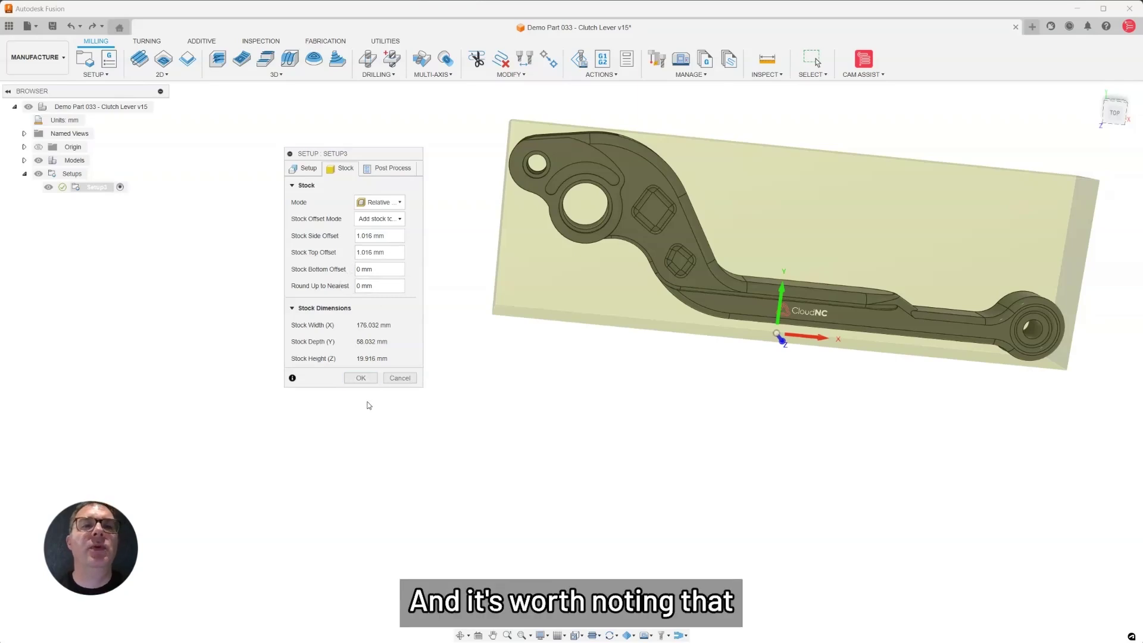
{"action": "left_click", "coordinate": [364, 379]}
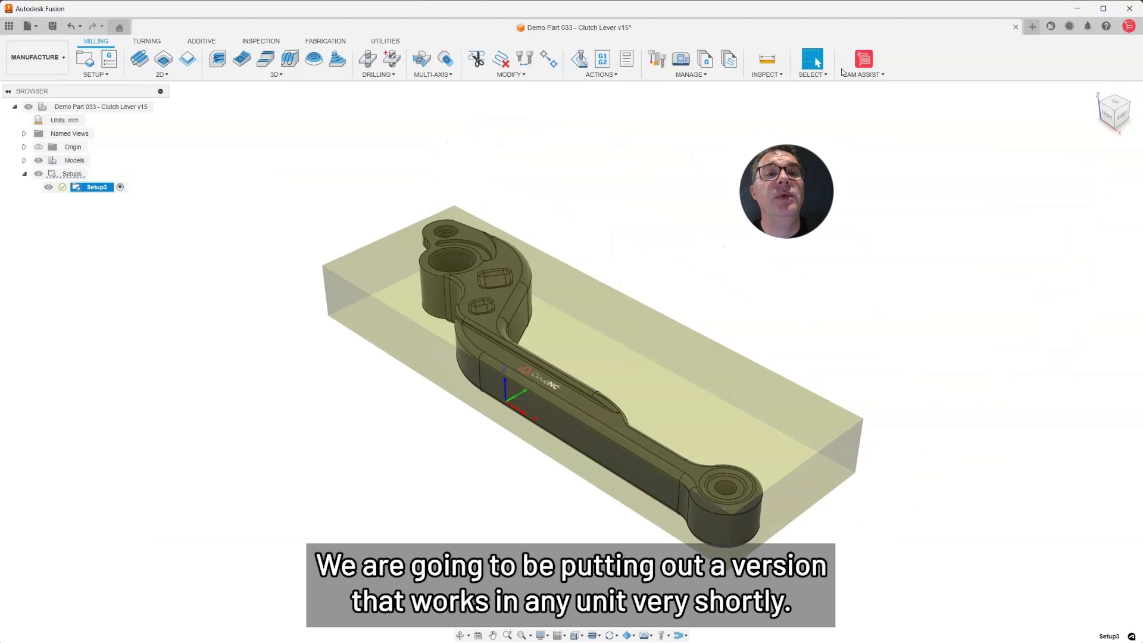
In the Soft Jaw Designer, assign the clutch lever as part, its arm's top face as spindle direction, and an opening direction across the arm.
{"action": "left_click", "coordinate": [873, 74]}
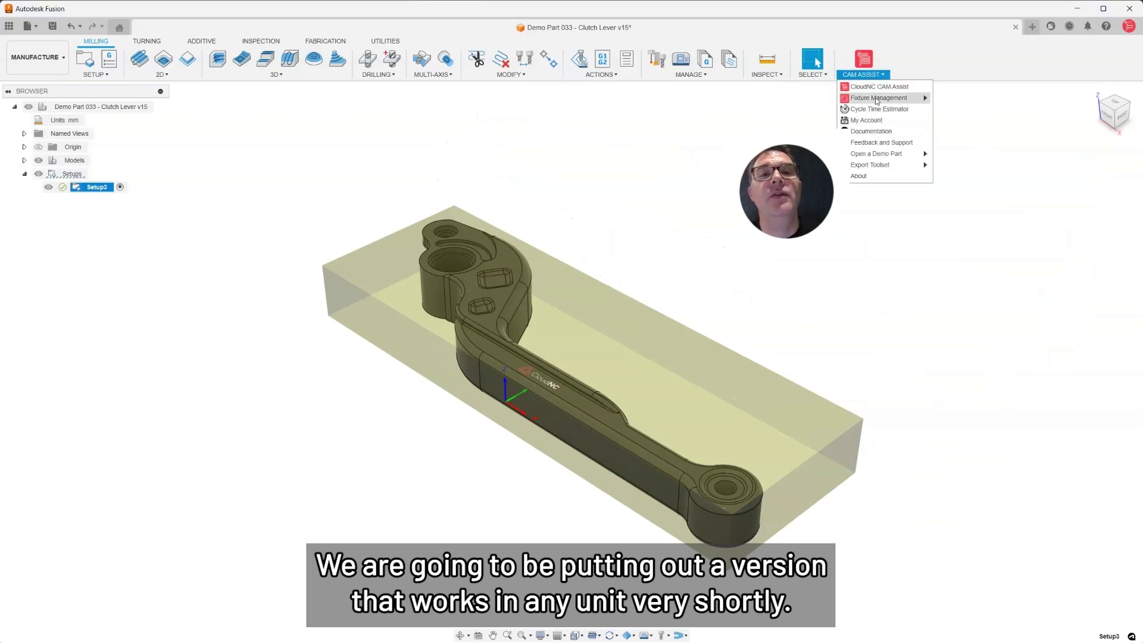
{"action": "mouse_move", "coordinate": [876, 101]}
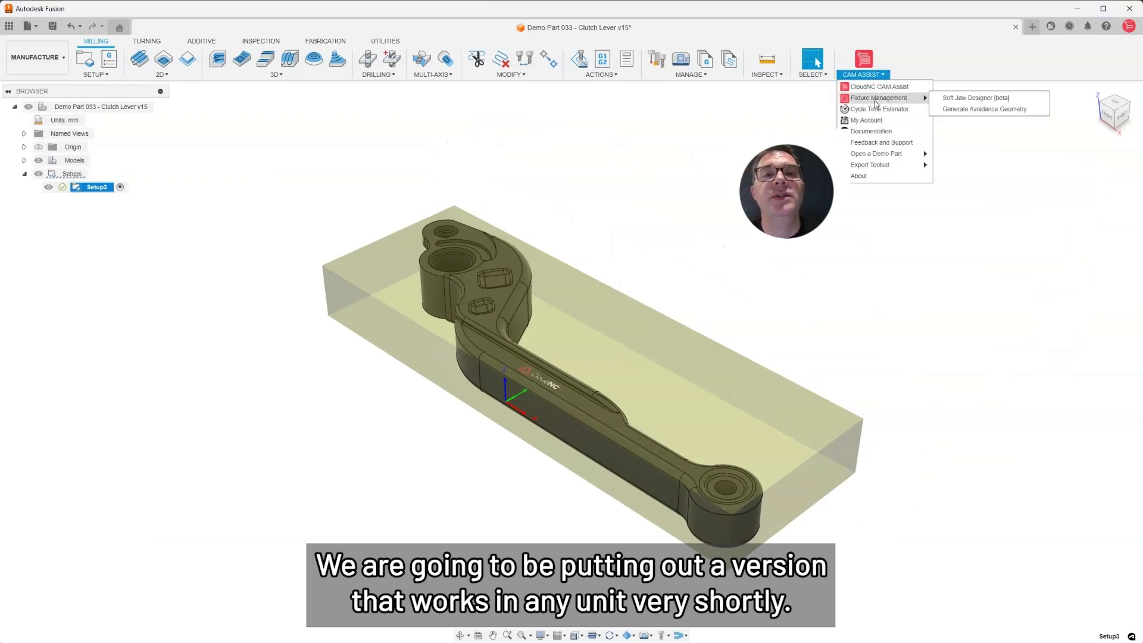
{"action": "left_click", "coordinate": [976, 97]}
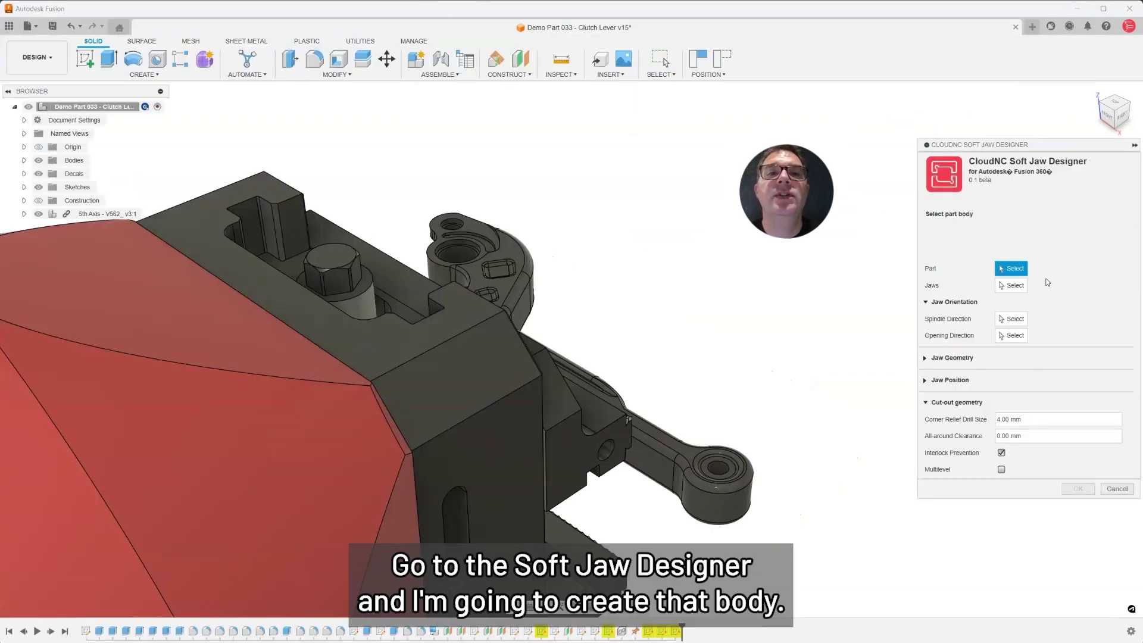
{"action": "left_click", "coordinate": [522, 260]}
{"action": "left_click", "coordinate": [1007, 322]}
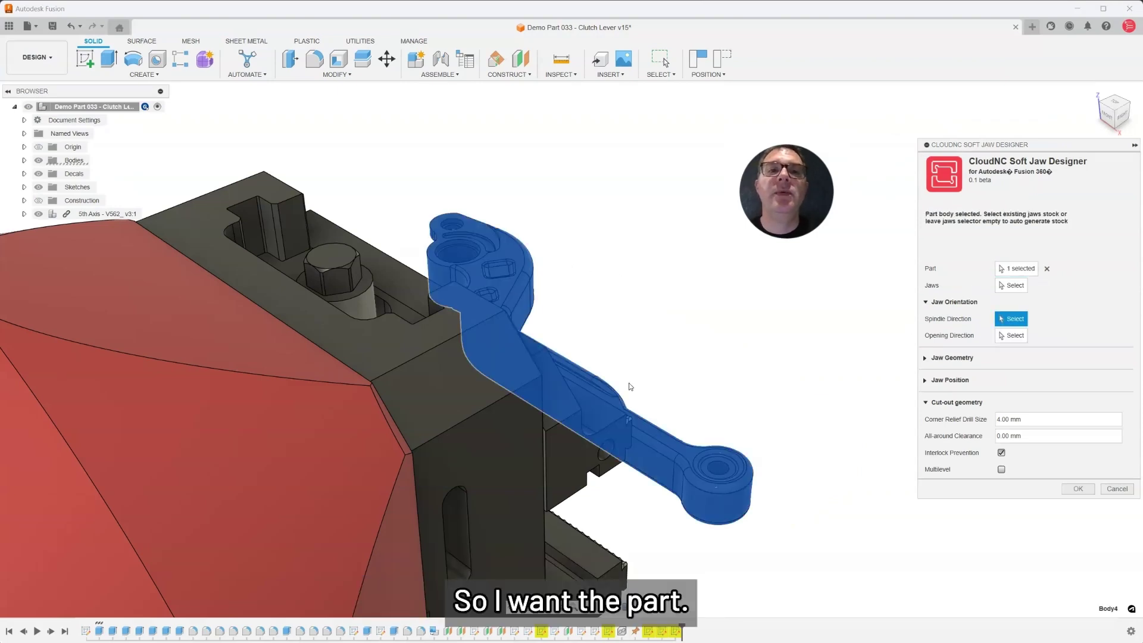
{"action": "left_click", "coordinate": [677, 447]}
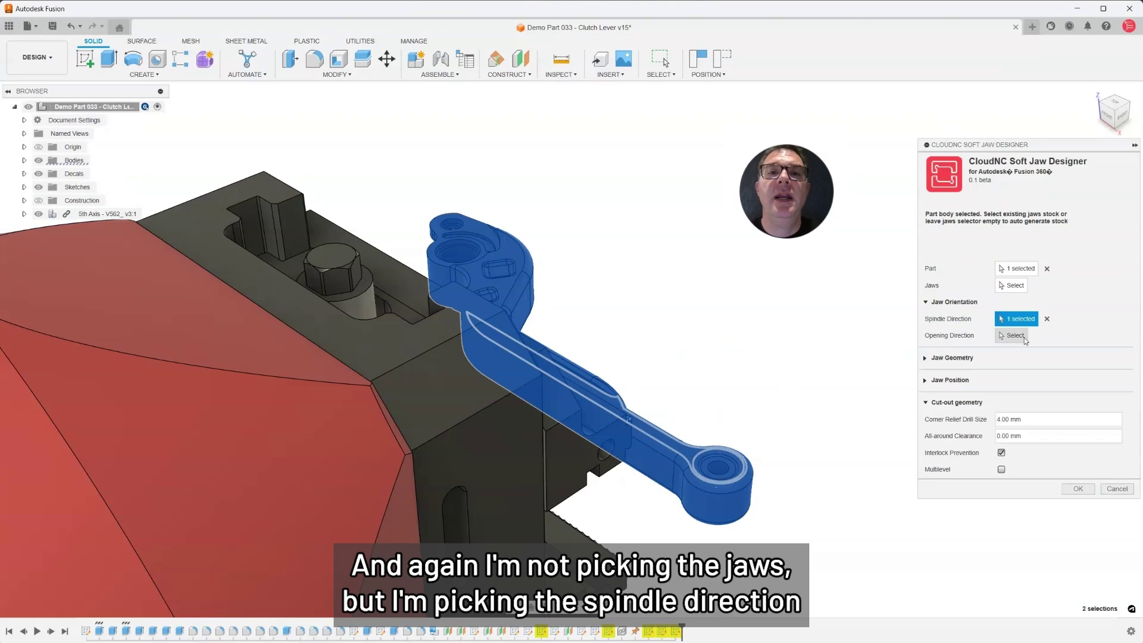
{"action": "left_click", "coordinate": [1015, 336]}
{"action": "middle_click_drag", "start_coordinate": [781, 322], "coordinate": [719, 353], "text": "shift"}
{"action": "left_click", "coordinate": [800, 455]}
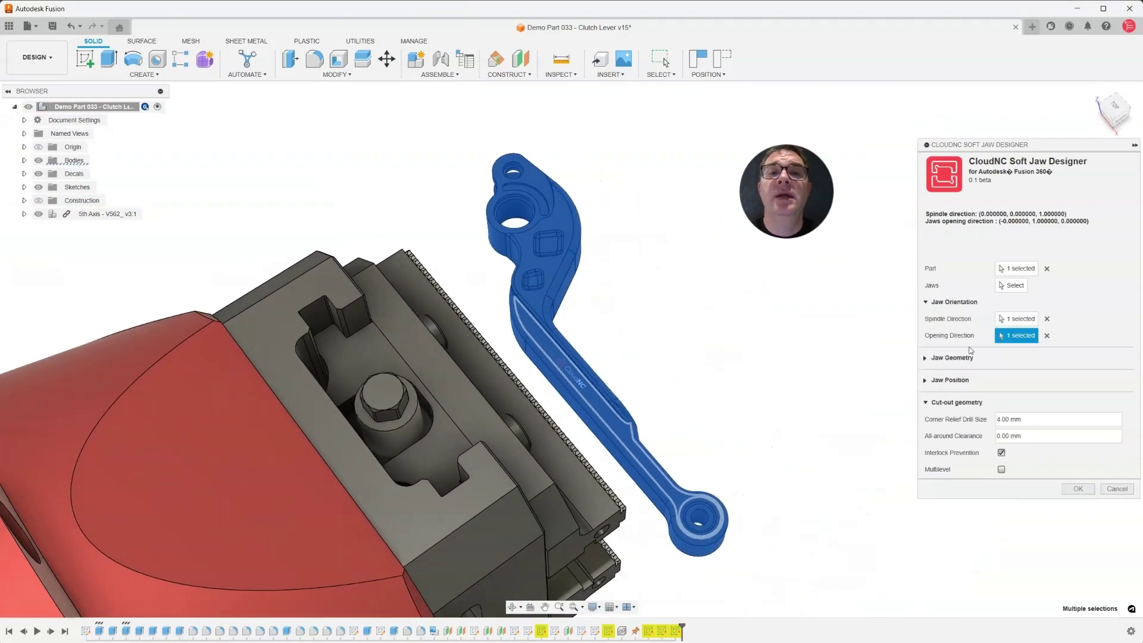
Set the jaw geometry to 225 mm length, 100 mm width, 19.916 mm height and a 20 mm gap.
{"action": "left_click", "coordinate": [932, 359]}
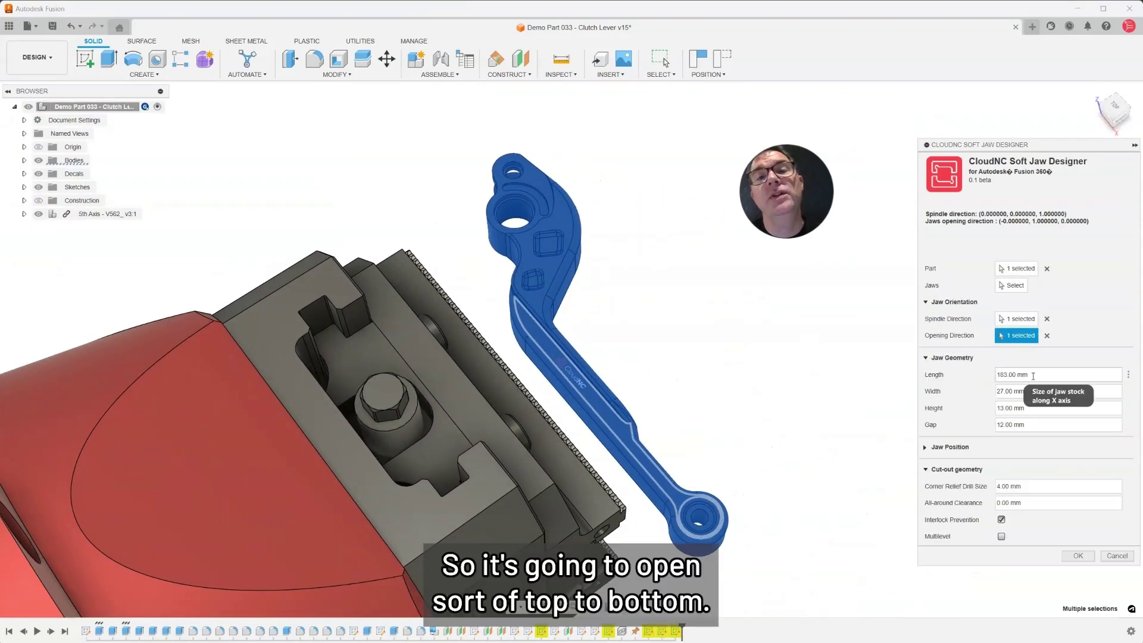
{"action": "type", "text": "2"}
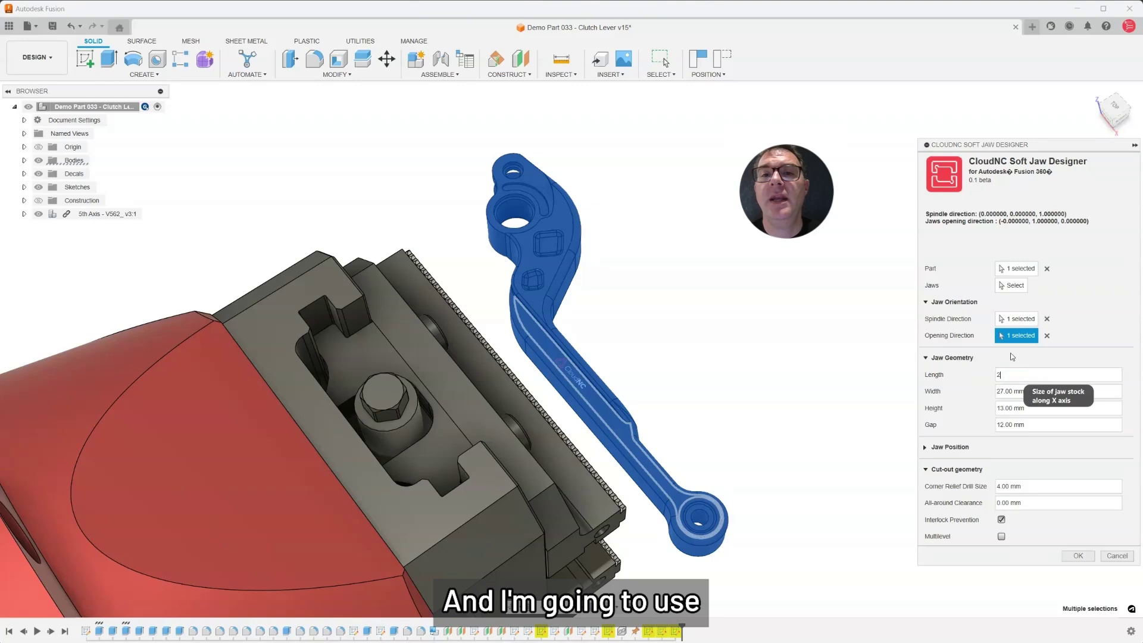
{"action": "type", "text": "25"}
{"action": "key", "text": "Tab"}
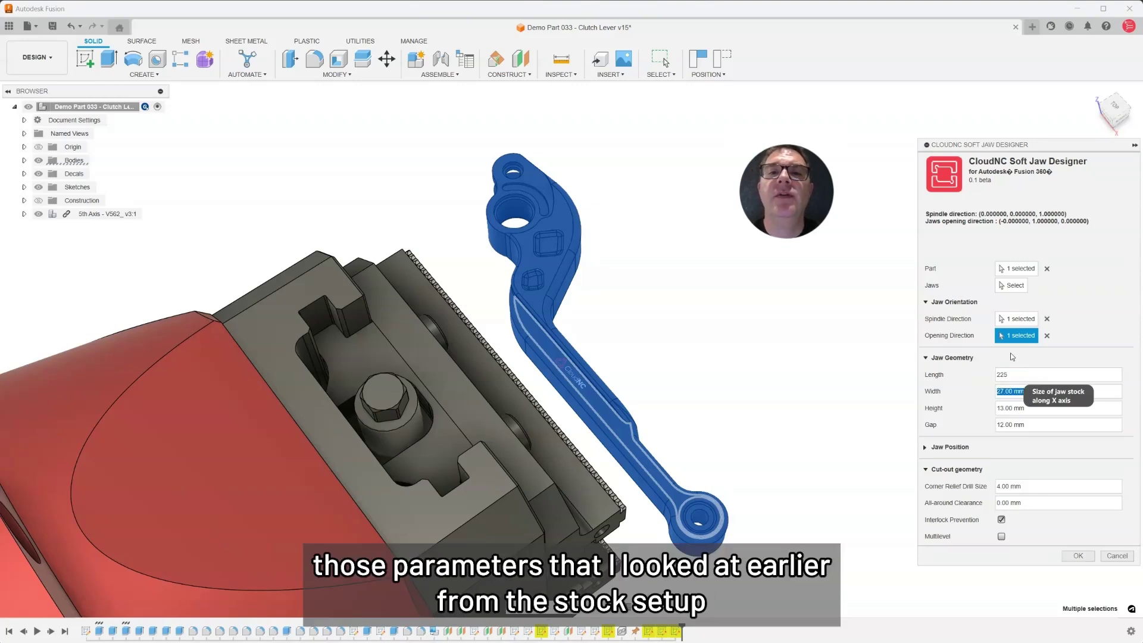
{"action": "type", "text": "100"}
{"action": "key", "text": "Tab"}
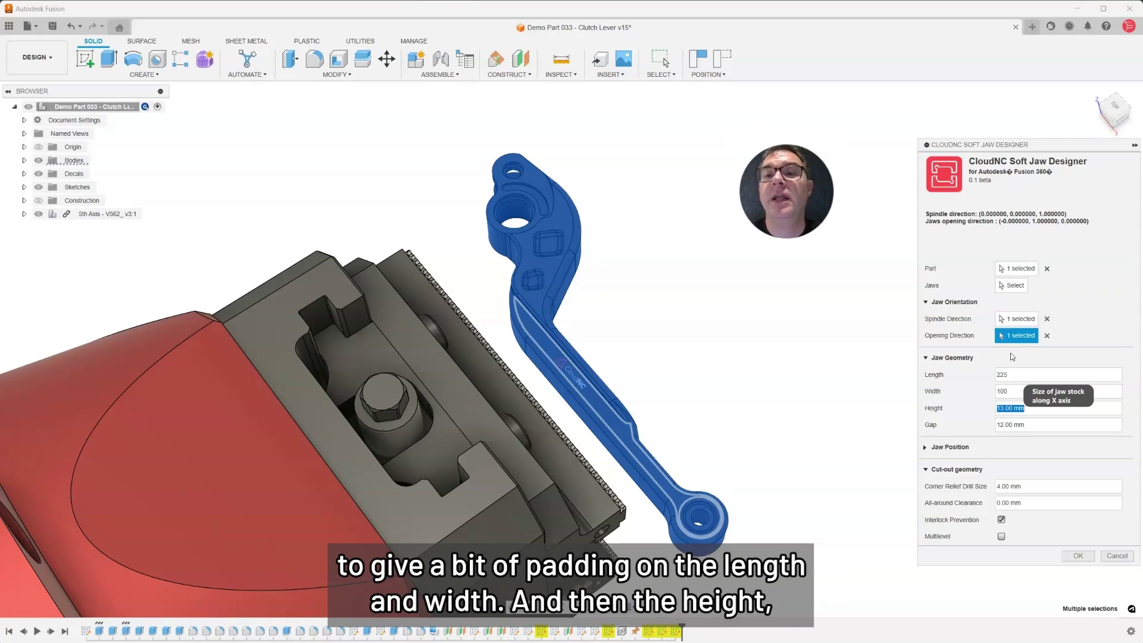
{"action": "type", "text": "19"}
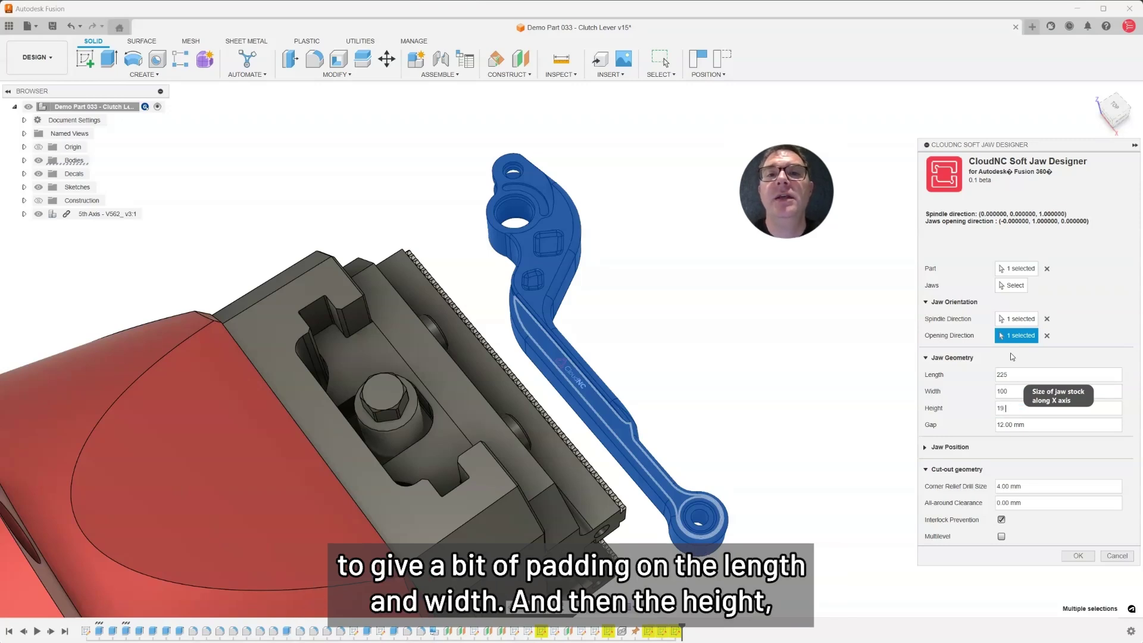
{"action": "type", "text": ".916"}
{"action": "key", "text": "Tab"}
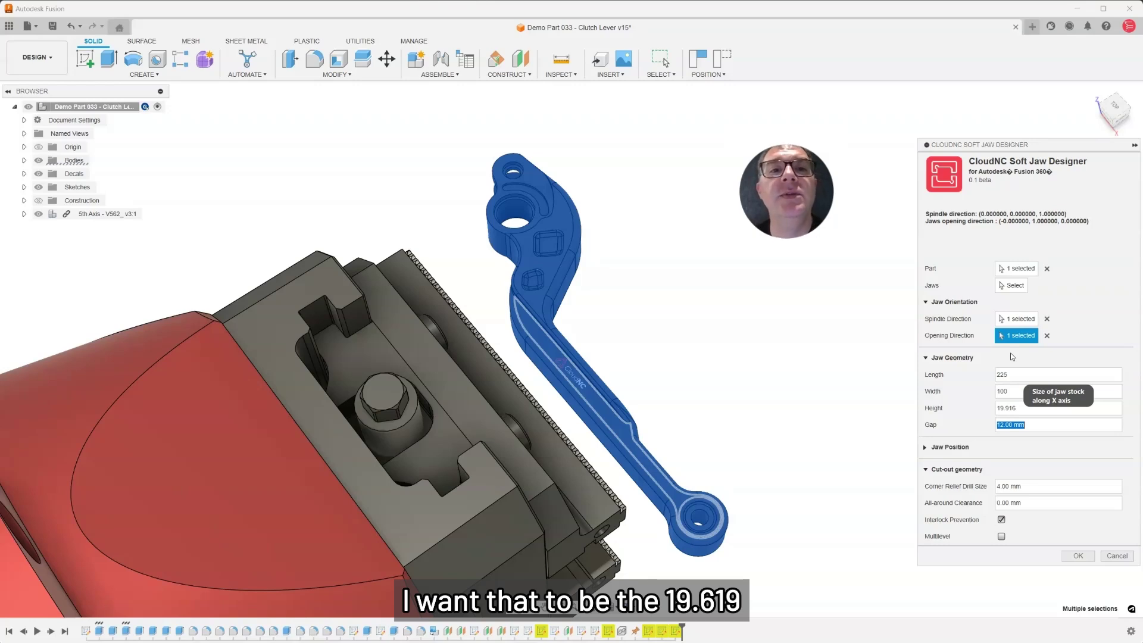
{"action": "type", "text": "20"}
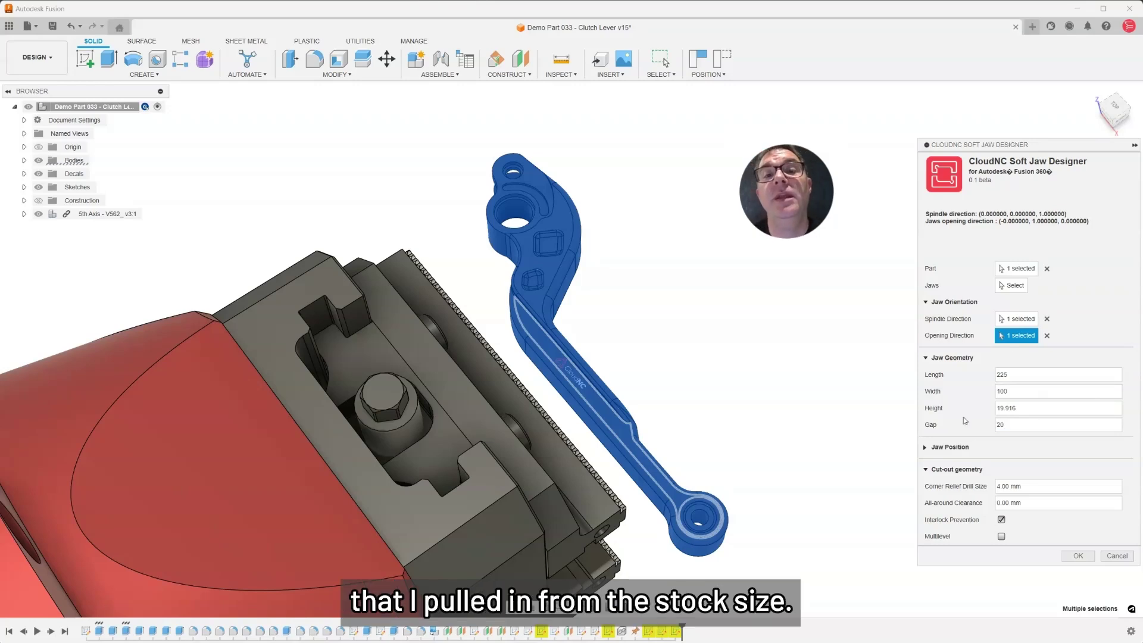
Expand the jaw position settings and set the corner relief drill size to 6 mm.
{"action": "left_click", "coordinate": [927, 447]}
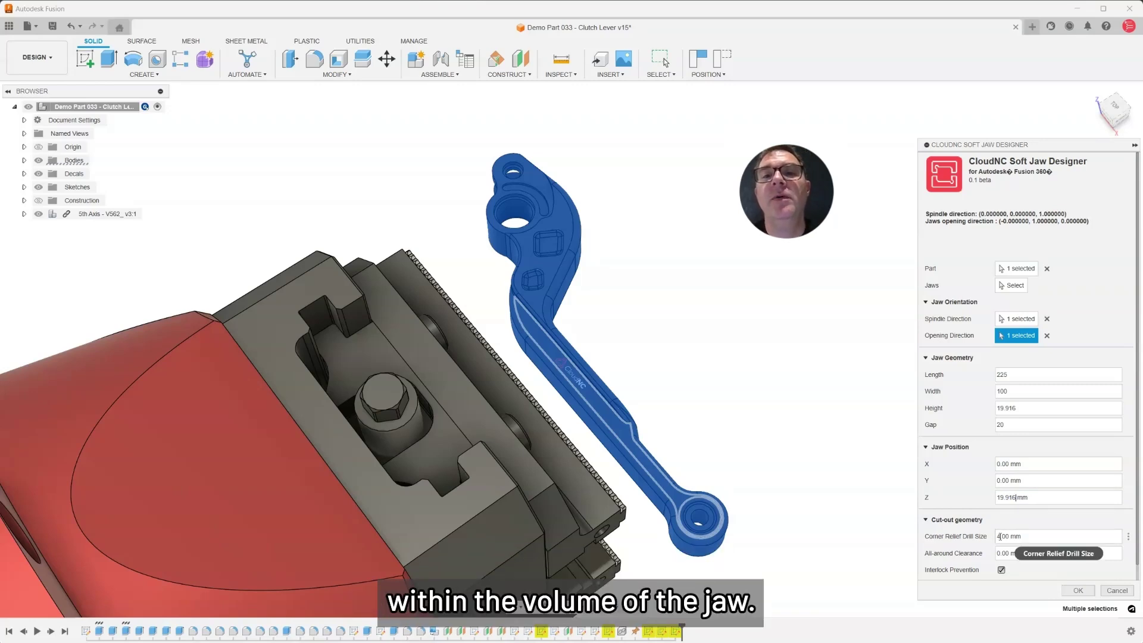
{"action": "left_click_drag", "start_coordinate": [1000, 536], "coordinate": [992, 552]}
{"action": "type", "text": "6"}
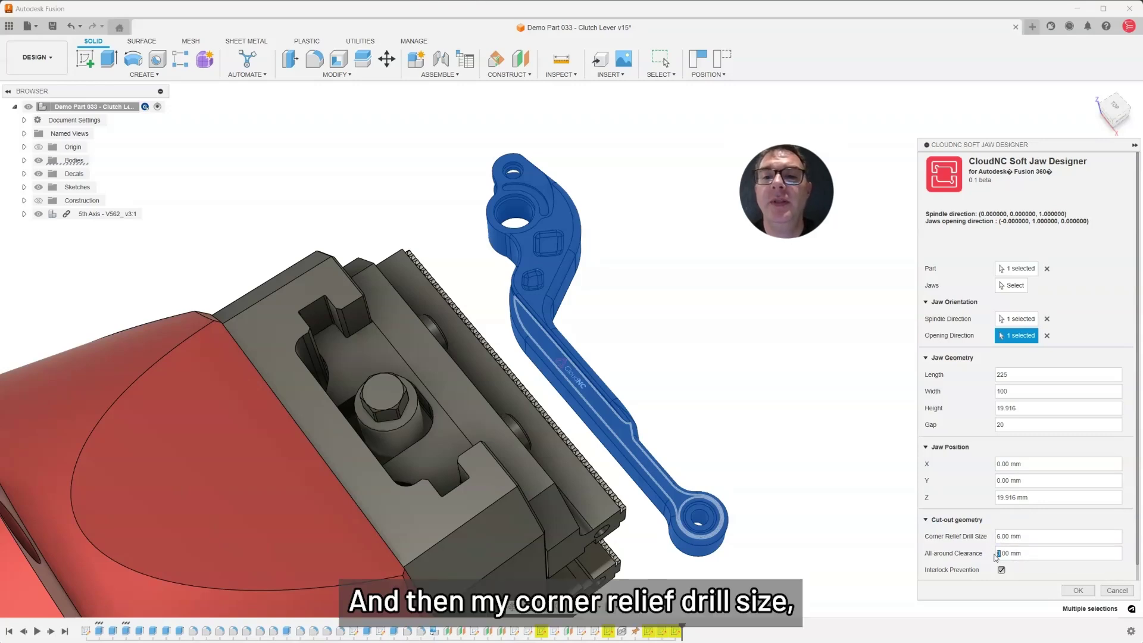
Turn off interlock prevention in the cut-out geometry and generate the soft jaws around the clutch lever.
{"action": "left_click", "coordinate": [1001, 570]}
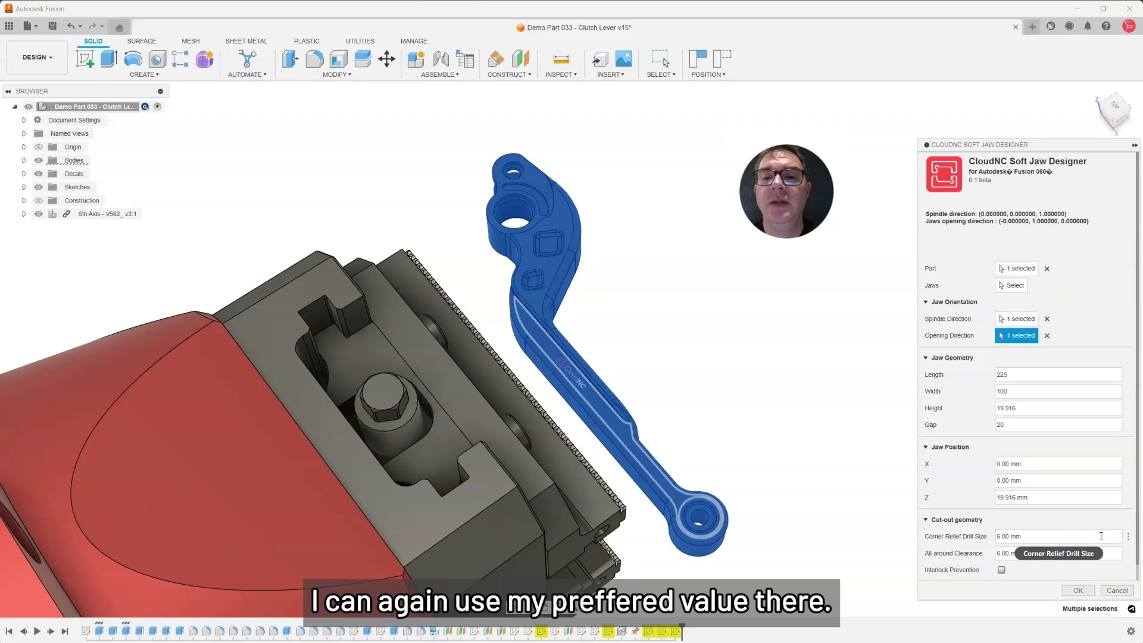
{"action": "scroll", "coordinate": [1114, 559], "scroll_direction": "down", "scroll_amount": 1}
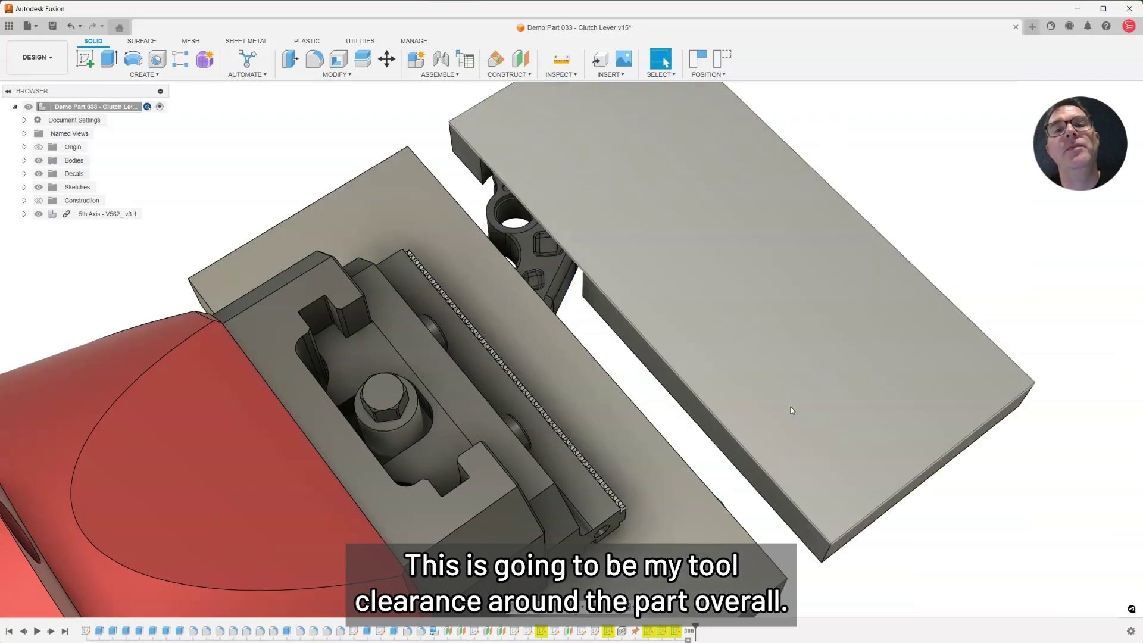
{"action": "middle_click_drag", "start_coordinate": [782, 412], "coordinate": [835, 543], "text": "shift"}
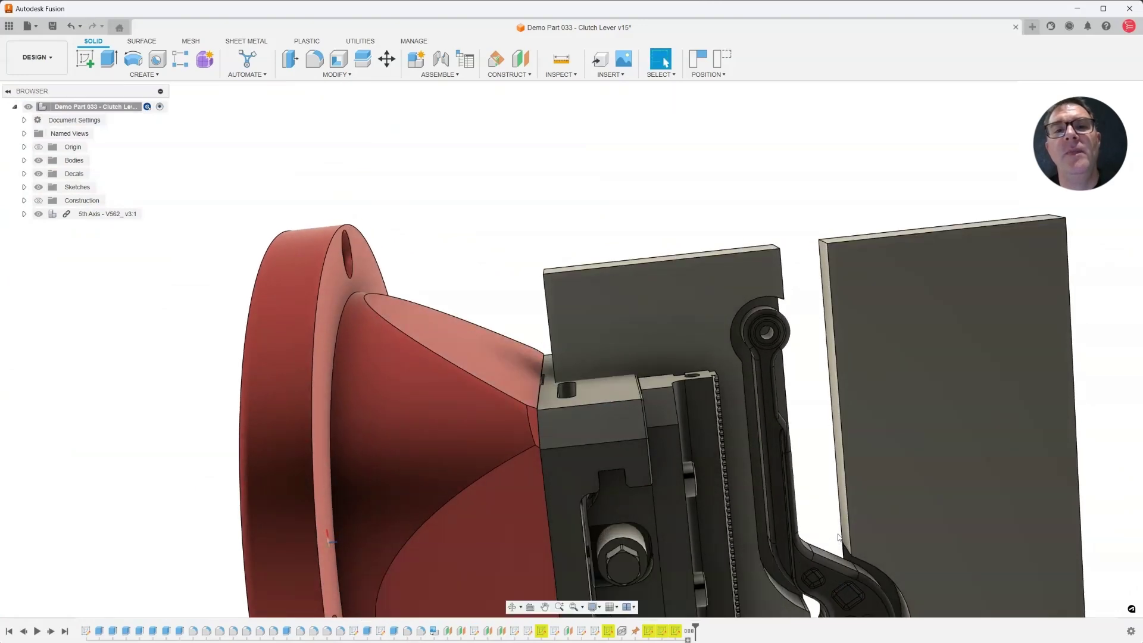
Delete Body16, the unneeded jaw on the lever side facing away from the vise.
{"action": "scroll", "coordinate": [841, 536], "scroll_direction": "up", "scroll_amount": 5}
{"action": "scroll", "coordinate": [840, 503], "scroll_direction": "up", "scroll_amount": 2}
{"action": "middle_click_drag", "start_coordinate": [839, 502], "coordinate": [760, 536], "text": "shift"}
{"action": "middle_click_drag", "start_coordinate": [750, 453], "coordinate": [732, 444], "text": "shift"}
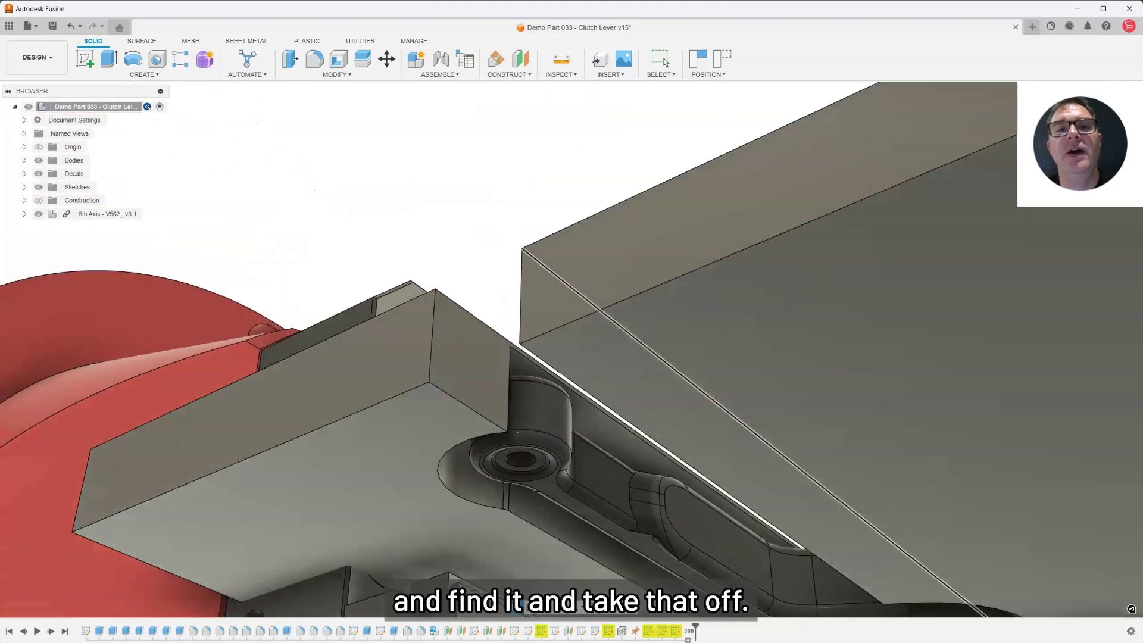
{"action": "middle_click_drag", "start_coordinate": [732, 453], "coordinate": [748, 501], "text": "shift"}
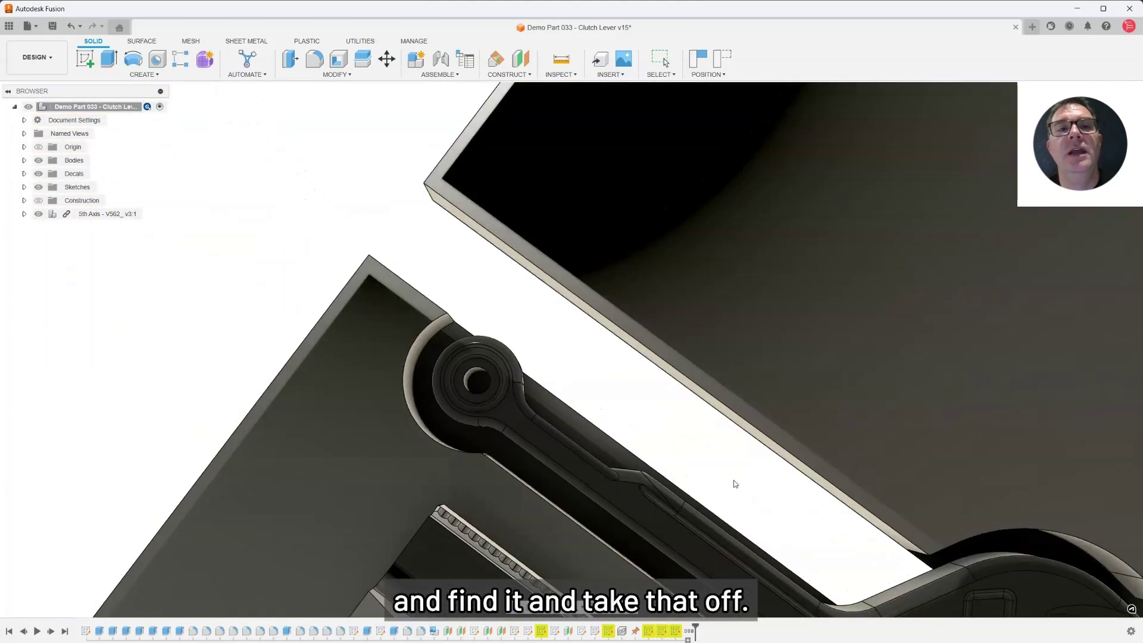
{"action": "scroll", "coordinate": [751, 481], "scroll_direction": "down", "scroll_amount": 4}
{"action": "mouse_move", "coordinate": [798, 476]}
{"action": "middle_mouse_down", "text": "shift"}
{"action": "mouse_move", "coordinate": [744, 446]}
{"action": "mouse_move", "coordinate": [766, 466]}
{"action": "mouse_move", "coordinate": [748, 480]}
{"action": "middle_mouse_up", "text": "shift"}
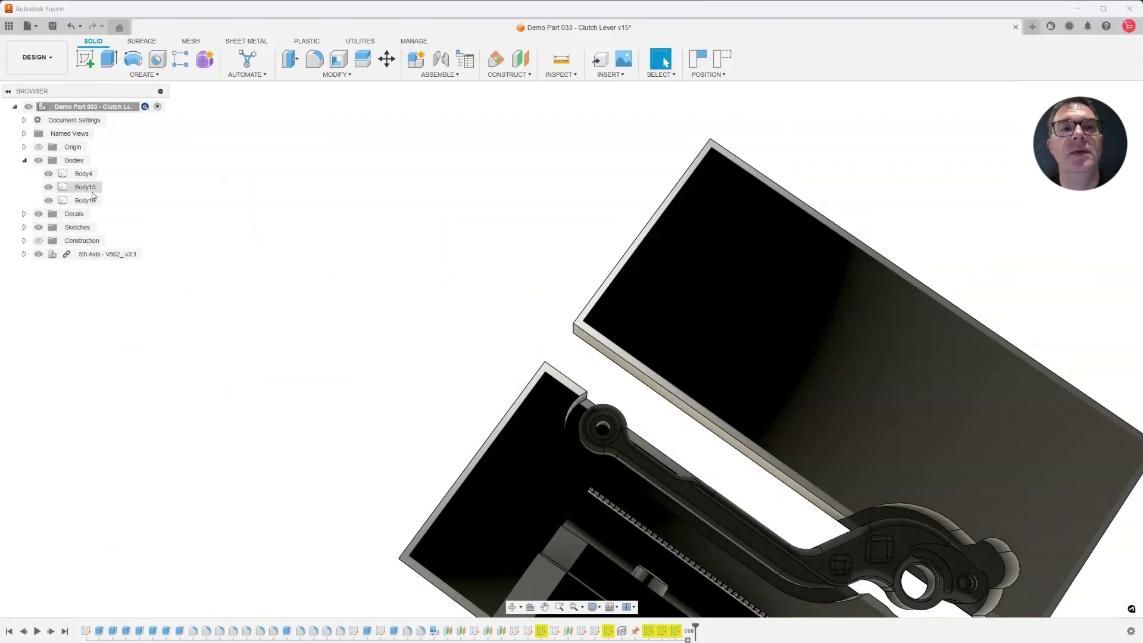
{"action": "left_click", "coordinate": [86, 188]}
{"action": "left_click", "coordinate": [83, 203]}
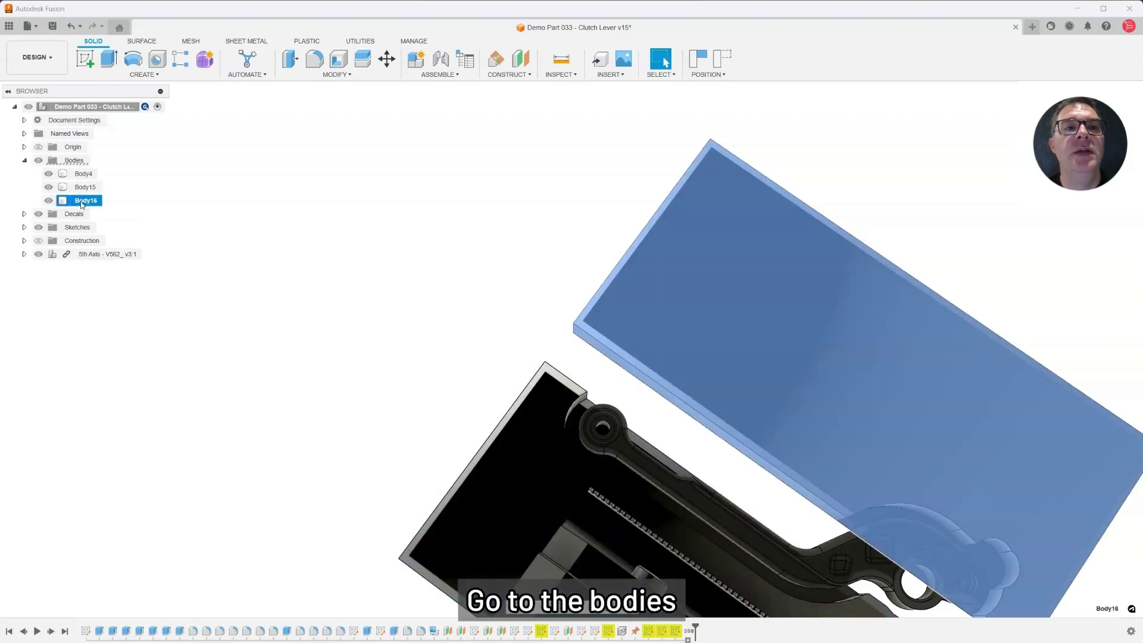
{"action": "right_click", "coordinate": [83, 203]}
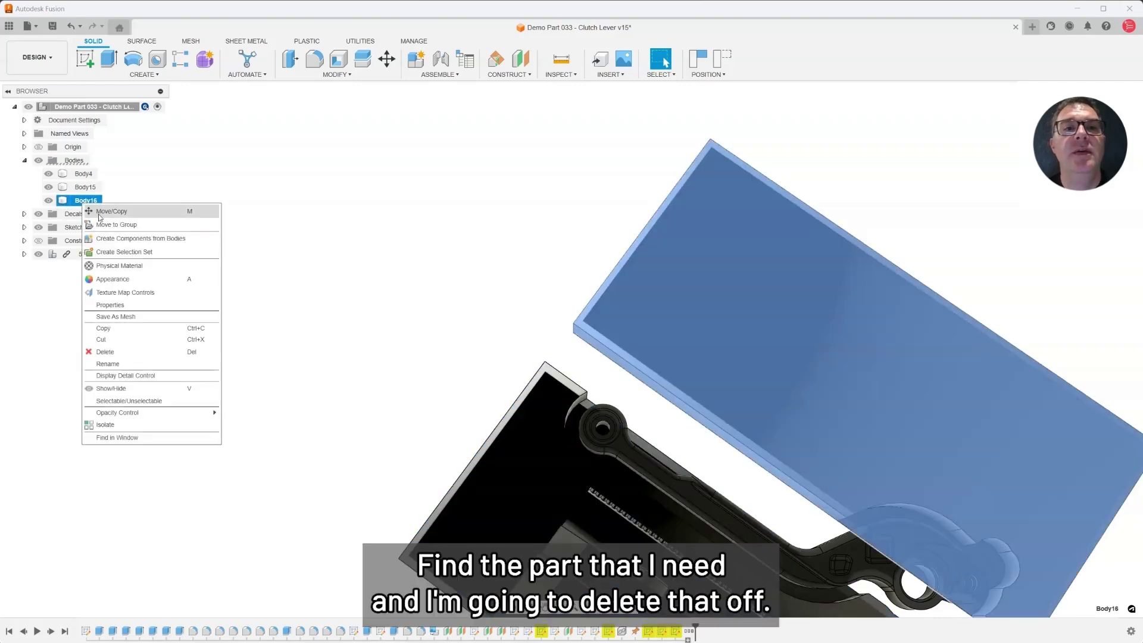
{"action": "left_click", "coordinate": [111, 354]}
{"action": "left_click", "coordinate": [510, 348]}
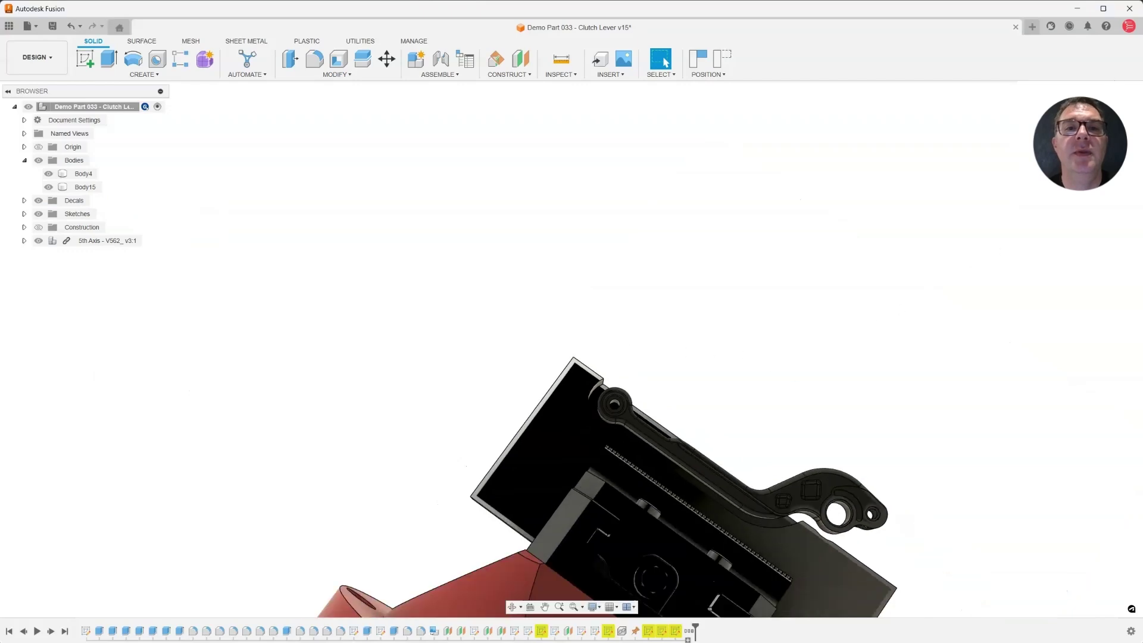
Offset the remaining jaw's long rear face, nearest the red fixture base, inward by 35 mm with Press Pull.
{"action": "scroll", "coordinate": [813, 302], "scroll_direction": "up", "scroll_amount": 2}
{"action": "middle_click_drag", "start_coordinate": [630, 331], "coordinate": [655, 484], "text": "shift"}
{"action": "left_click", "coordinate": [654, 484]}
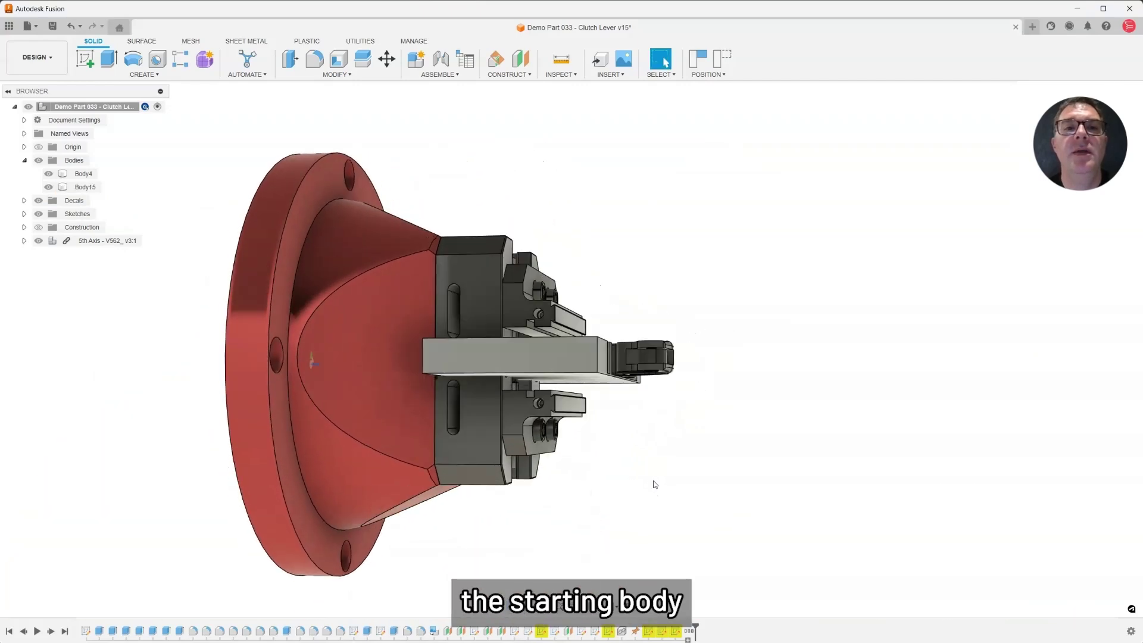
{"action": "scroll", "coordinate": [530, 397], "scroll_direction": "up", "scroll_amount": 3}
{"action": "middle_click_drag", "start_coordinate": [532, 382], "coordinate": [542, 416]}
{"action": "left_click", "coordinate": [500, 366]}
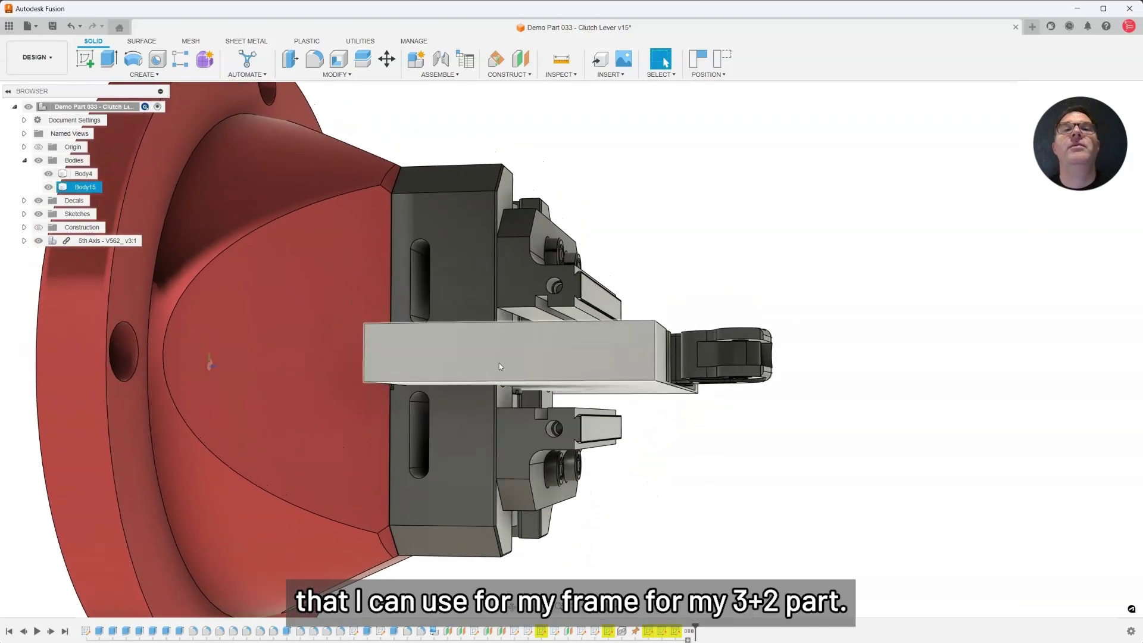
{"action": "middle_click_drag", "start_coordinate": [506, 361], "coordinate": [525, 382], "text": "shift"}
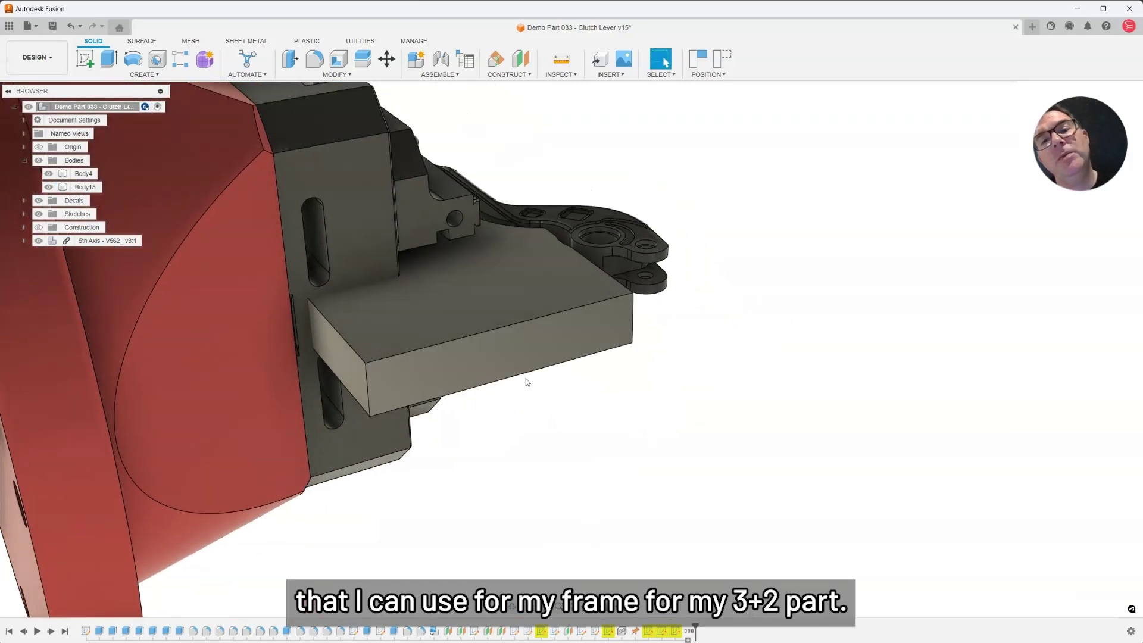
{"action": "key", "text": "Escape"}
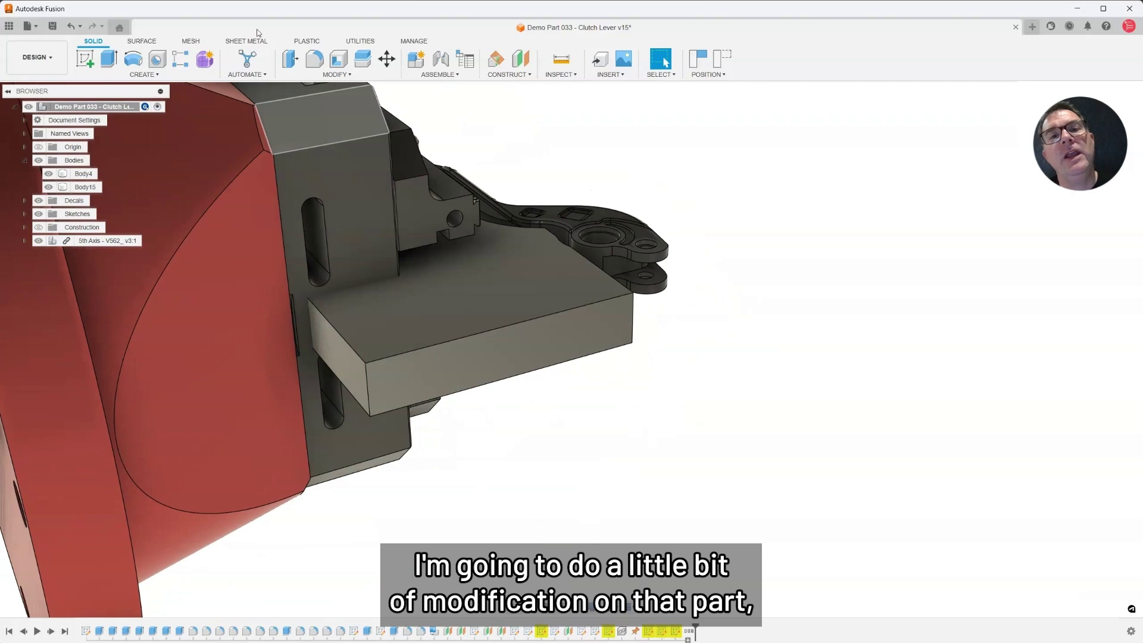
{"action": "left_click", "coordinate": [288, 60]}
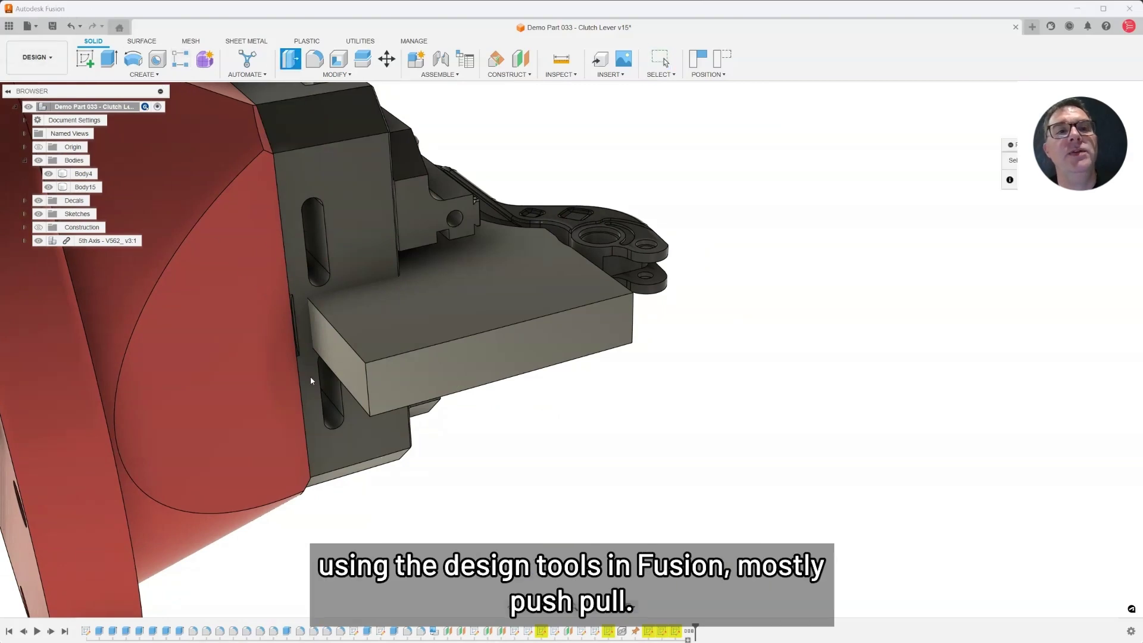
{"action": "left_click", "coordinate": [341, 366]}
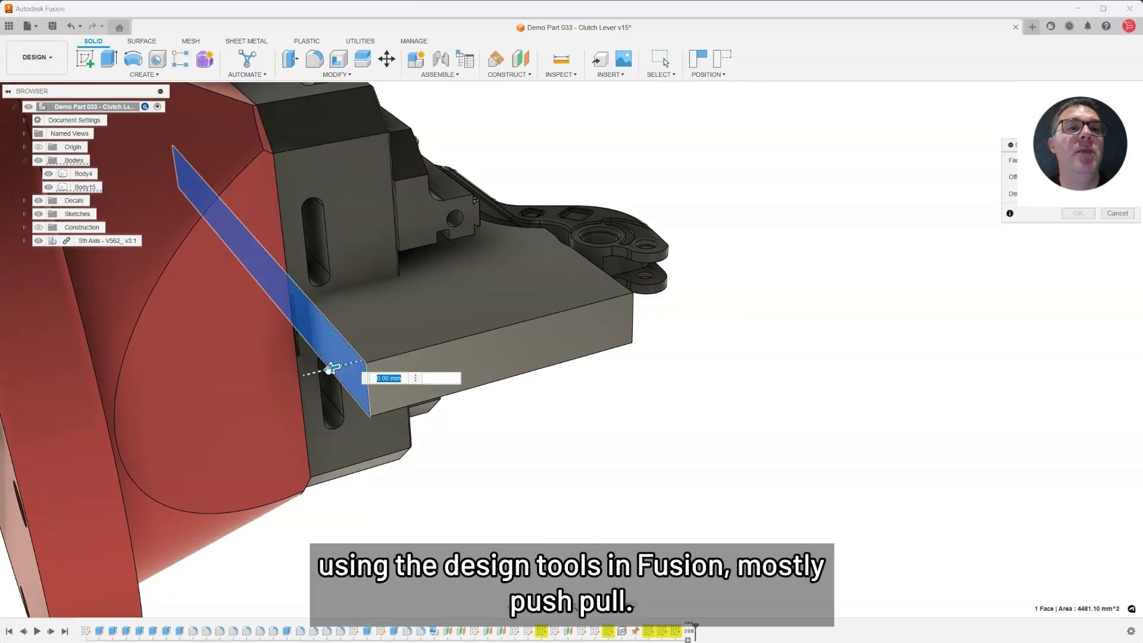
{"action": "left_click_drag", "start_coordinate": [357, 358], "coordinate": [418, 316]}
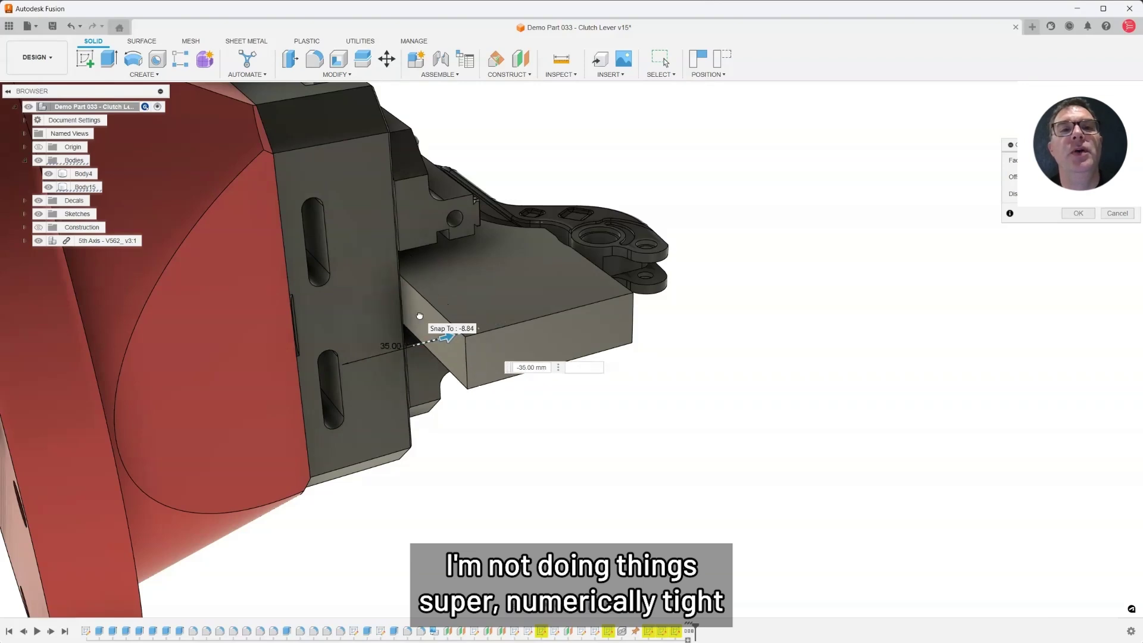
{"action": "left_click", "coordinate": [1069, 215]}
Offset the frame body's large top face inward by 1.10 mm with Press Pull.
{"action": "middle_click_drag", "start_coordinate": [622, 291], "coordinate": [608, 334], "text": "shift"}
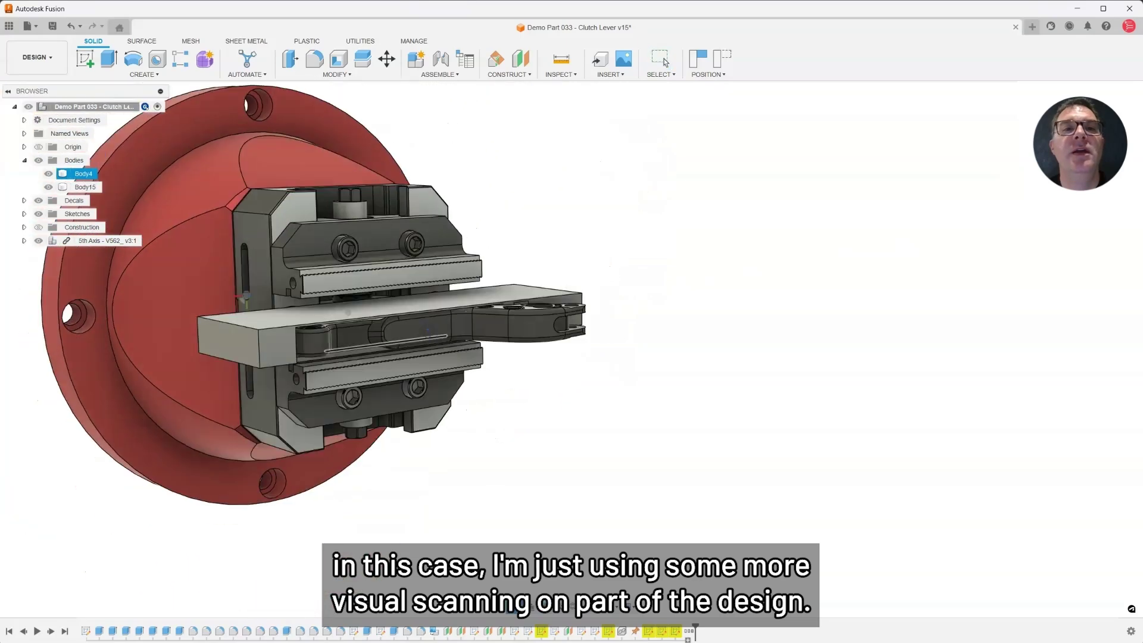
{"action": "scroll", "coordinate": [405, 284], "scroll_direction": "up", "scroll_amount": 5}
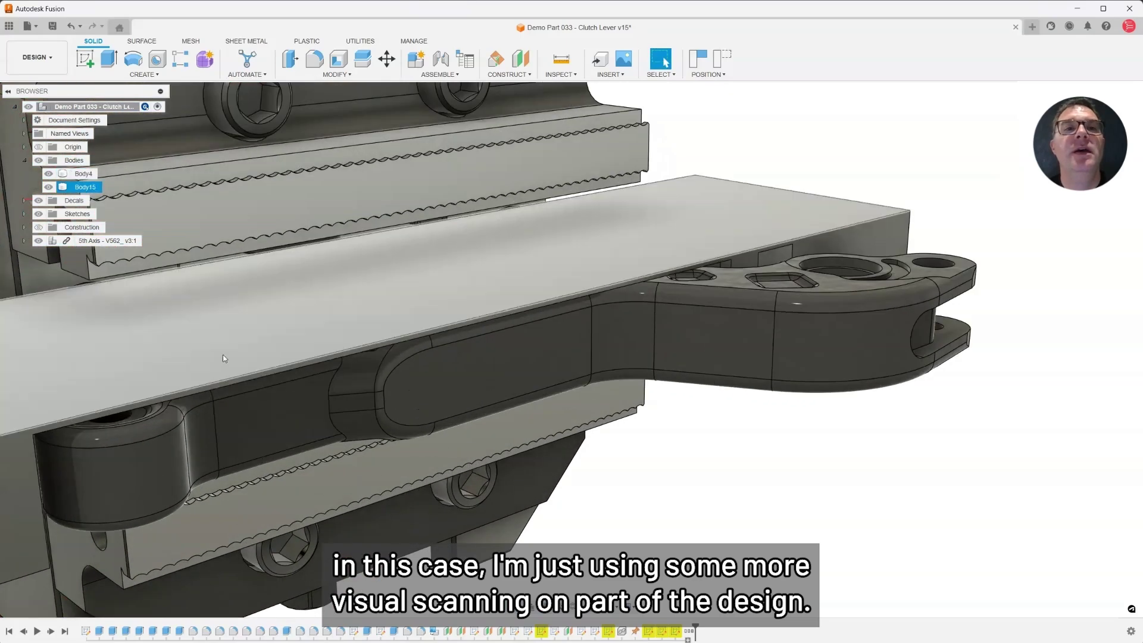
{"action": "scroll", "coordinate": [225, 360], "scroll_direction": "down", "scroll_amount": 2}
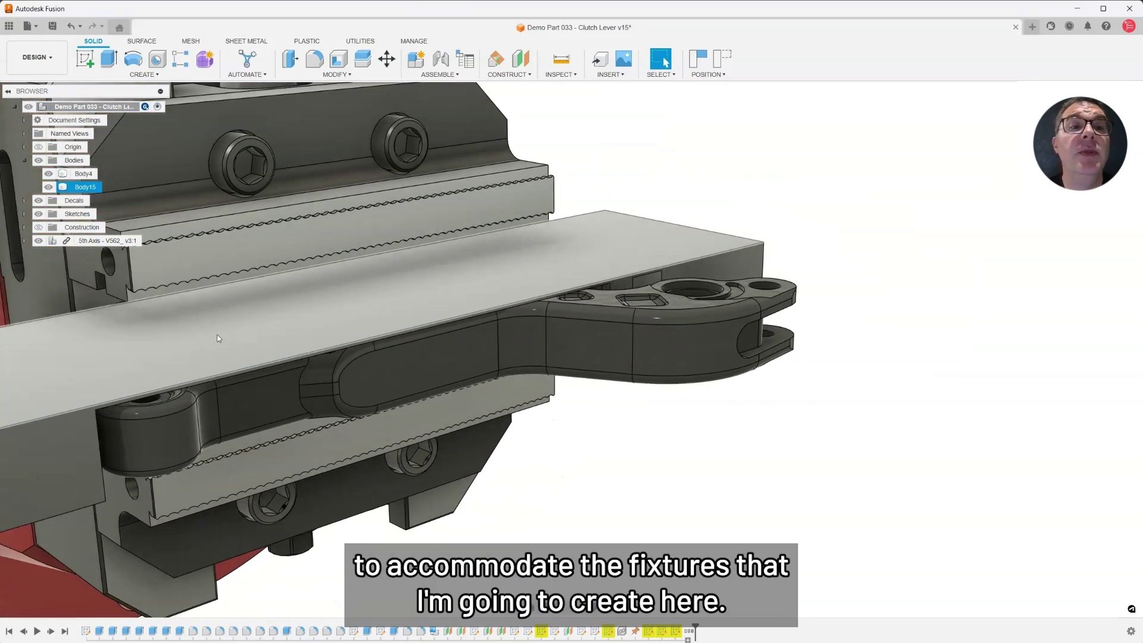
{"action": "left_click", "coordinate": [218, 337]}
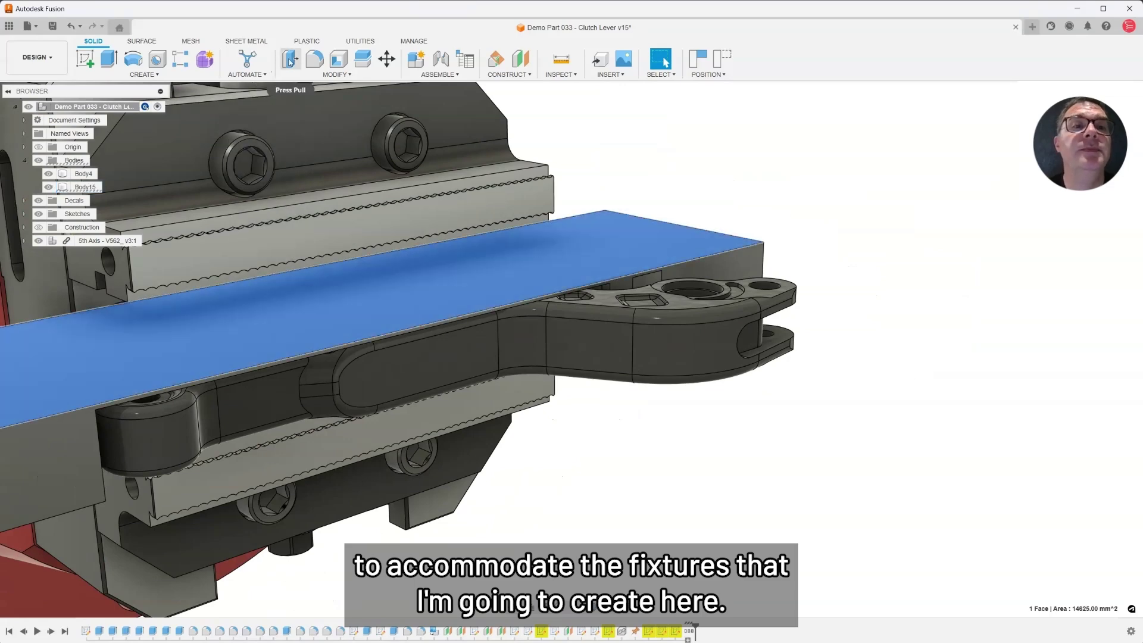
{"action": "left_click", "coordinate": [290, 61]}
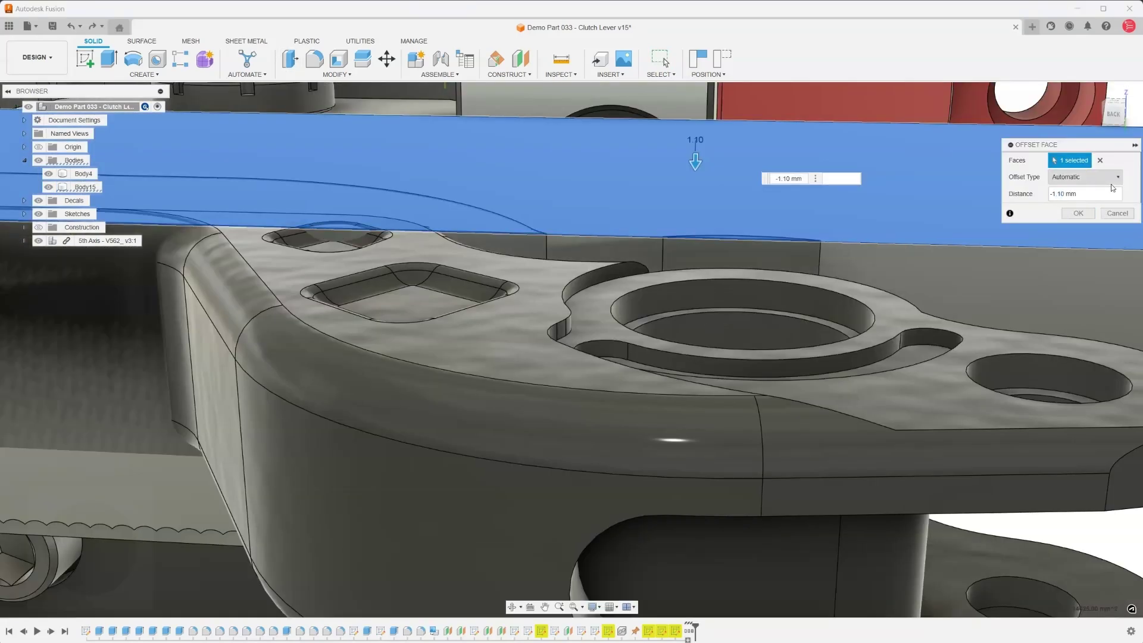
{"action": "left_click", "coordinate": [1078, 213]}
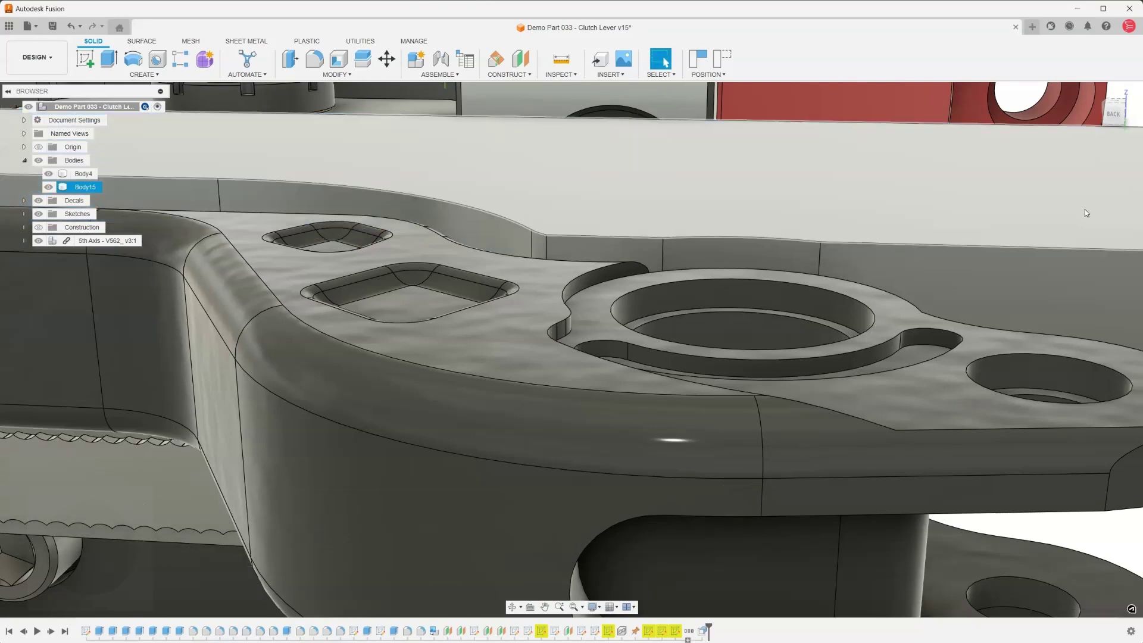
Select the frame's end face beside the lever's head for Press Pull and offset it inward by 20 mm.
{"action": "scroll", "coordinate": [766, 244], "scroll_direction": "down", "scroll_amount": 8}
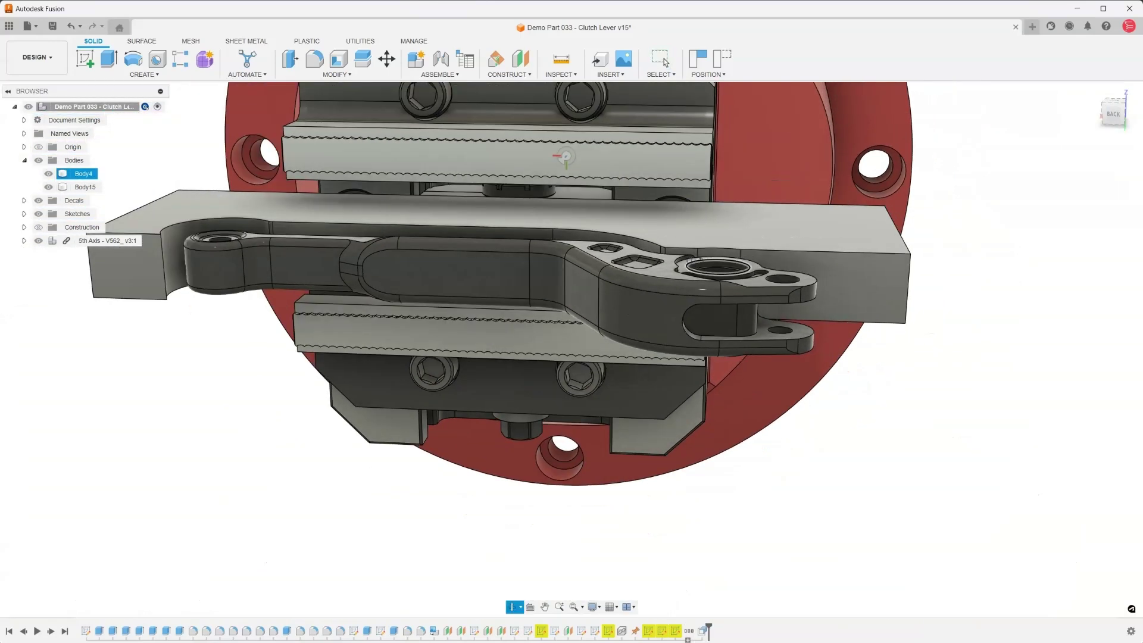
{"action": "middle_click_drag", "start_coordinate": [703, 259], "coordinate": [721, 220], "text": "shift"}
{"action": "scroll", "coordinate": [711, 210], "scroll_direction": "down", "scroll_amount": 2}
{"action": "scroll", "coordinate": [742, 238], "scroll_direction": "up", "scroll_amount": 4}
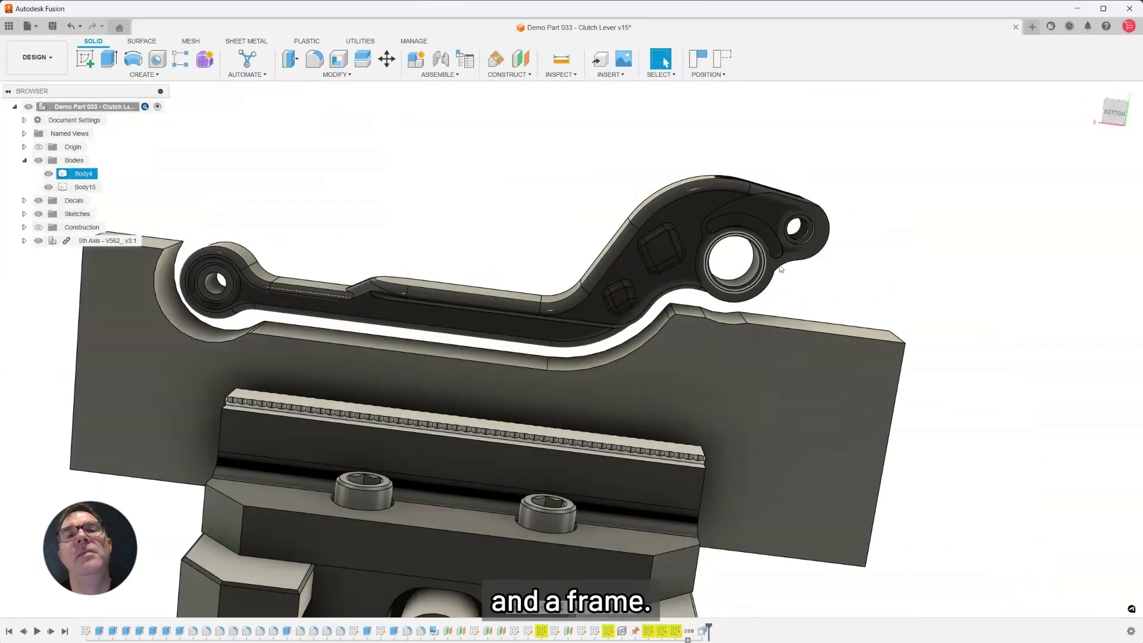
{"action": "middle_click_drag", "start_coordinate": [836, 323], "coordinate": [816, 342], "text": "shift"}
{"action": "scroll", "coordinate": [815, 268], "scroll_direction": "down", "scroll_amount": 5}
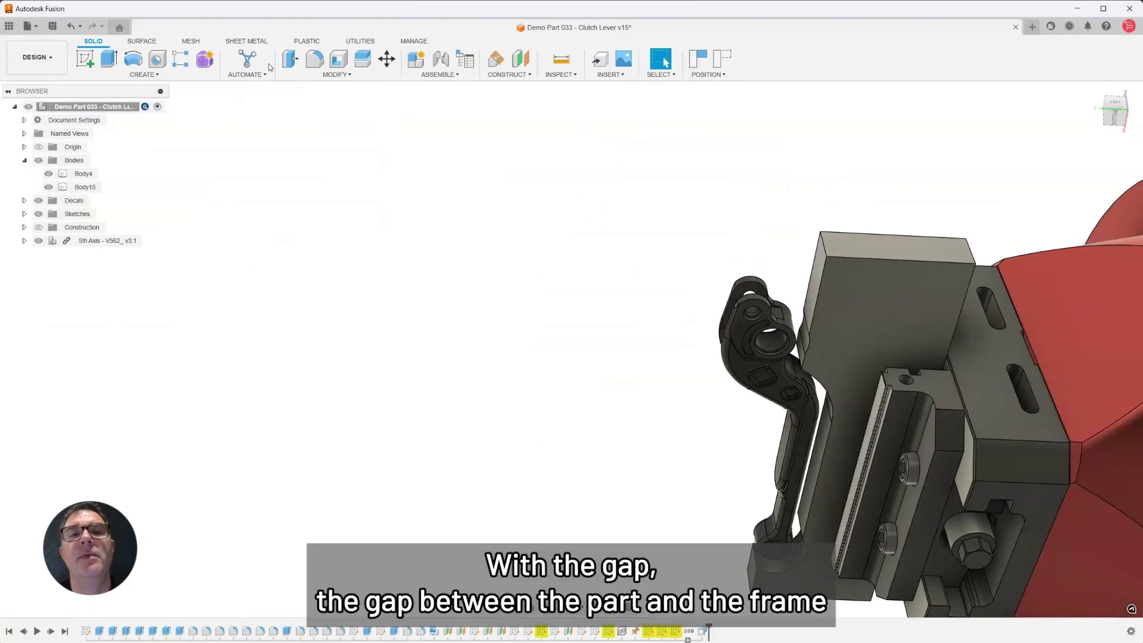
{"action": "left_click", "coordinate": [291, 60]}
{"action": "left_click", "coordinate": [872, 256]}
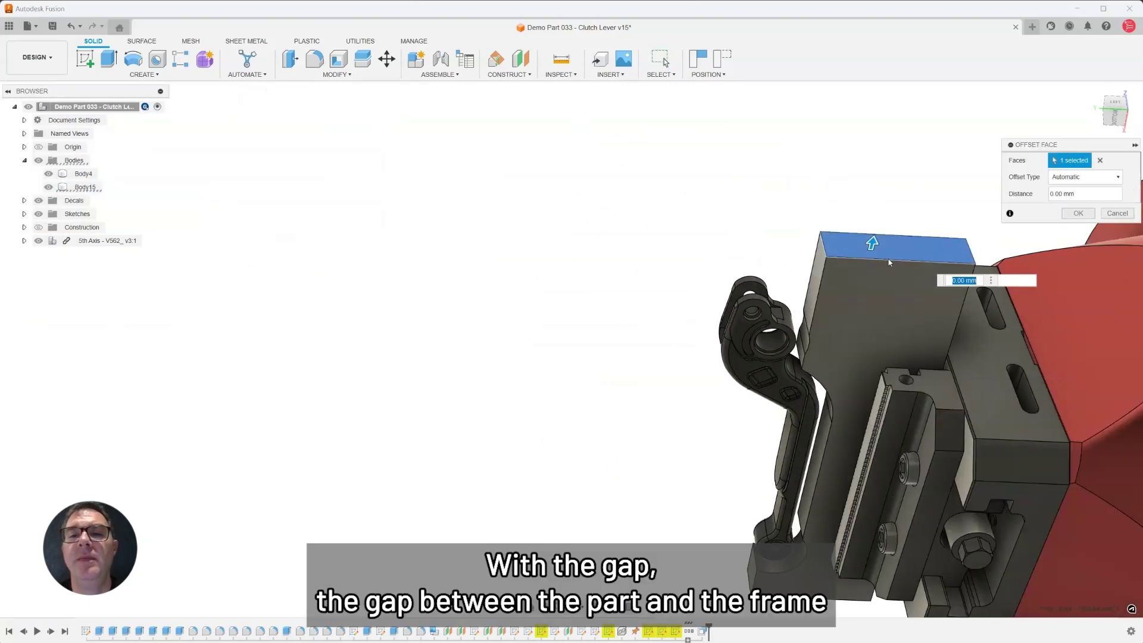
{"action": "left_click_drag", "start_coordinate": [865, 254], "coordinate": [857, 273]}
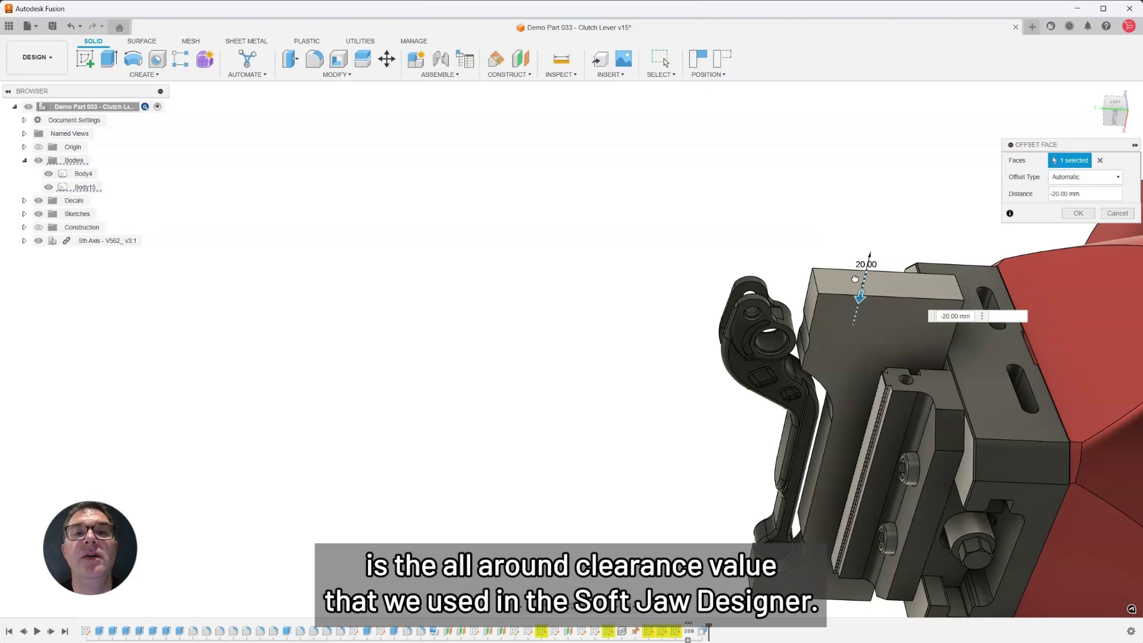
Set the end face's offset distance to -15 mm and apply it.
{"action": "middle_click_drag", "start_coordinate": [833, 239], "coordinate": [711, 154]}
{"action": "left_click", "coordinate": [1115, 116]}
{"action": "left_click", "coordinate": [1115, 116]}
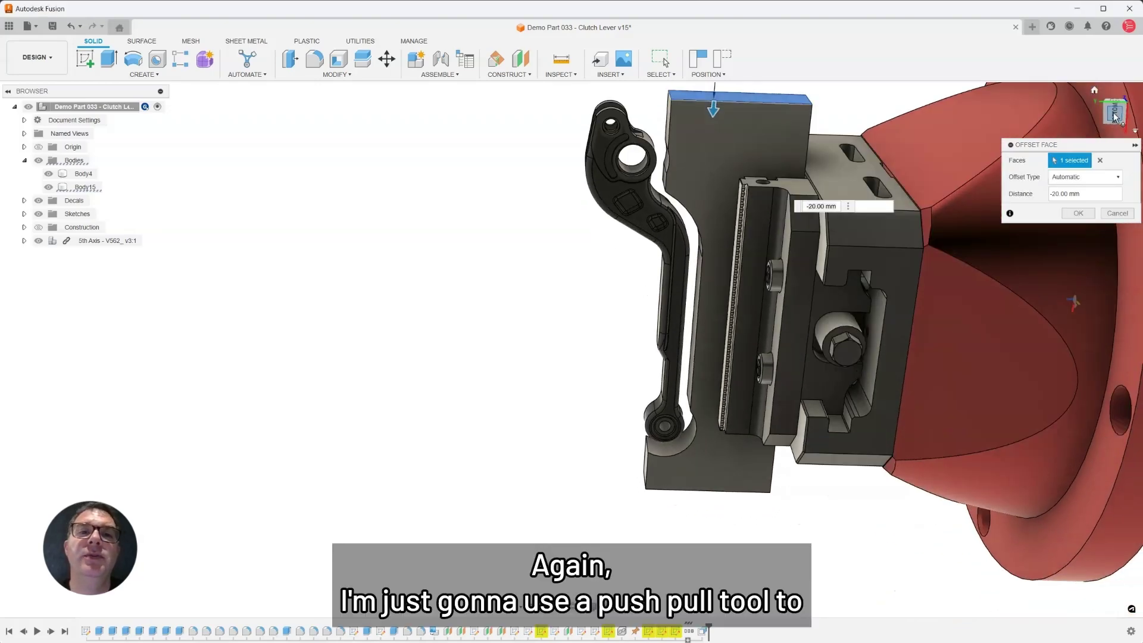
{"action": "scroll", "coordinate": [566, 208], "scroll_direction": "up", "scroll_amount": 5}
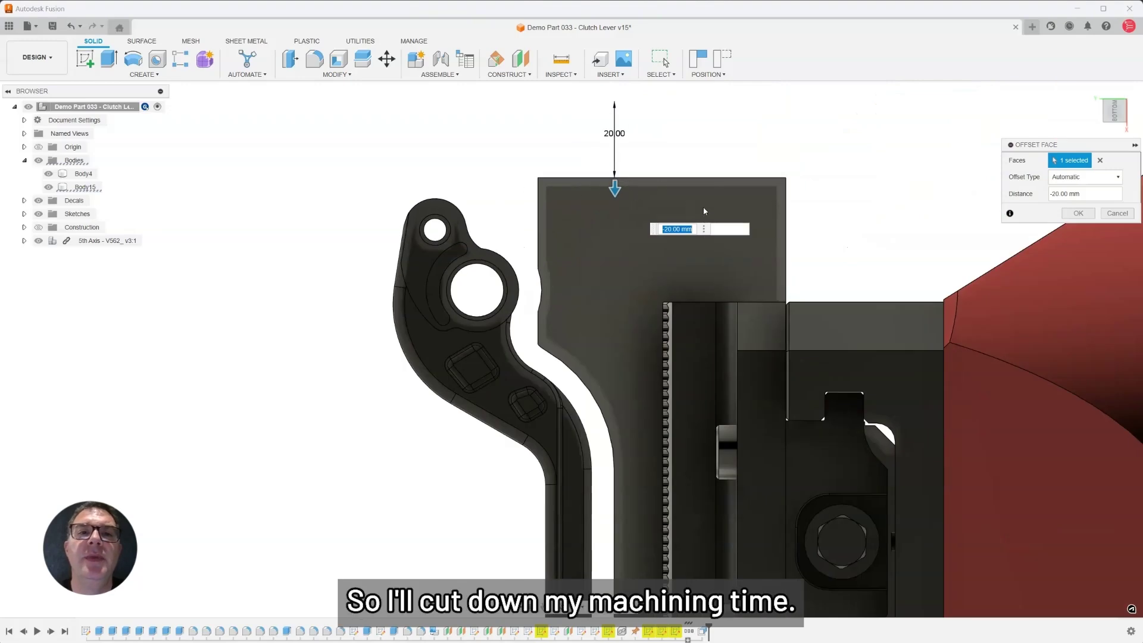
{"action": "type", "text": "-15"}
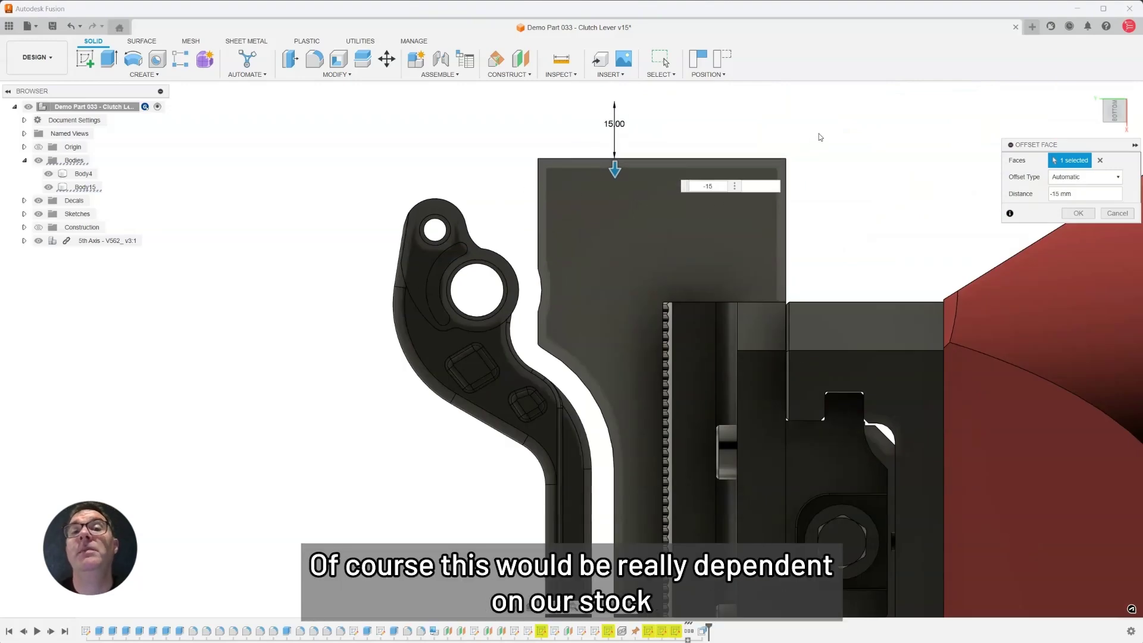
{"action": "key", "text": "Return"}
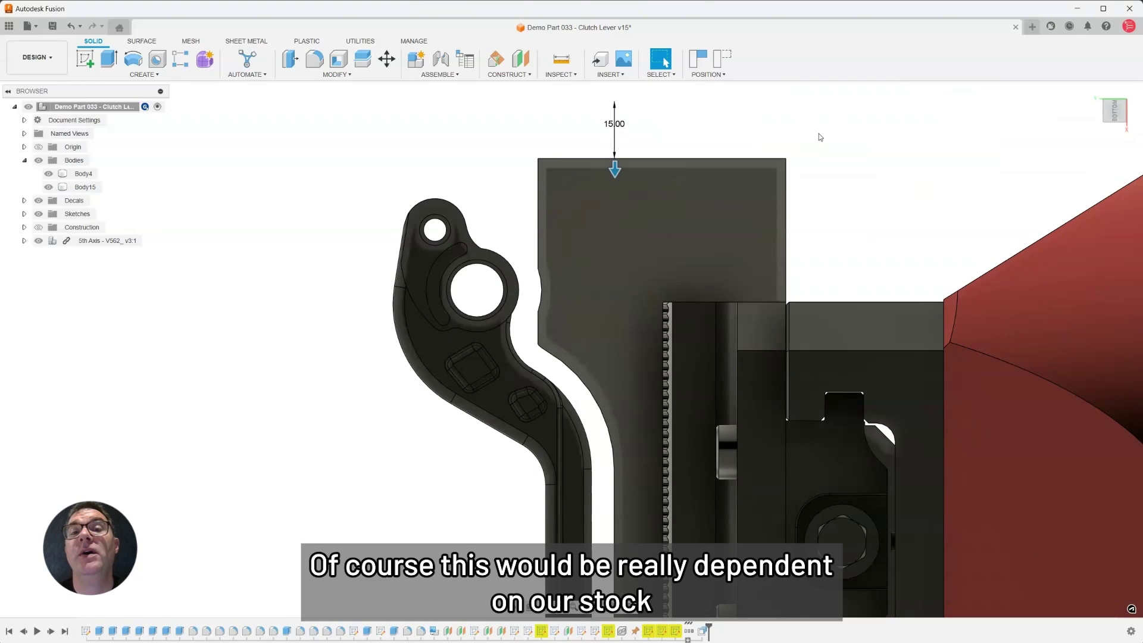
Sketch a rectangle on the frame's inner face beside the lever's large bore and extrude it as a holding tab.
{"action": "scroll", "coordinate": [778, 183], "scroll_direction": "down", "scroll_amount": 3}
{"action": "scroll", "coordinate": [754, 296], "scroll_direction": "up", "scroll_amount": 1}
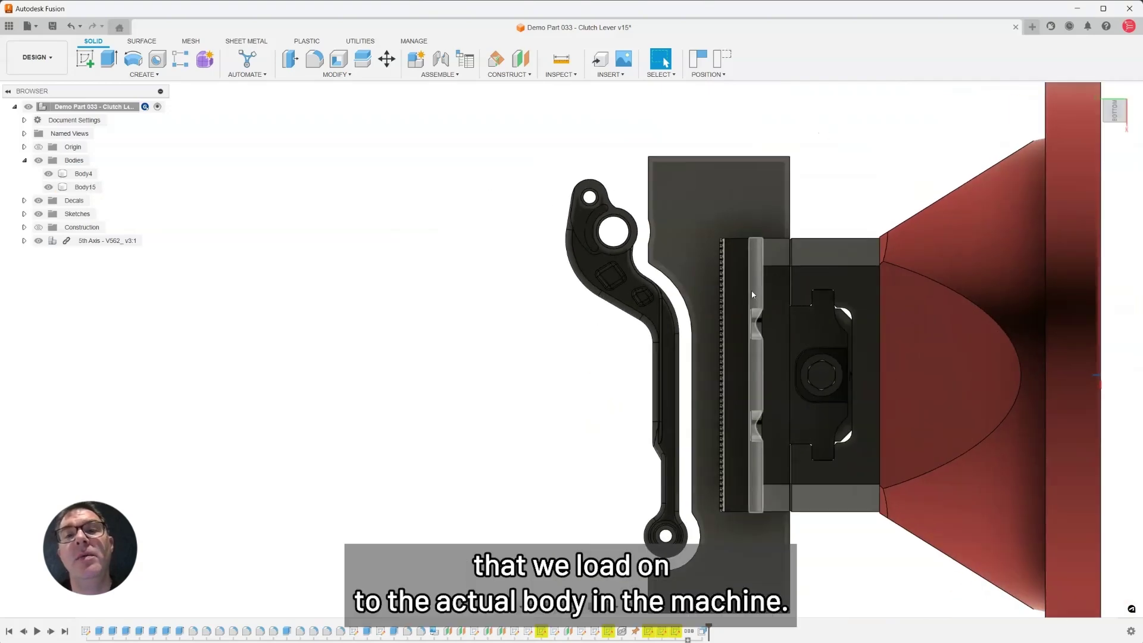
{"action": "middle_click_drag", "start_coordinate": [735, 288], "coordinate": [776, 335], "text": "shift"}
{"action": "middle_click_drag", "start_coordinate": [665, 62], "coordinate": [824, 255], "text": "shift"}
{"action": "scroll", "coordinate": [822, 221], "scroll_direction": "down", "scroll_amount": 2}
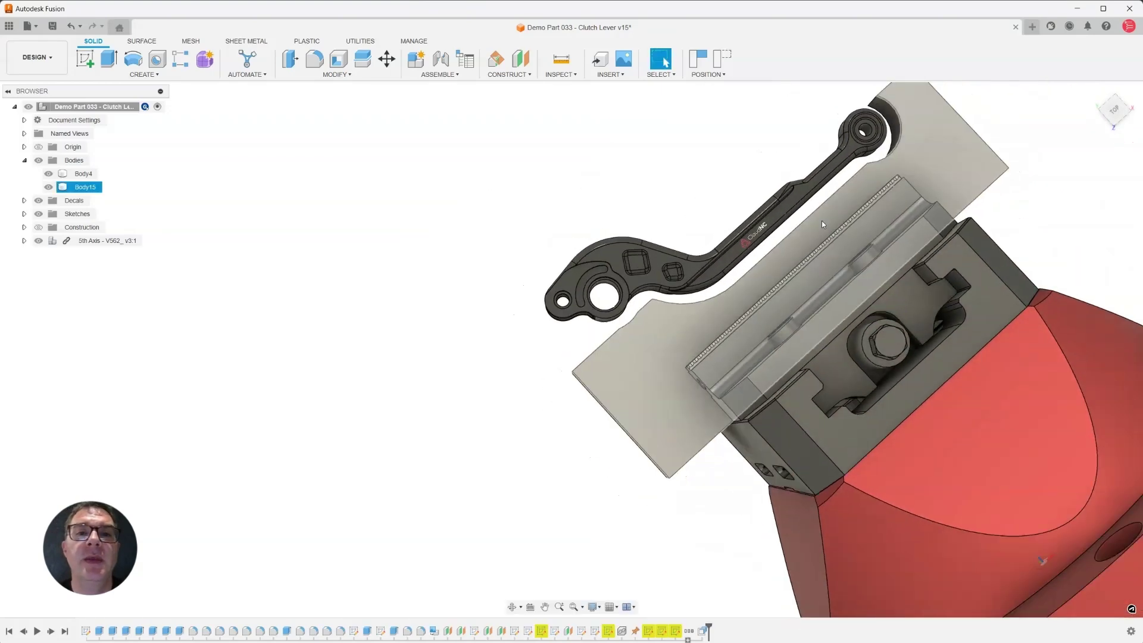
{"action": "middle_click_drag", "start_coordinate": [860, 140], "coordinate": [631, 327], "text": "shift"}
{"action": "scroll", "coordinate": [773, 291], "scroll_direction": "up", "scroll_amount": 4}
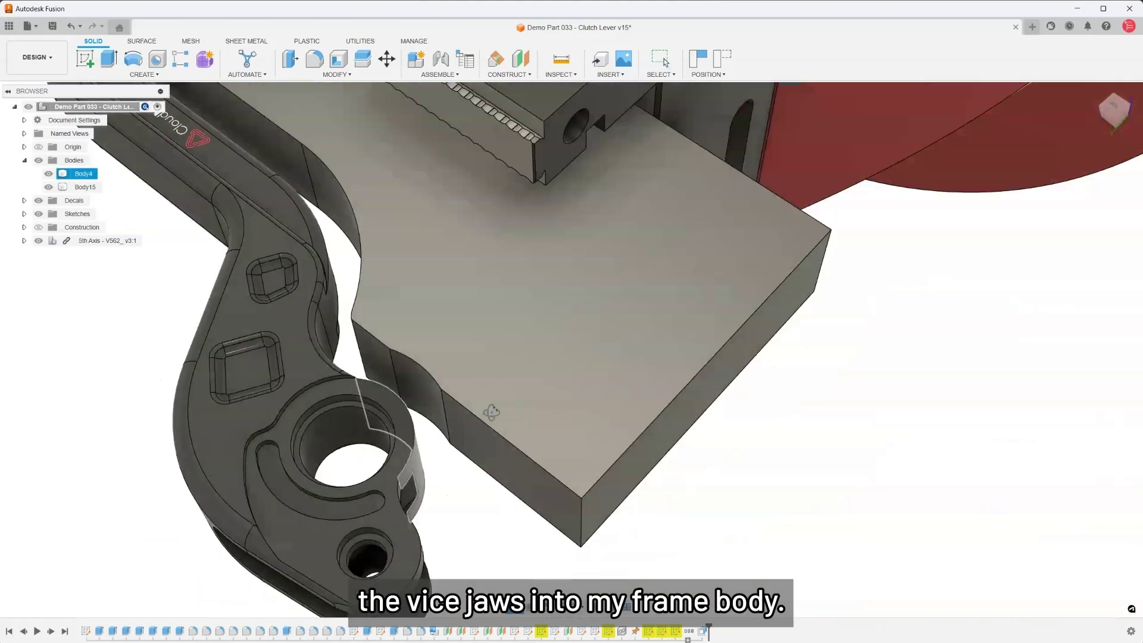
{"action": "key", "text": "r"}
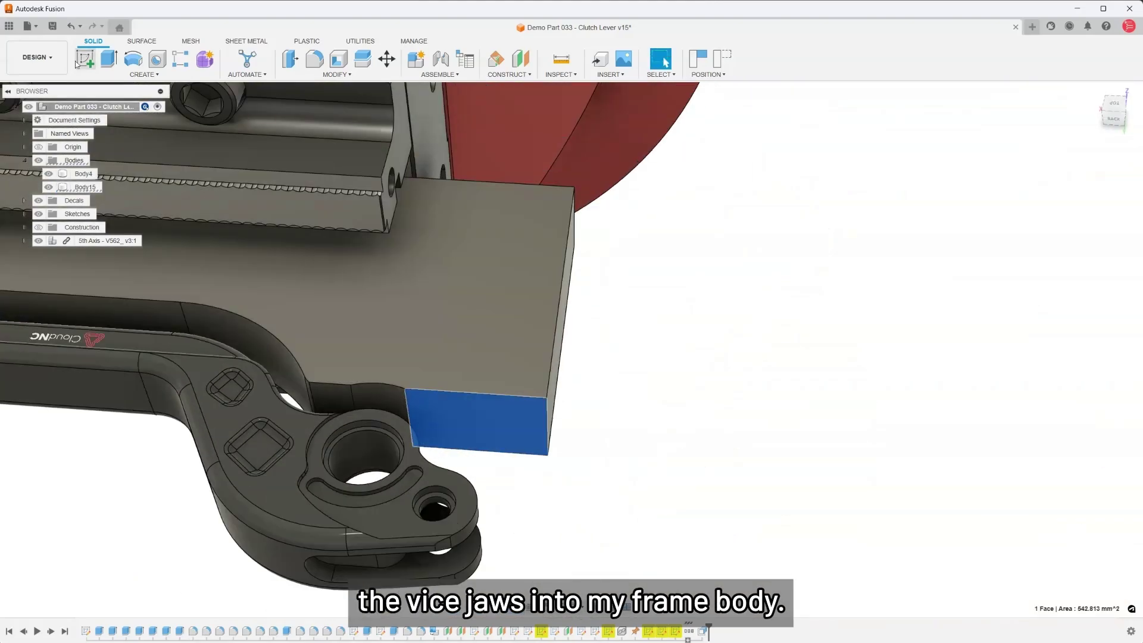
{"action": "left_click", "coordinate": [469, 357]}
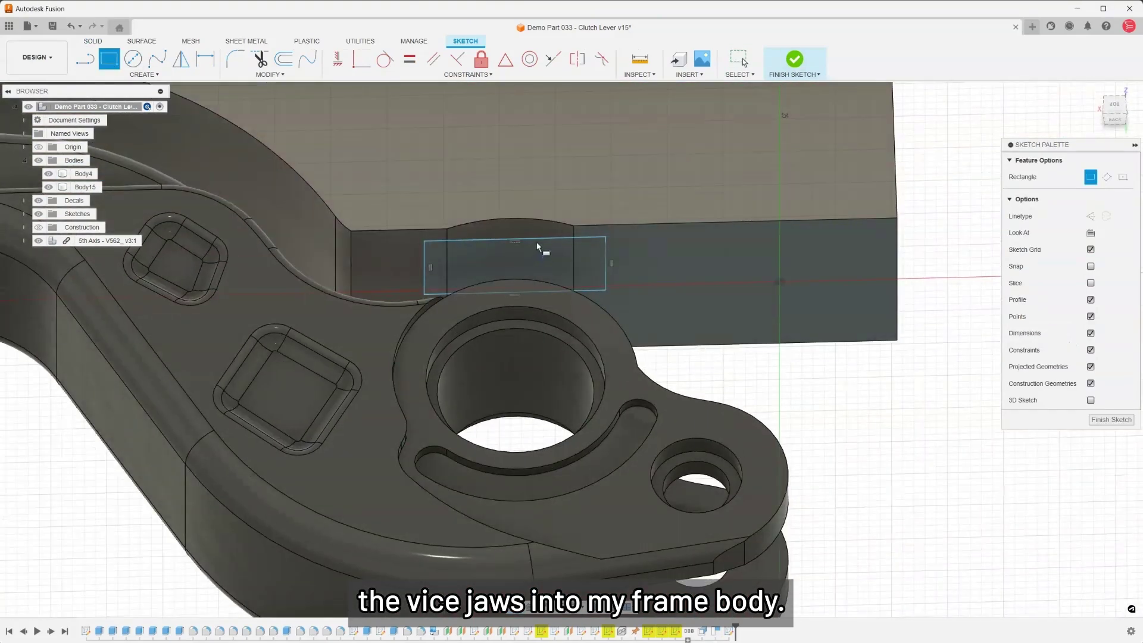
{"action": "key", "text": "Escape"}
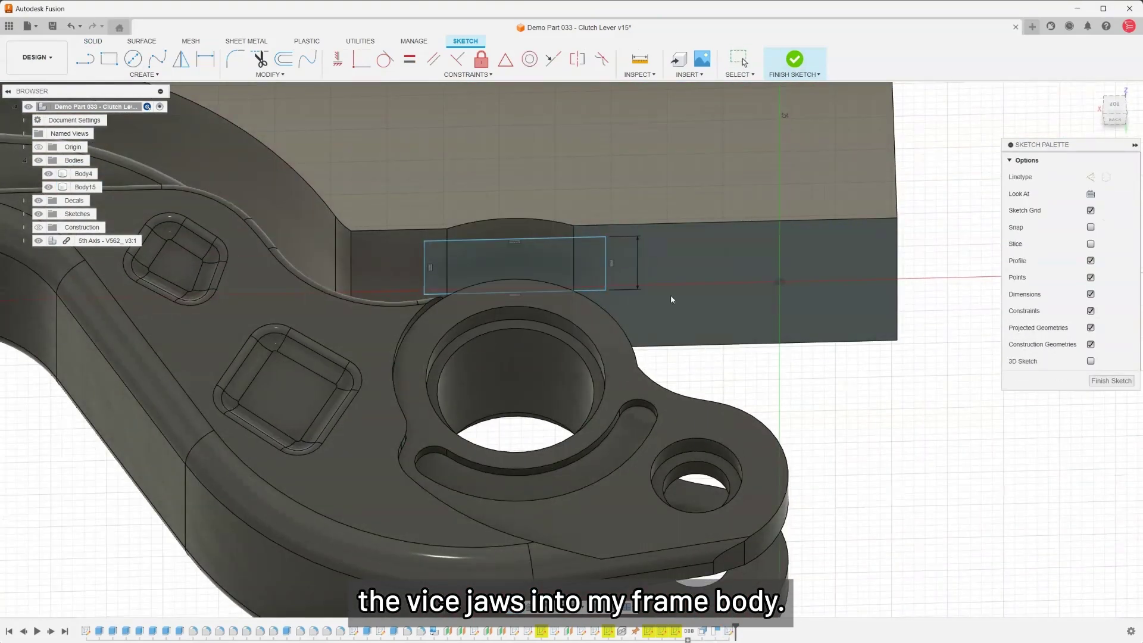
{"action": "key", "text": "e"}
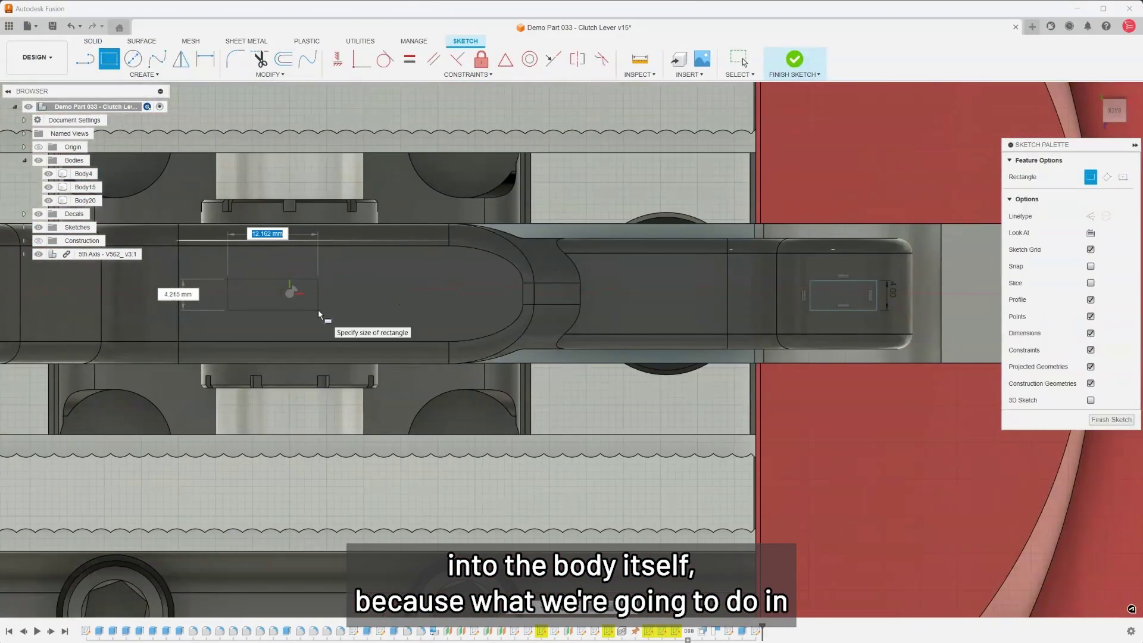
Add a second rectangular holding tab between the frame and the lever as a separate body.
{"action": "left_click", "coordinate": [348, 291]}
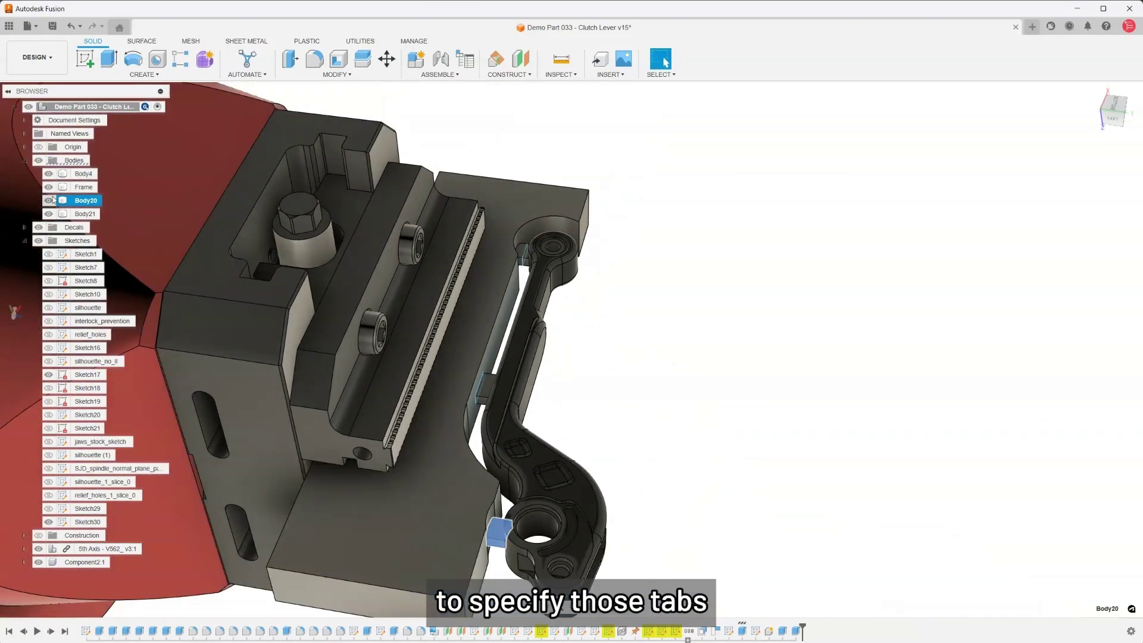
{"action": "left_click", "coordinate": [78, 214]}
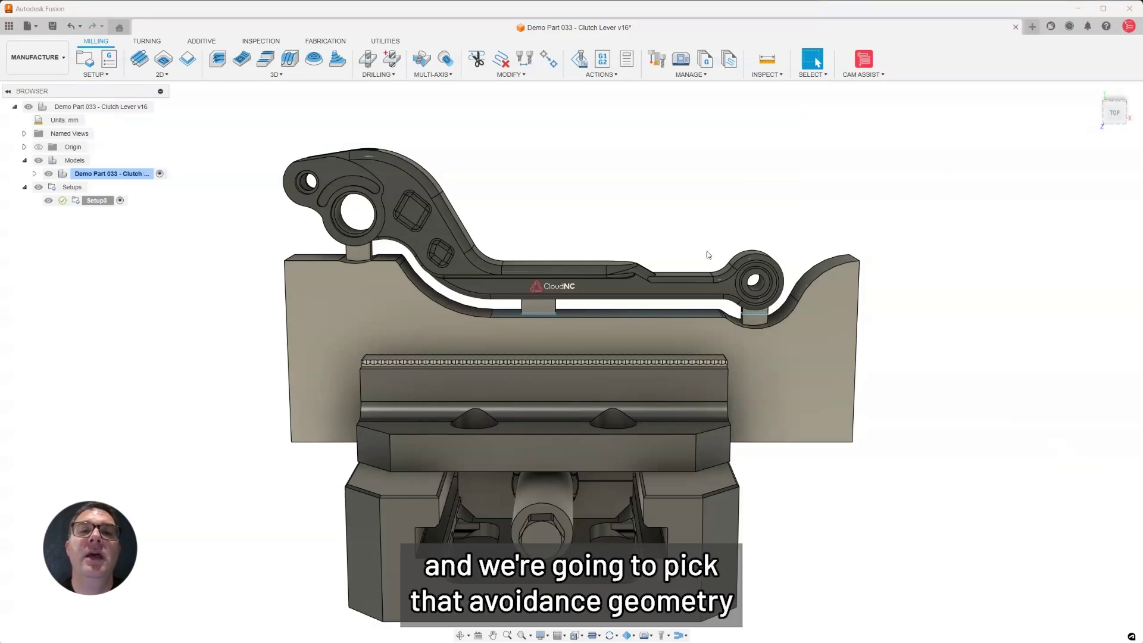
Open CAM Assist for Setup3 and set its machining mode to 3+2 Axis.
{"action": "scroll", "coordinate": [646, 233], "scroll_direction": "up", "scroll_amount": 1}
{"action": "scroll", "coordinate": [645, 233], "scroll_direction": "down", "scroll_amount": 1}
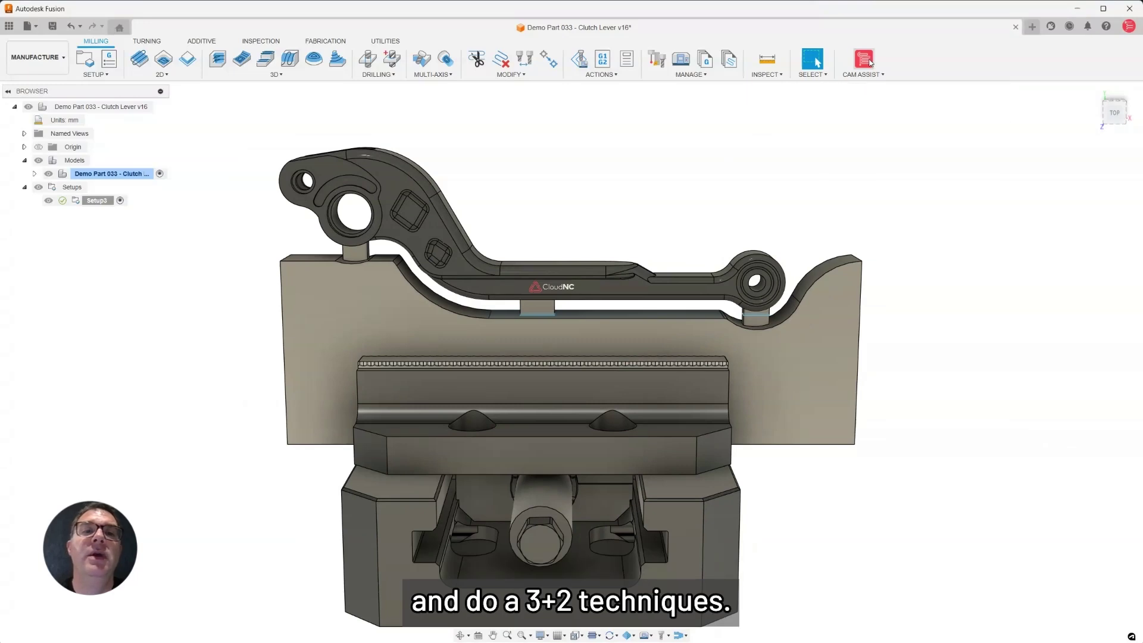
{"action": "left_click", "coordinate": [870, 63]}
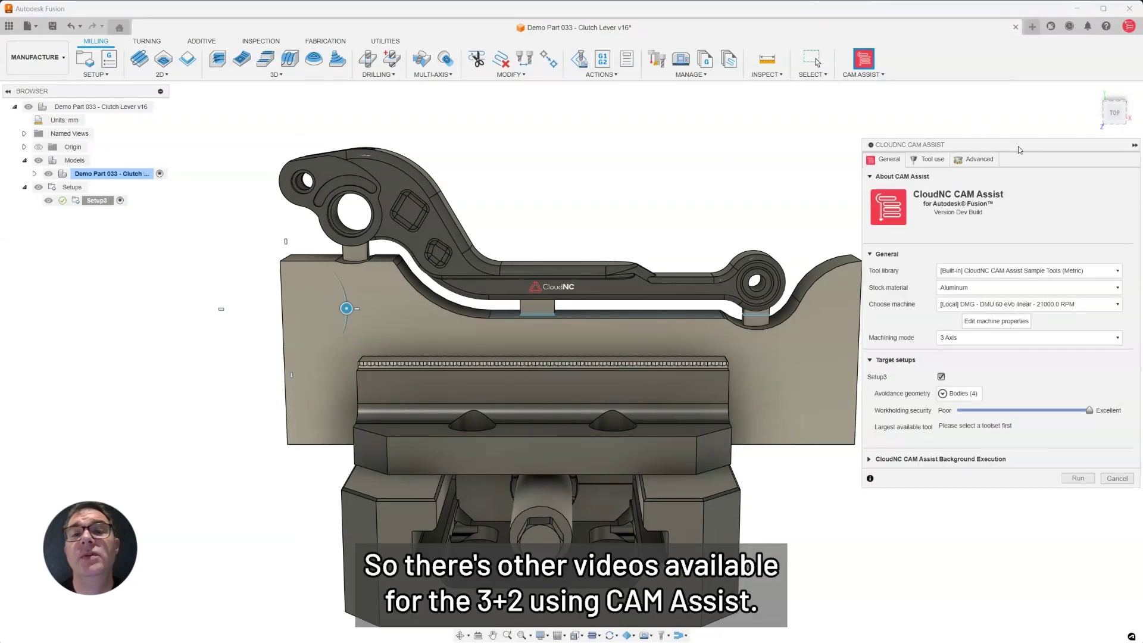
{"action": "left_click_drag", "start_coordinate": [1017, 145], "coordinate": [1010, 104]}
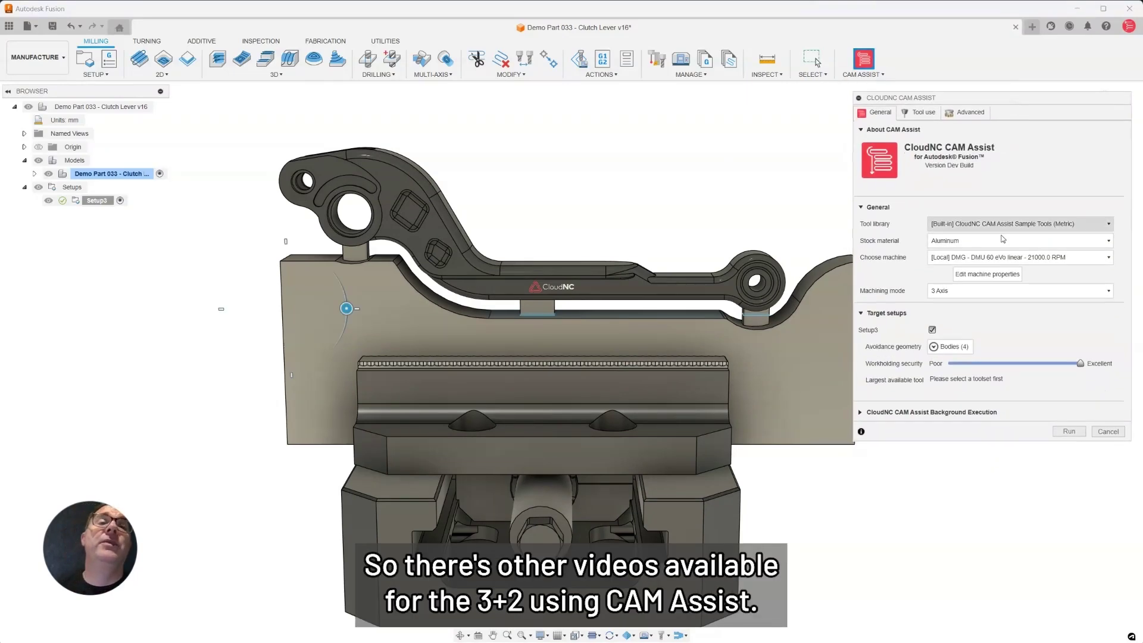
{"action": "left_click", "coordinate": [970, 313]}
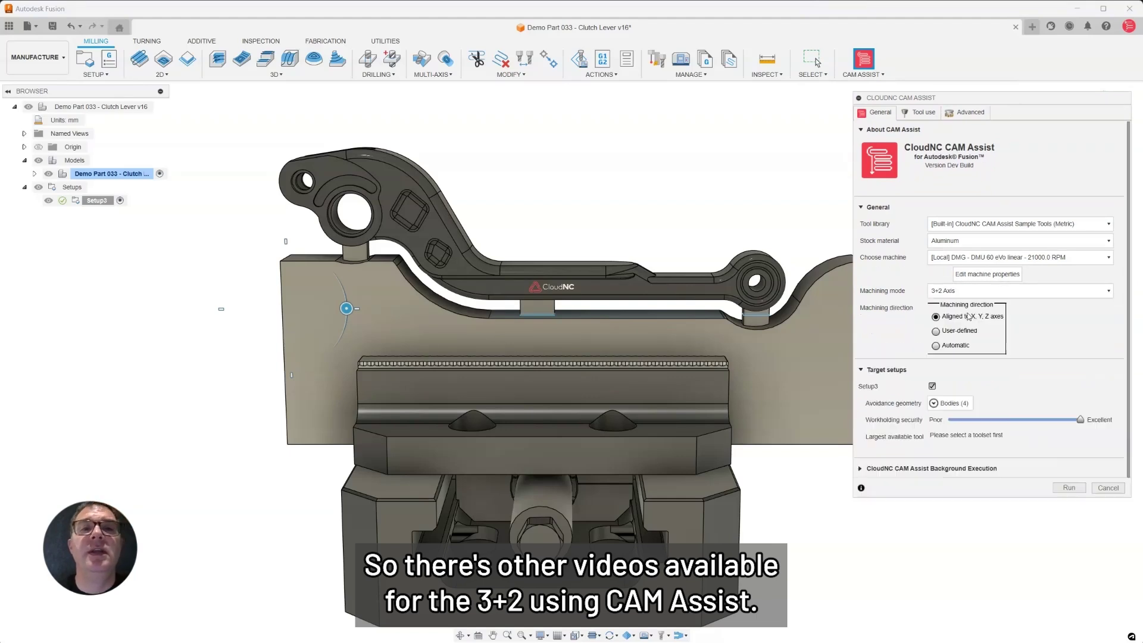
Check the frame and tab bodies chosen as Setup3's avoidance geometry and run CAM Assist.
{"action": "left_click", "coordinate": [959, 406]}
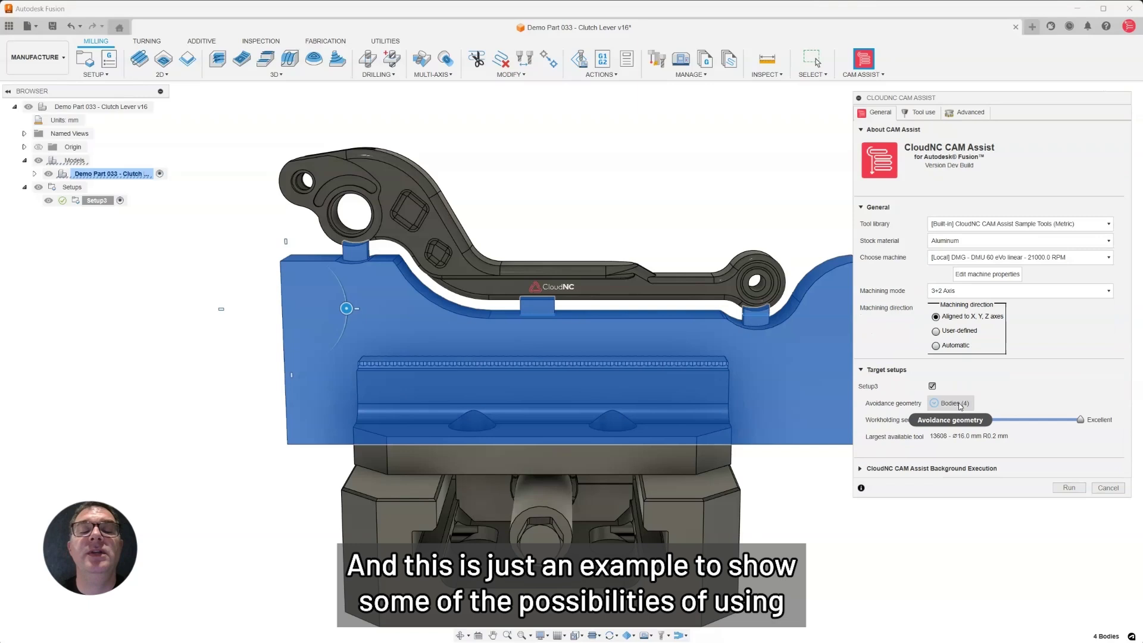
{"action": "mouse_move", "coordinate": [960, 406]}
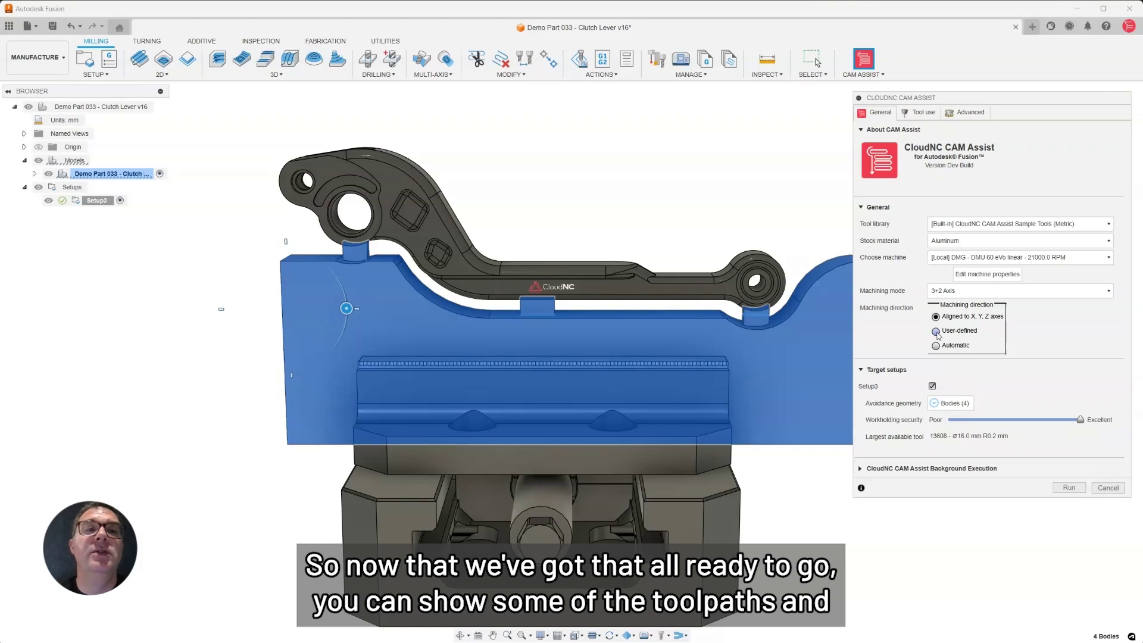
{"action": "left_click", "coordinate": [1069, 488]}
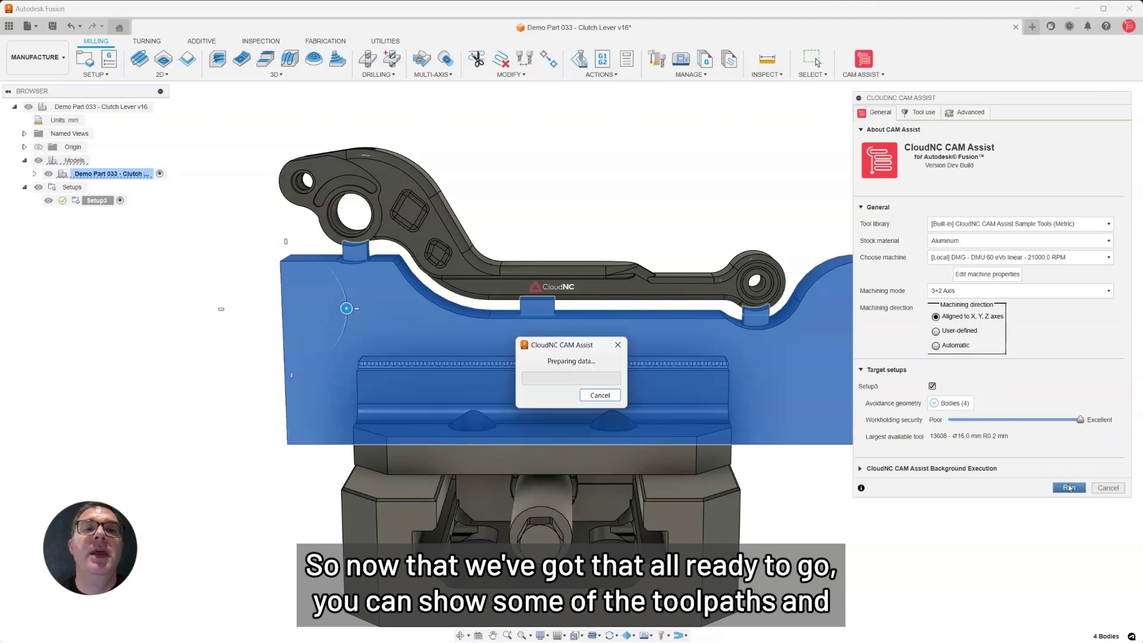